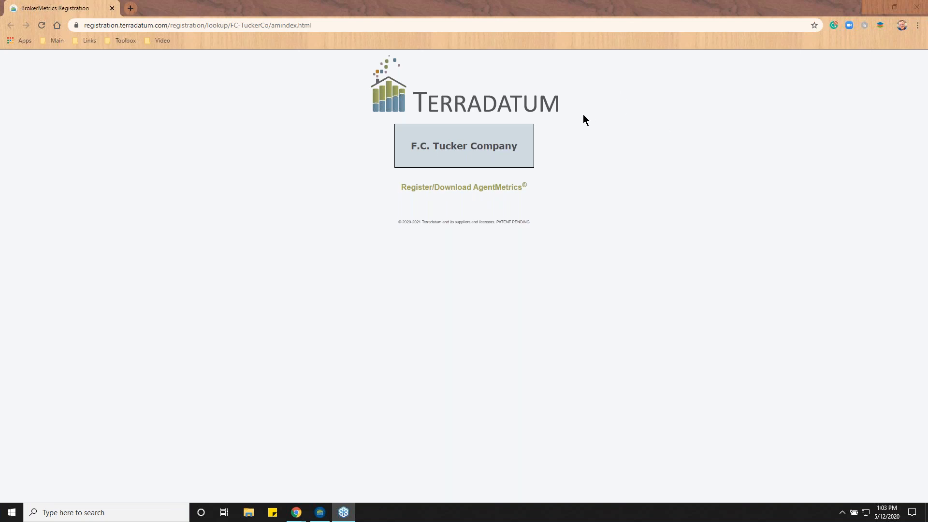
# - Close the browser and delete the Zoom shortcut from the desktop
pyautogui.click(916, 7)
pyautogui.click(23, 15)
pyautogui.rightClick(23, 15)
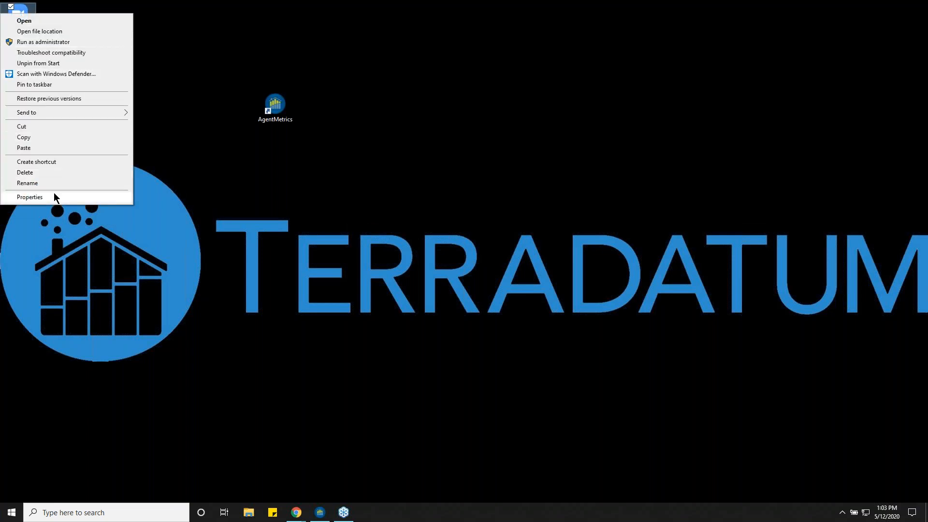
pyautogui.click(48, 173)
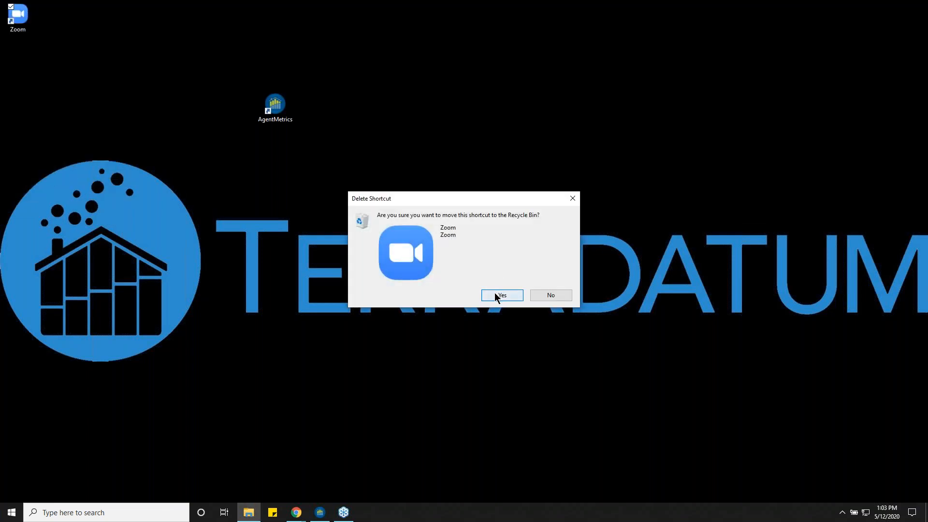
pyautogui.click(496, 293)
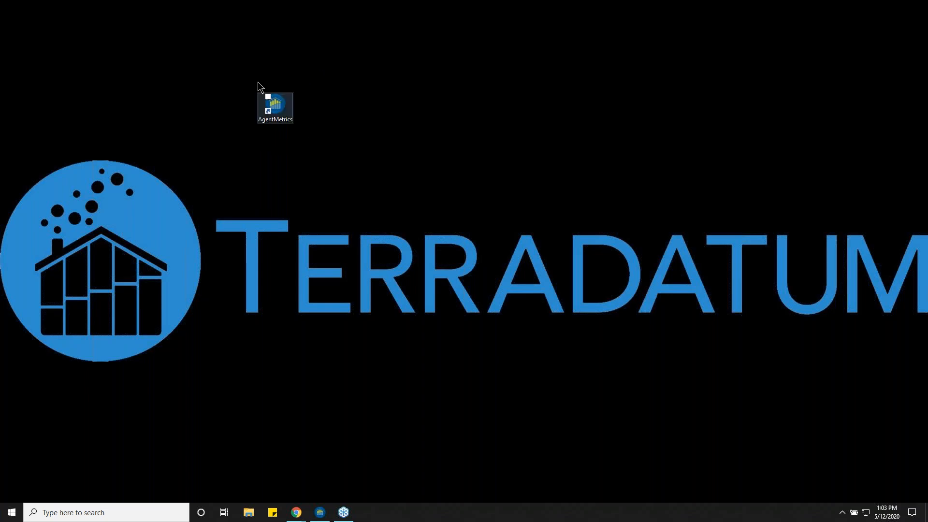
# - Log in to AgentMetrics with the remembered credentials and open the Market Share search
pyautogui.doubleClick(274, 108)
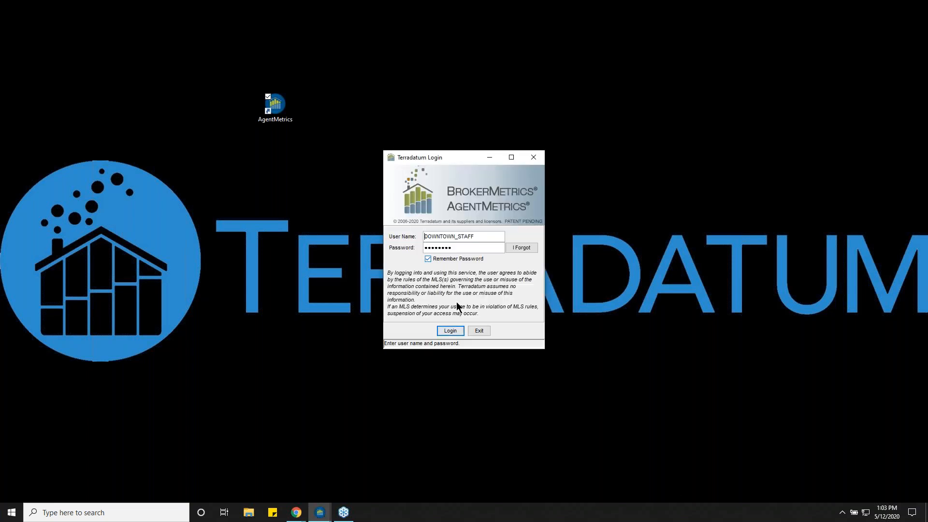
pyautogui.click(454, 330)
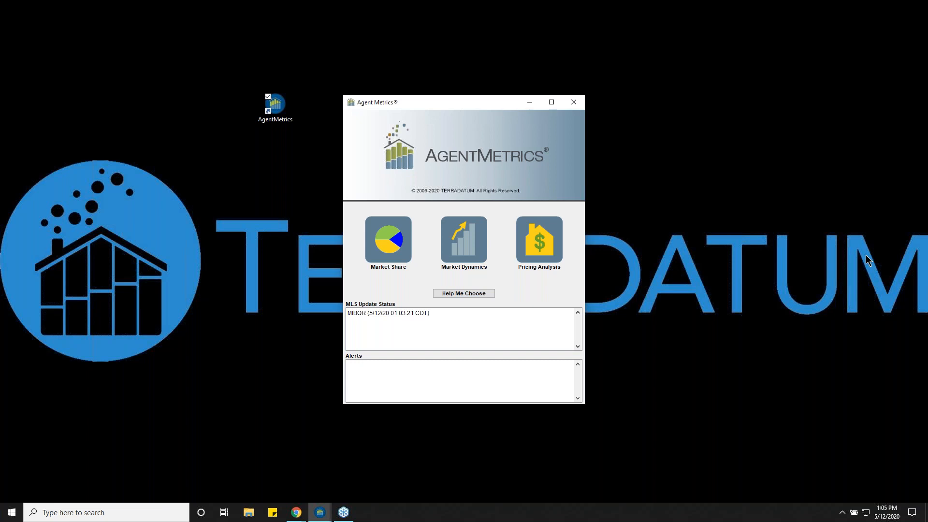
pyautogui.click(875, 296)
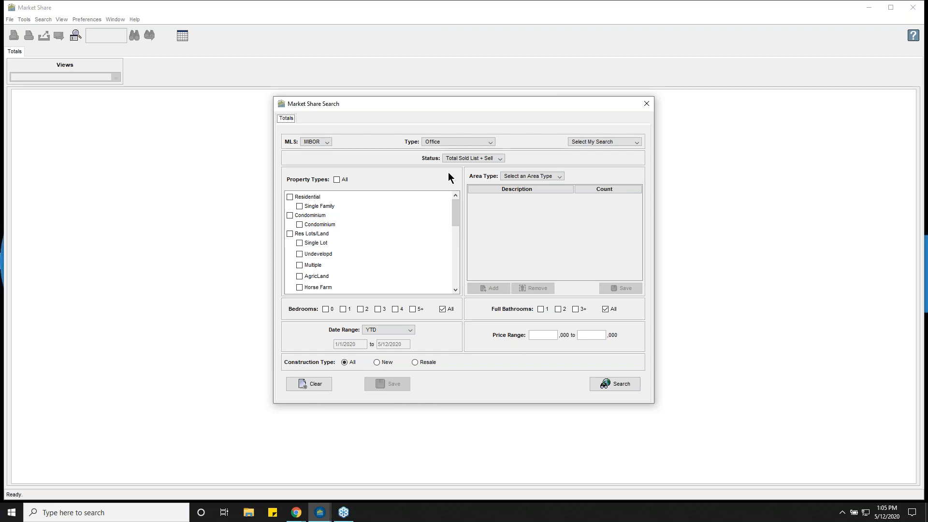
# - Examine the MLS, status, property type and area type options available in the Market Share search
pyautogui.click(324, 142)
pyautogui.press('ctrl')
pyautogui.click(462, 161)
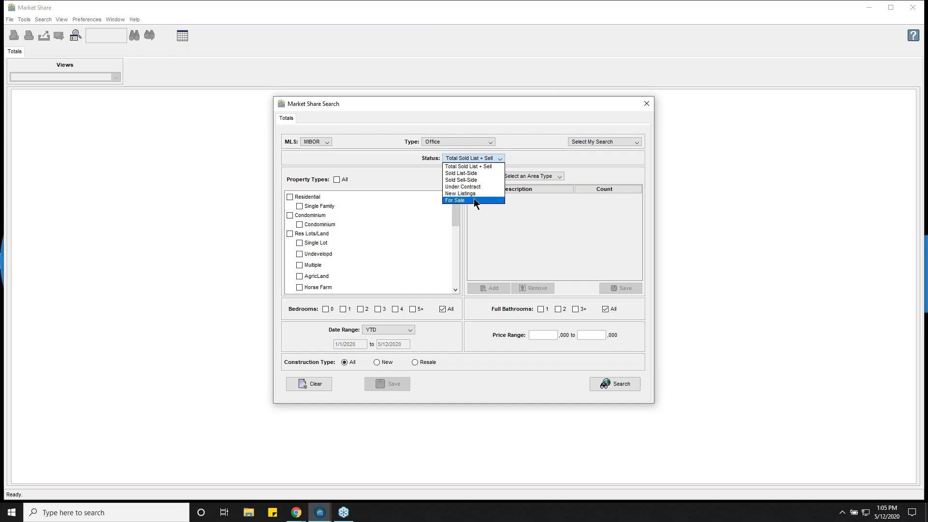
pyautogui.click(416, 179)
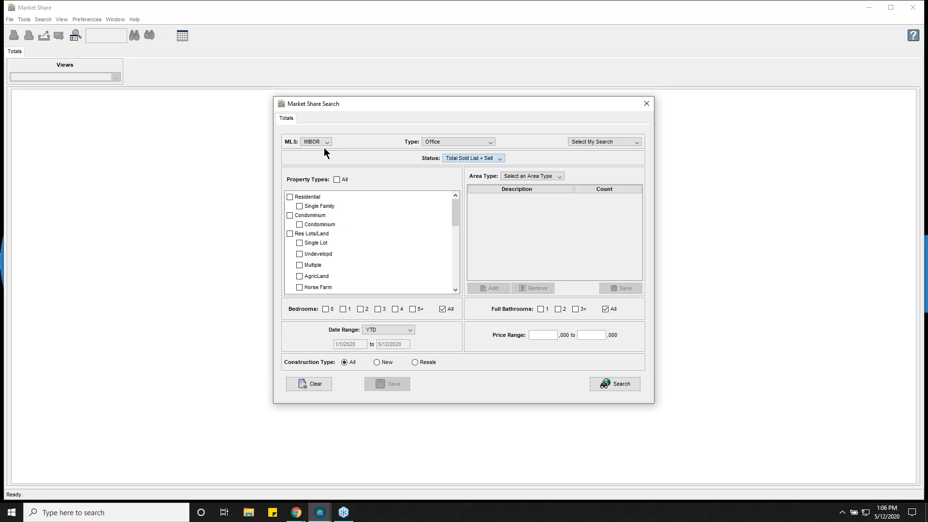
pyautogui.moveTo(455, 214)
pyautogui.mouseDown()
pyautogui.moveTo(457, 273)
pyautogui.moveTo(450, 197)
pyautogui.mouseUp()
pyautogui.click(515, 177)
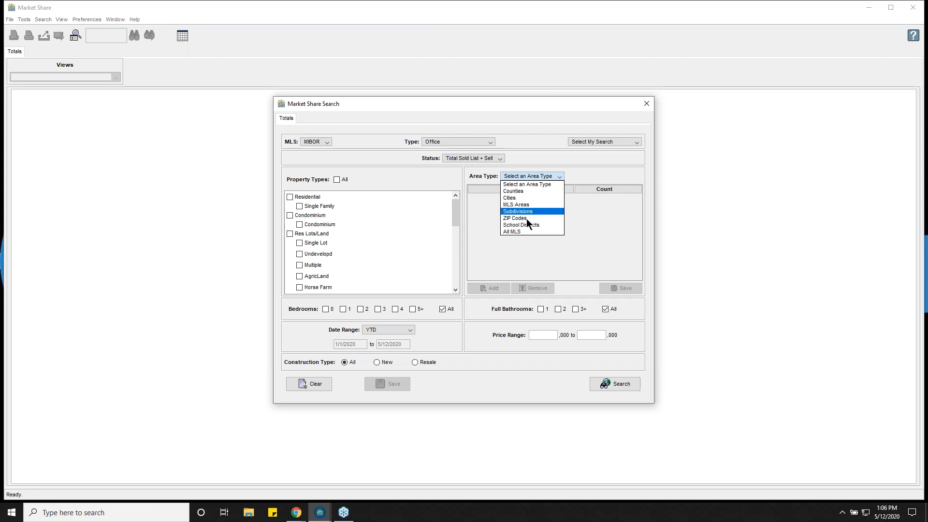
pyautogui.click(455, 179)
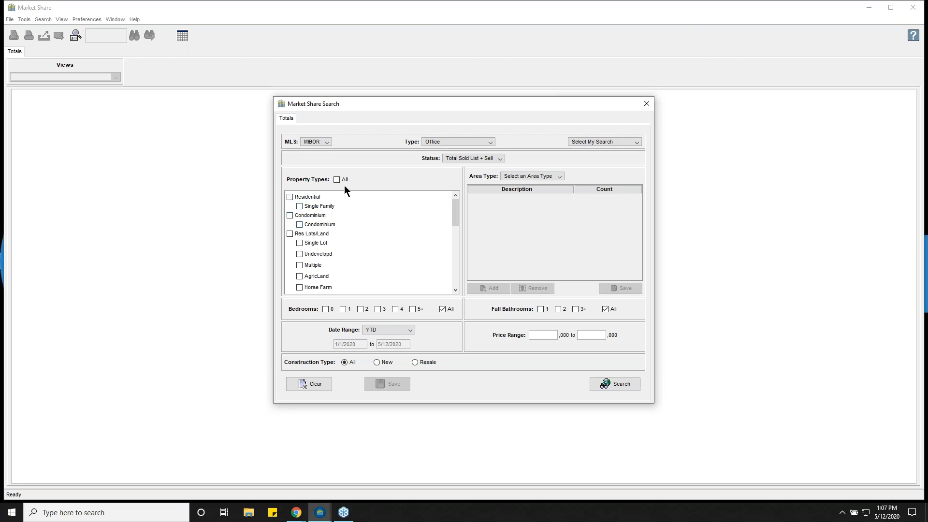
# - Restrict the search to Residential properties in the city of Carmel
pyautogui.click(290, 198)
pyautogui.click(528, 176)
pyautogui.click(528, 198)
pyautogui.scroll(-20, 353, 222)
pyautogui.scroll(7, 357, 232)
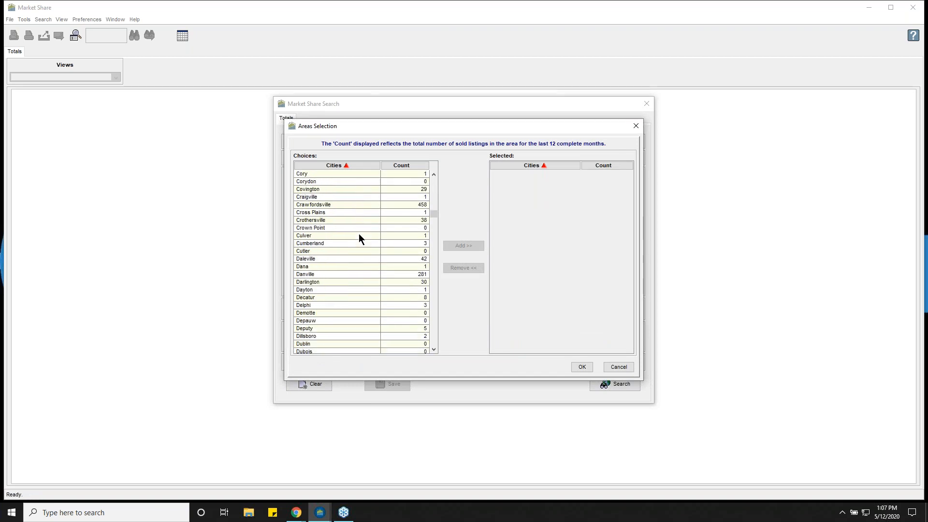
pyautogui.scroll(-1, 312, 246)
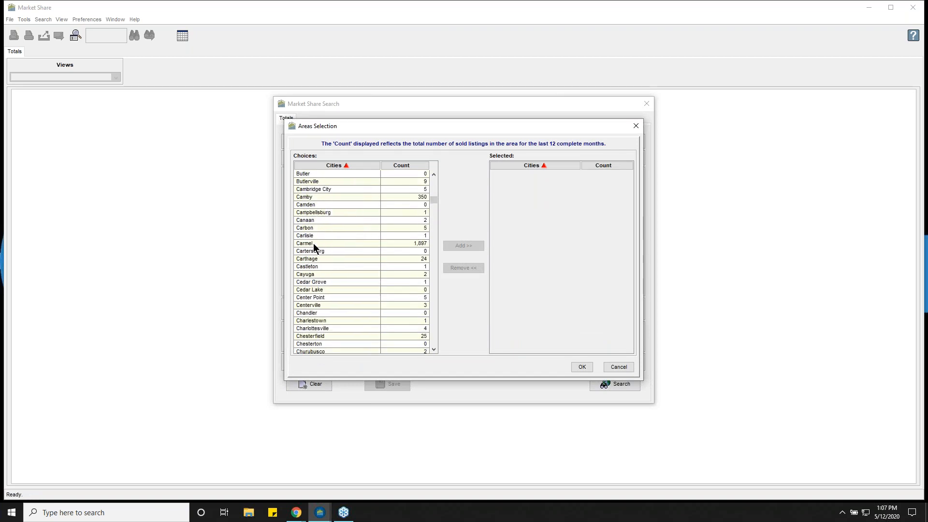
pyautogui.doubleClick(316, 242)
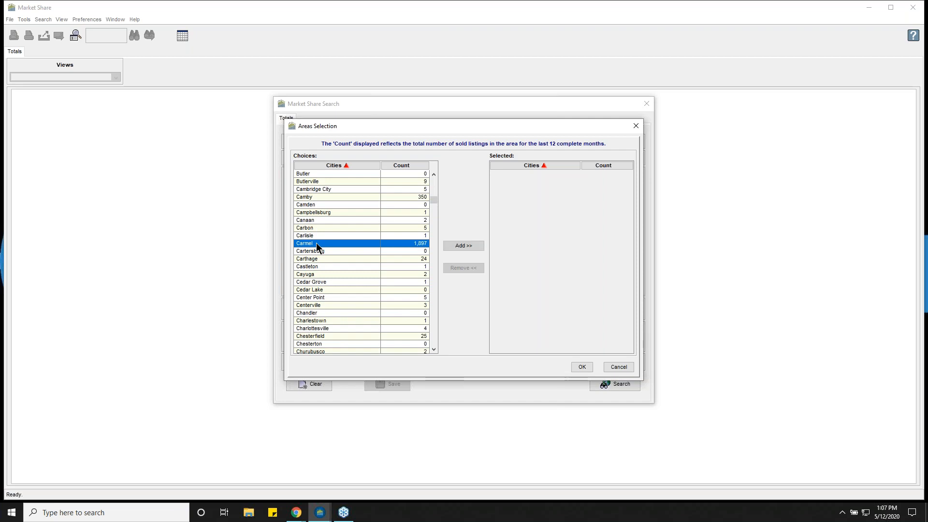
pyautogui.click(583, 369)
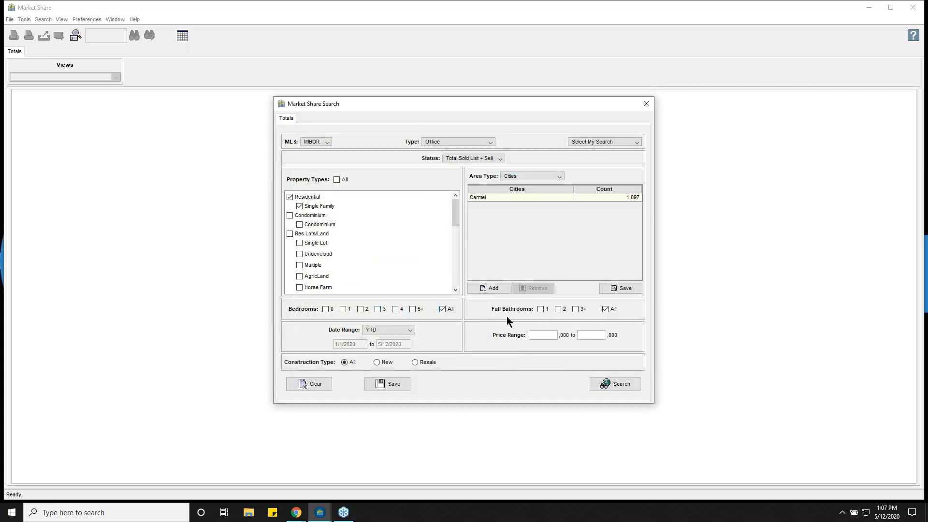
# - Keep the date range at YTD and save the search criteria as "Carmel Search"
pyautogui.click(409, 330)
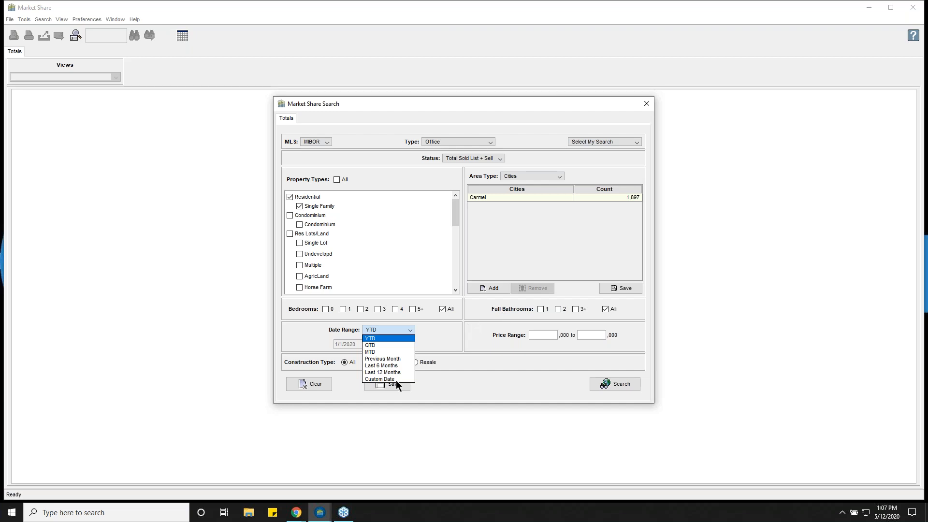
pyautogui.click(460, 354)
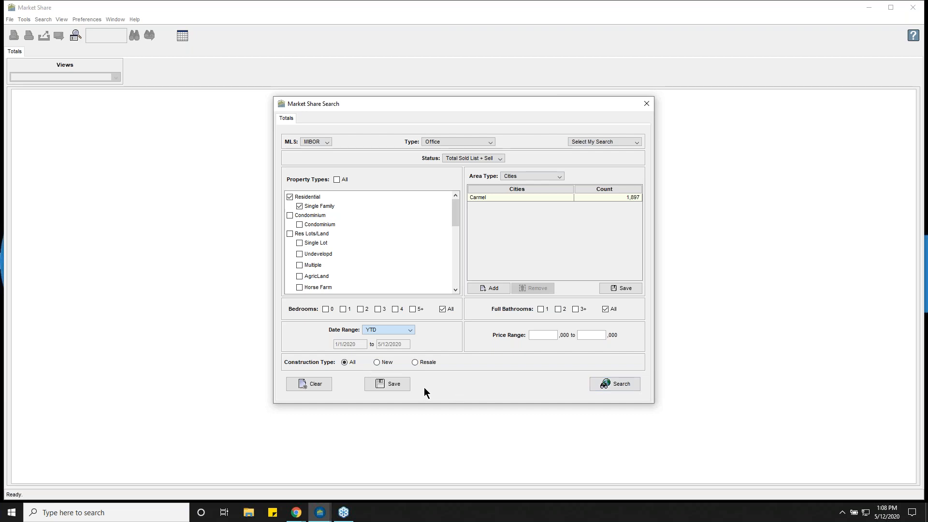
pyautogui.click(393, 385)
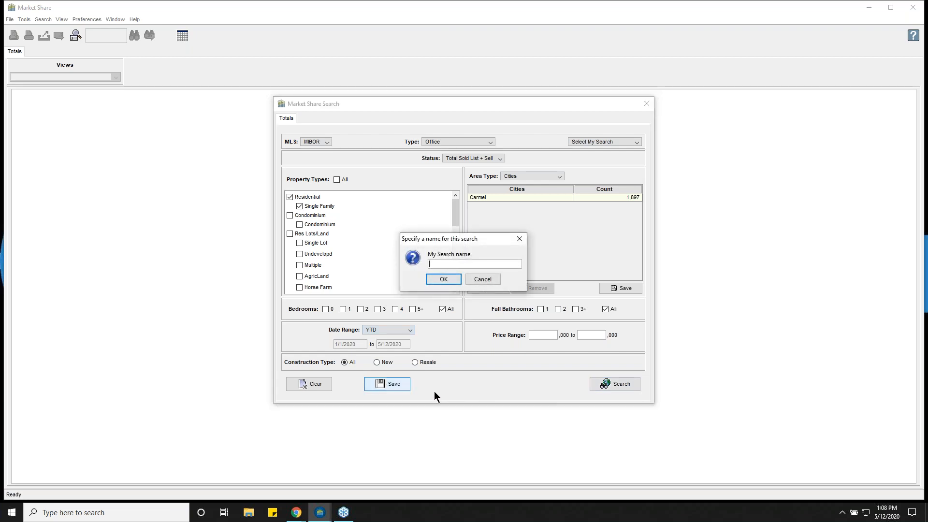
pyautogui.write('Carmel Search')
pyautogui.click(451, 281)
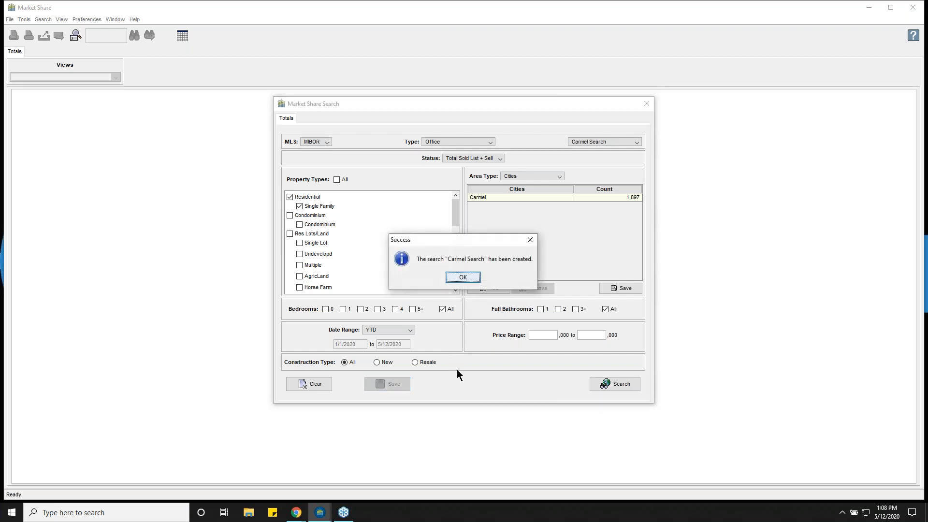
pyautogui.click(465, 276)
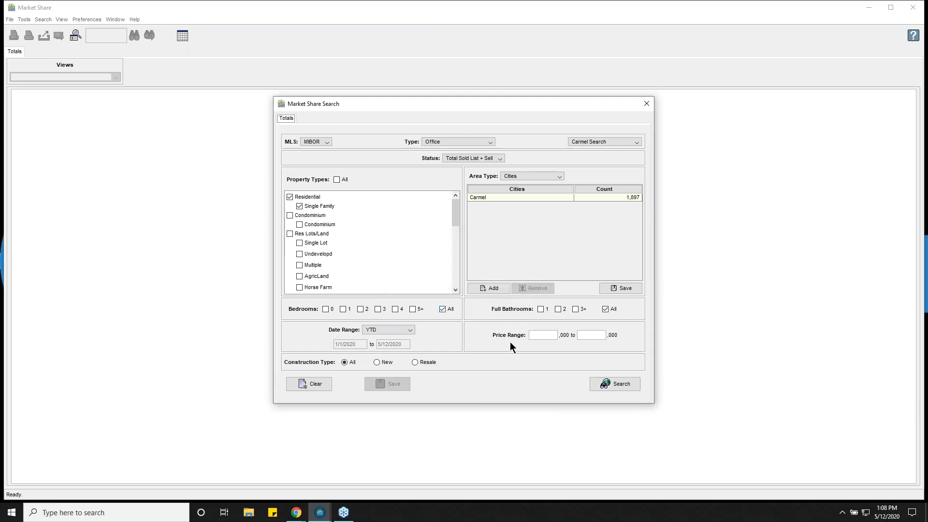
# - Check the list of saved searches and run Carmel Search
pyautogui.click(590, 142)
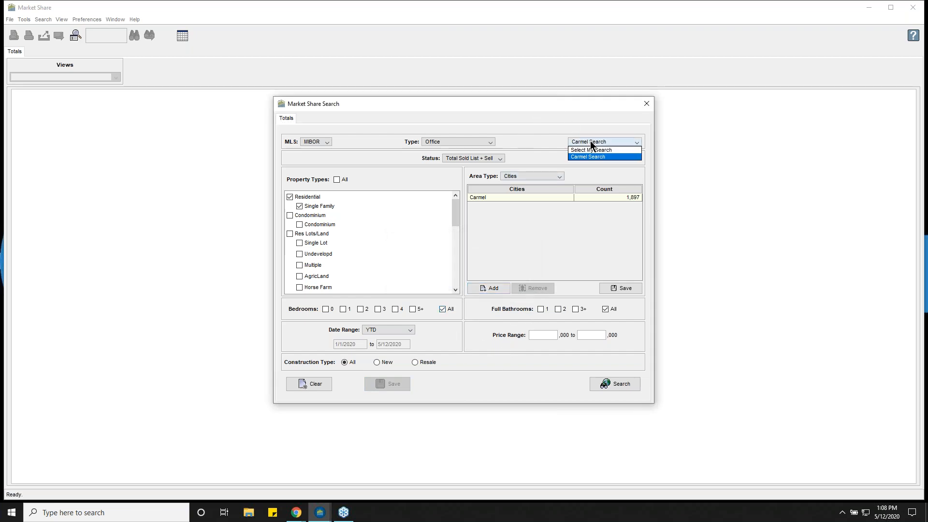
pyautogui.click(589, 174)
pyautogui.click(610, 382)
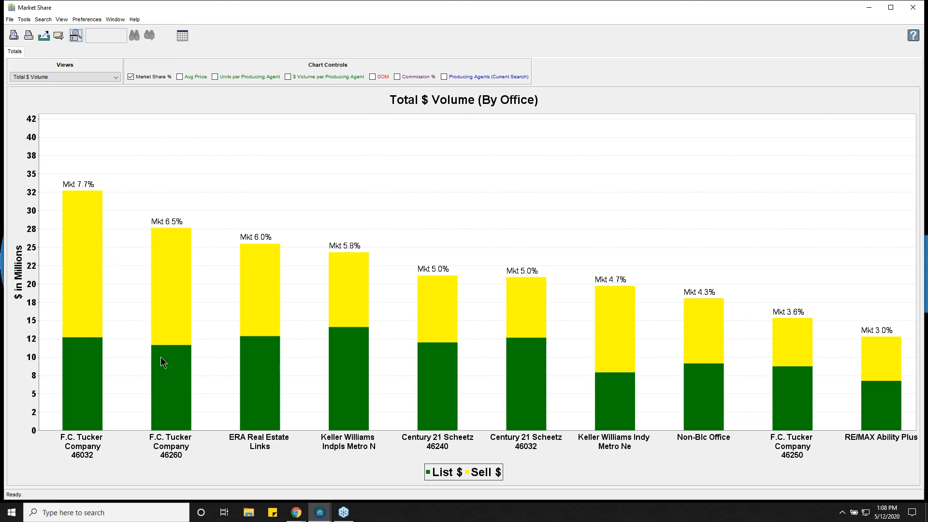
# - Look through the print, PDF and export options for the market share chart
pyautogui.moveTo(161, 358)
pyautogui.click(10, 19)
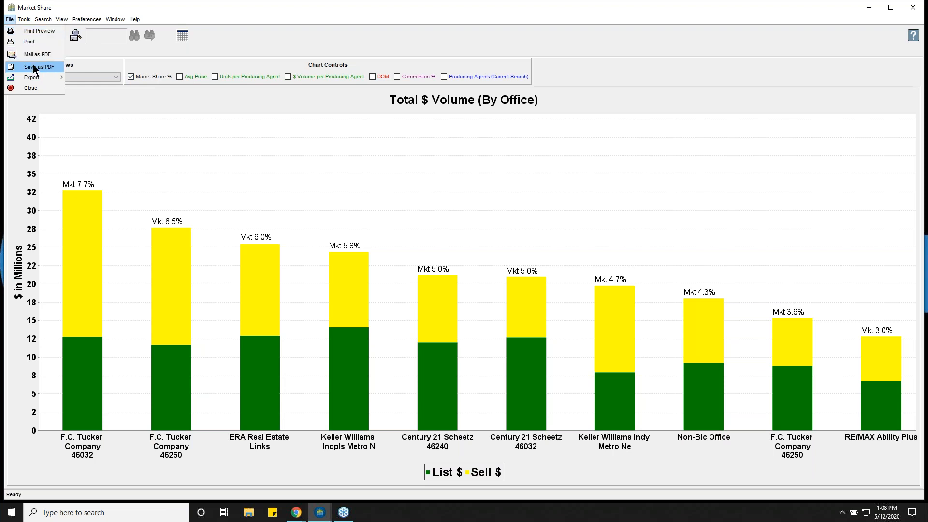
pyautogui.moveTo(36, 78)
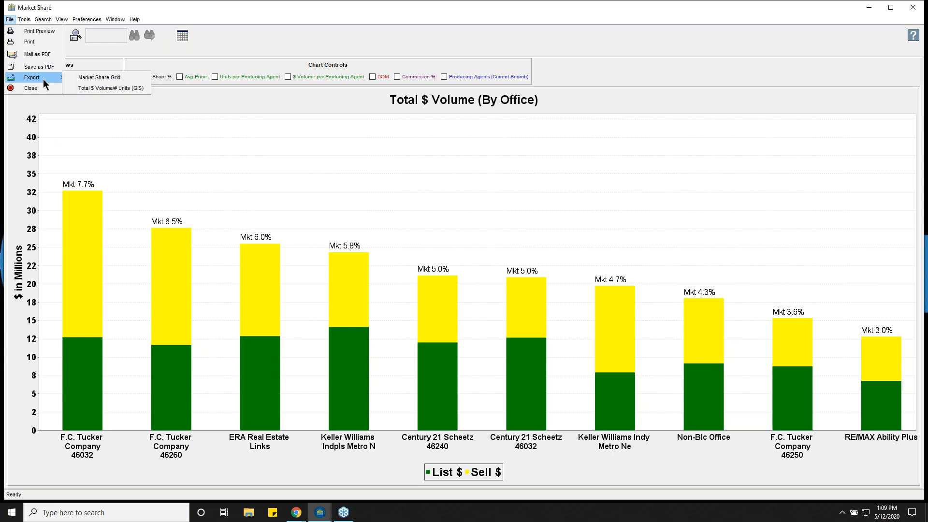
pyautogui.click(109, 47)
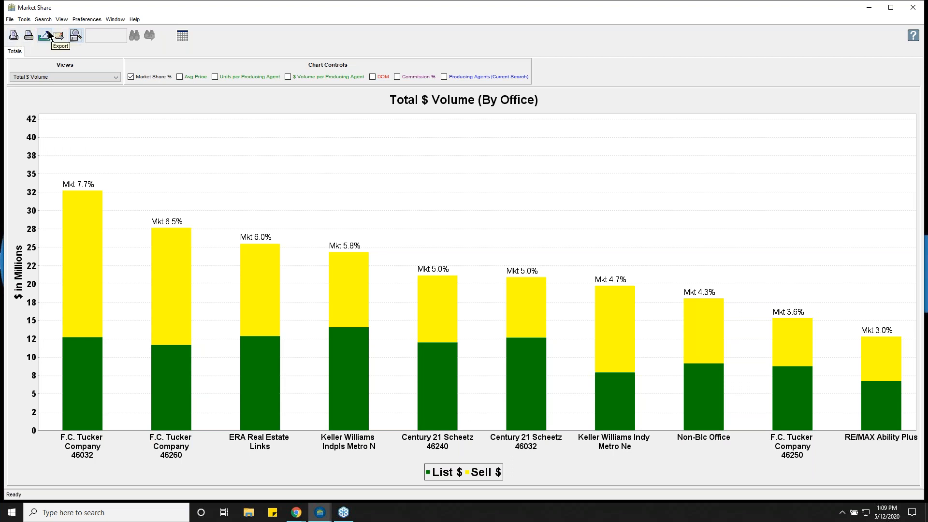
# - Reopen the custom search to review its criteria and close it without changes
pyautogui.click(24, 19)
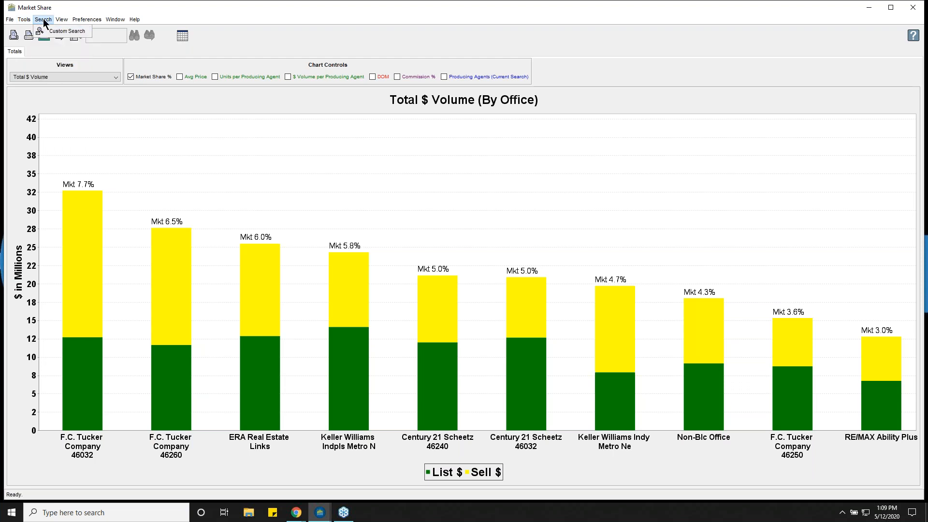
pyautogui.click(54, 32)
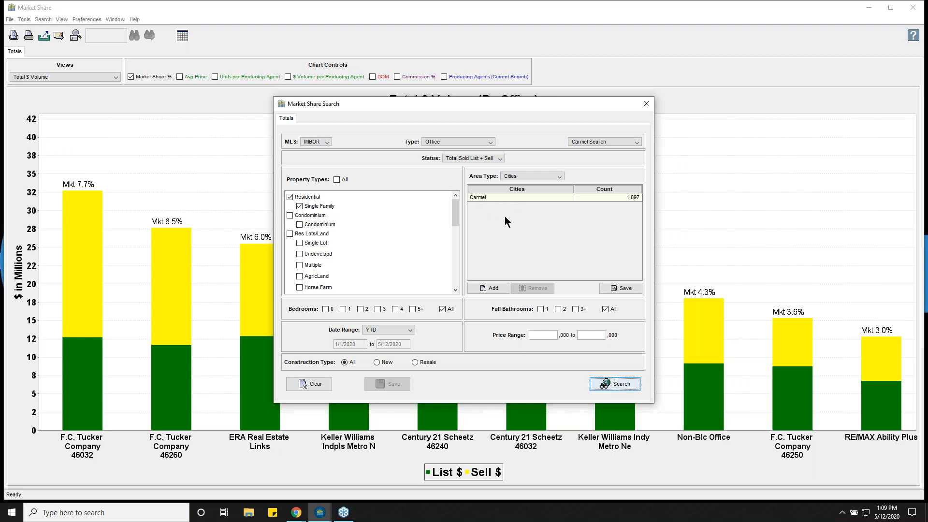
pyautogui.click(648, 105)
# - Review the user information in My Options and the print preview of the chart, closing both windows
pyautogui.click(88, 20)
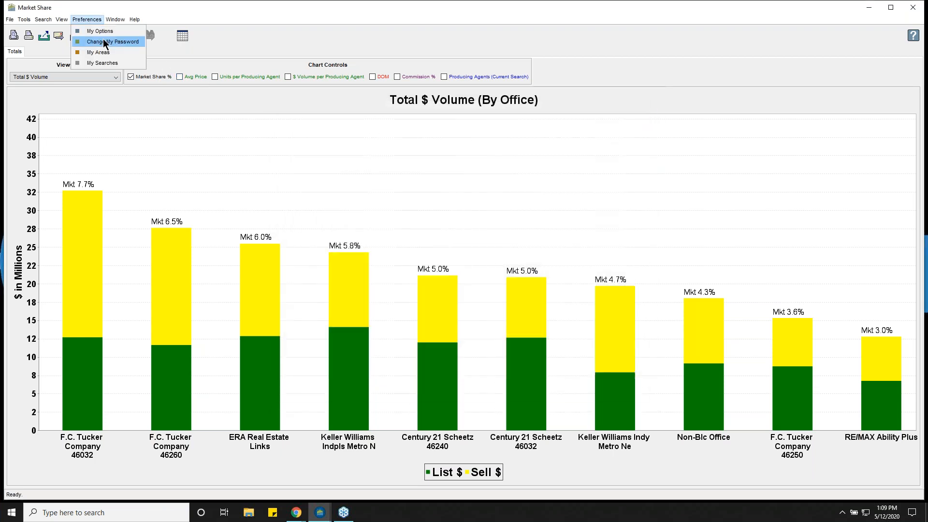
pyautogui.click(104, 32)
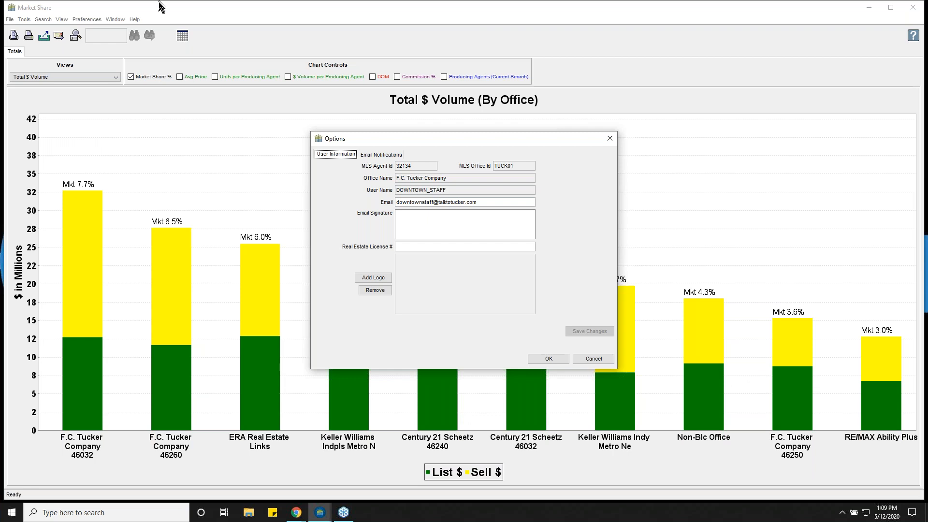
pyautogui.click(611, 138)
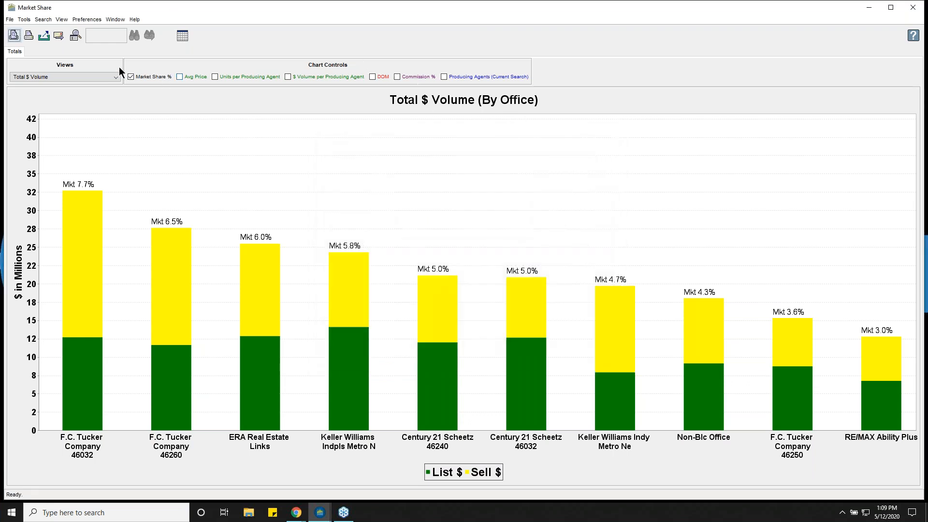
pyautogui.click(16, 36)
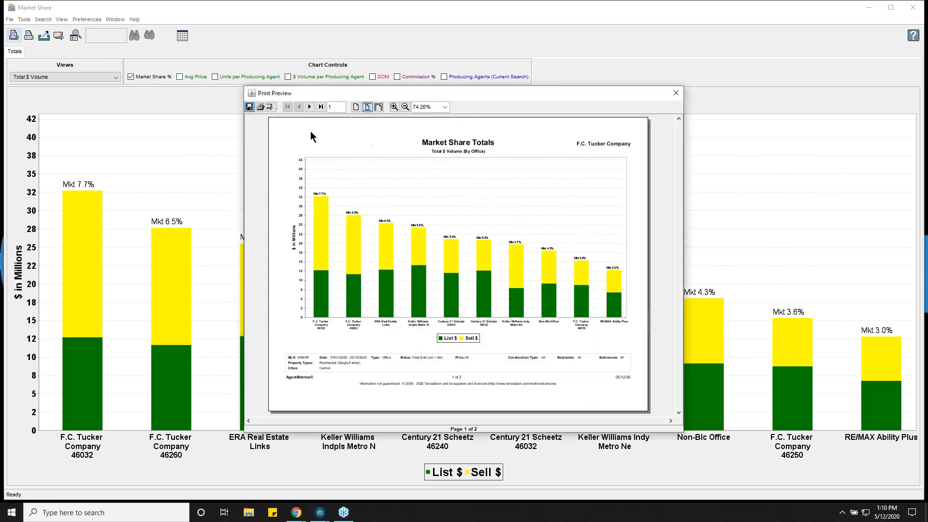
pyautogui.click(676, 93)
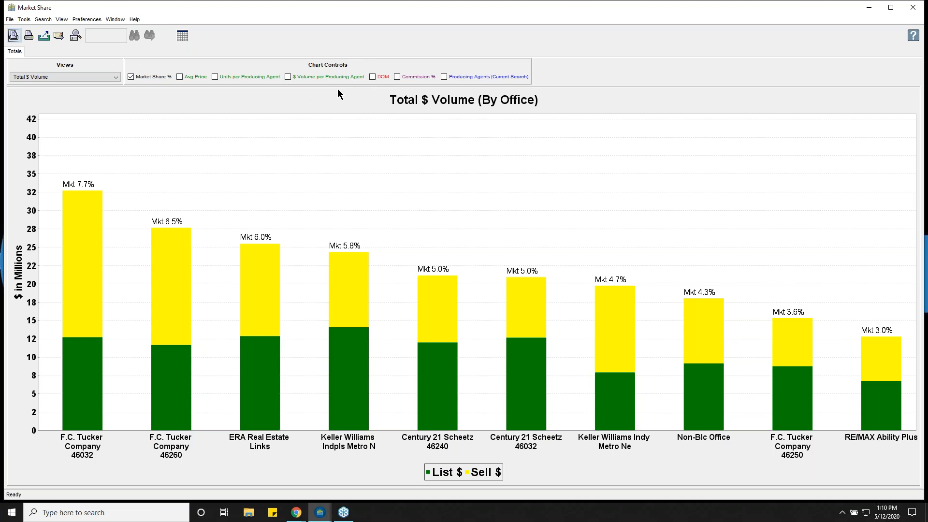
# - Add the Avg Price, DOM and Producing Agents (Current Search) labels to the chart bars
pyautogui.click(179, 76)
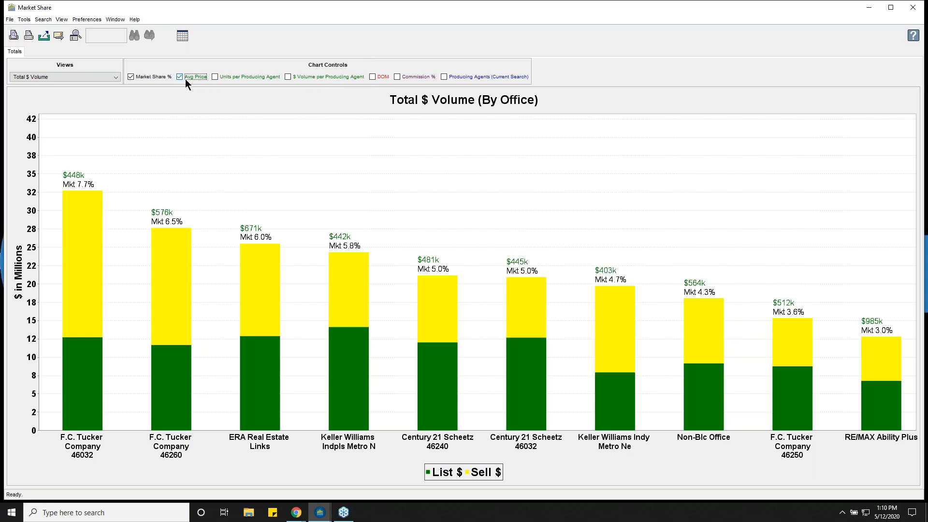
pyautogui.click(371, 76)
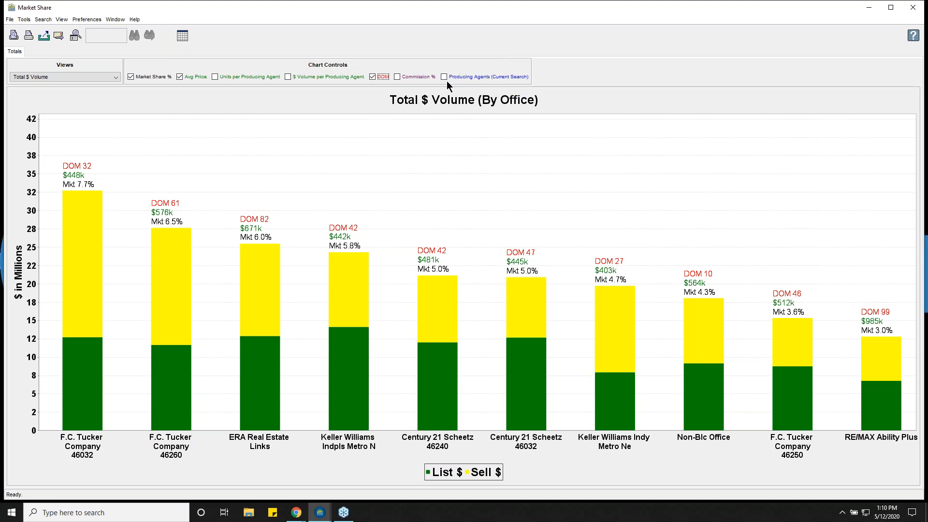
pyautogui.click(442, 75)
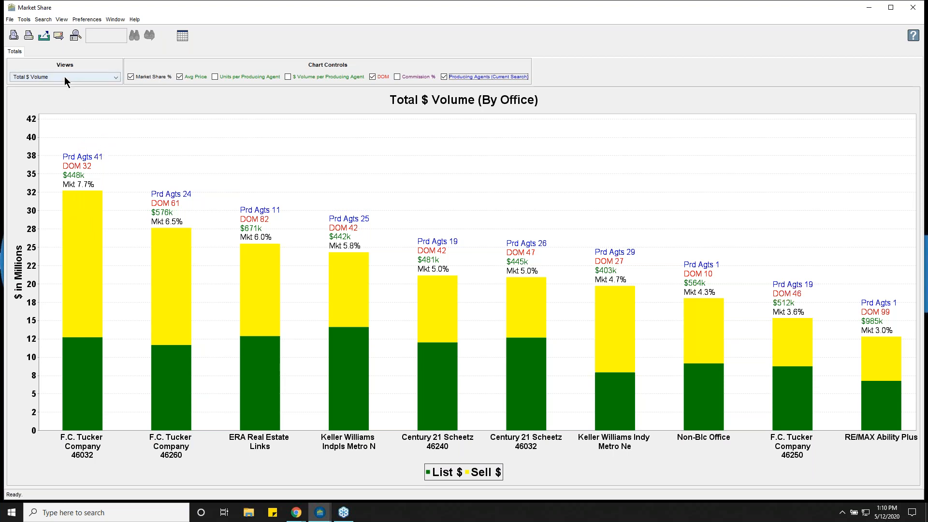
# - Switch the chart to the List $ Volume view
pyautogui.press('ctrl')
pyautogui.click(65, 77)
pyautogui.click(63, 97)
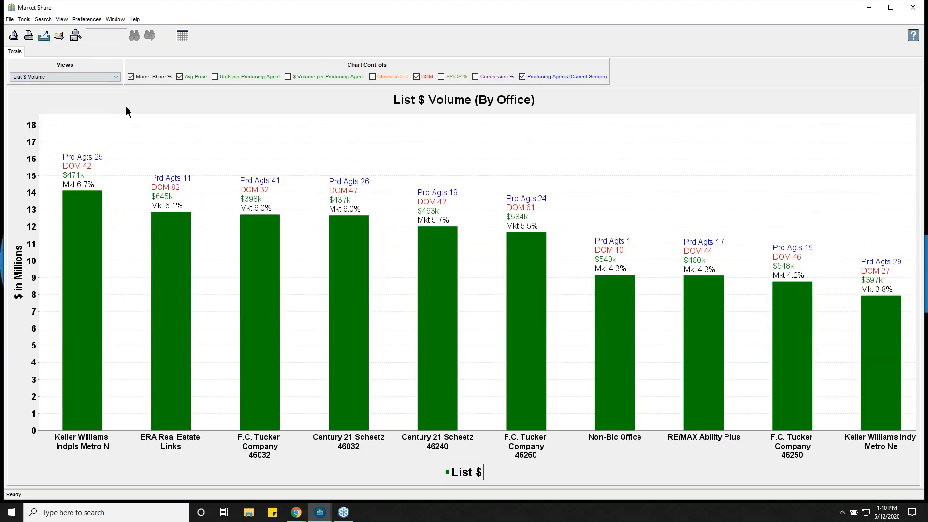
# - View the Sell $ Volume and Sold Price to Original Price (List Side) charts, and return to the Total $ Volume chart
pyautogui.click(106, 77)
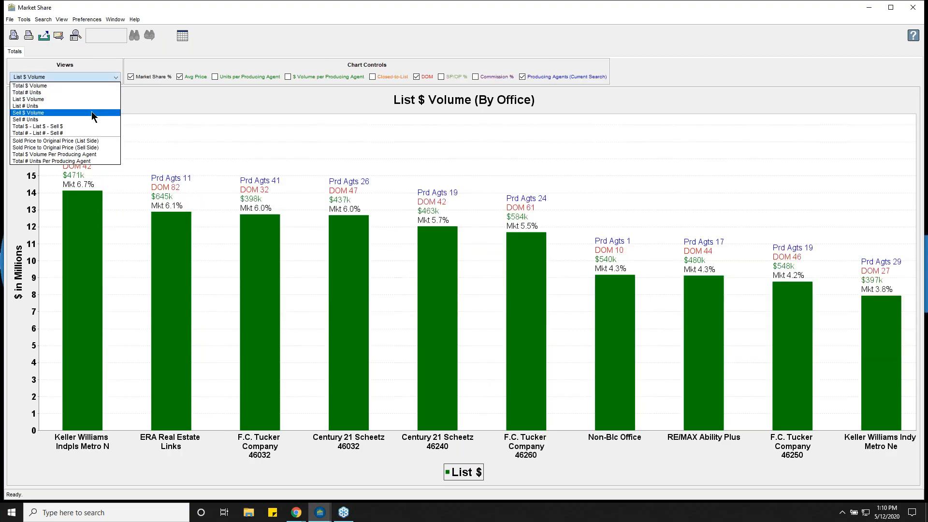
pyautogui.click(91, 112)
pyautogui.click(100, 76)
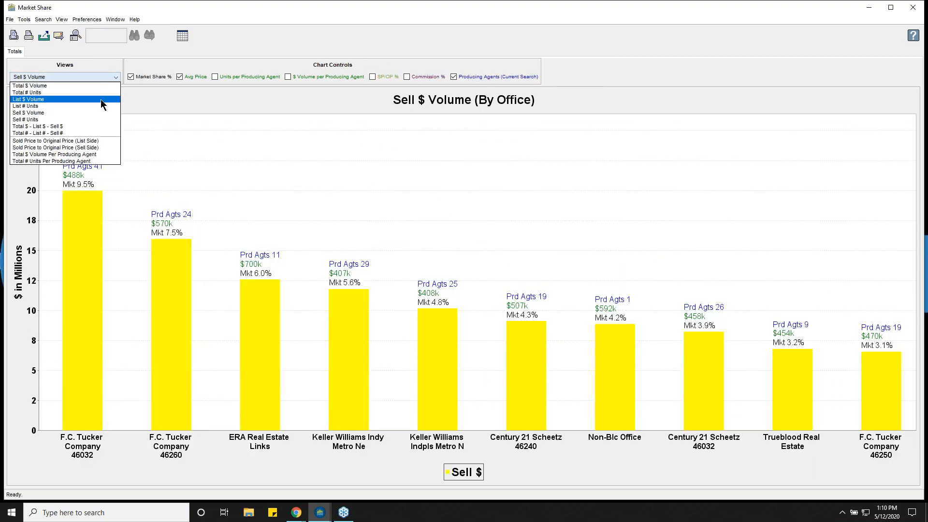
pyautogui.click(96, 141)
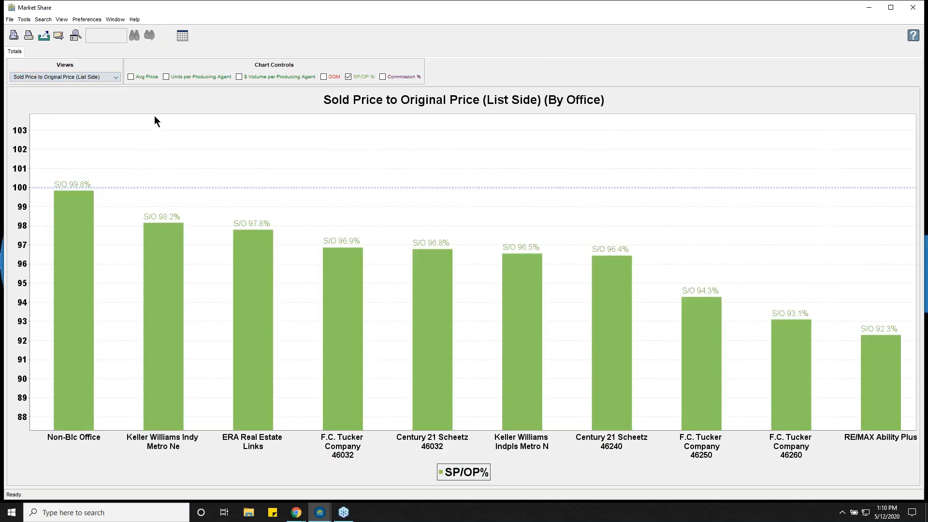
pyautogui.click(111, 77)
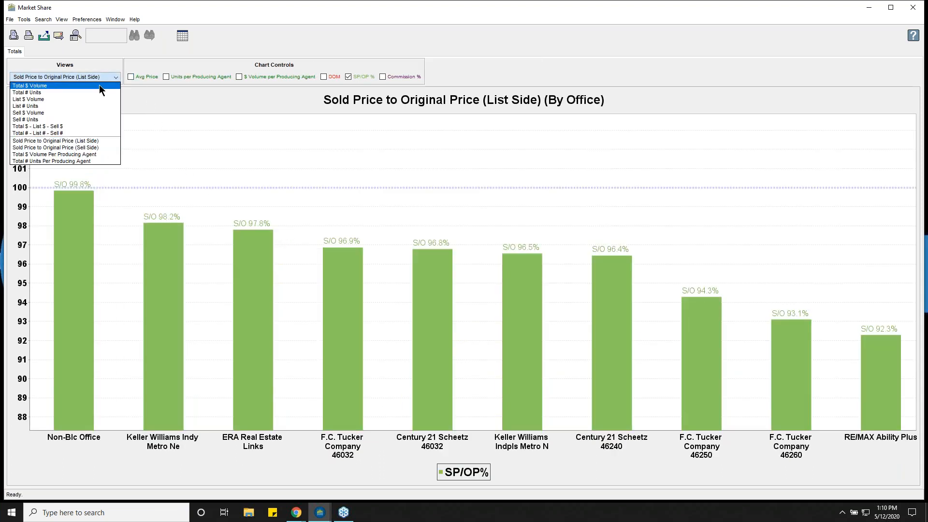
pyautogui.click(99, 85)
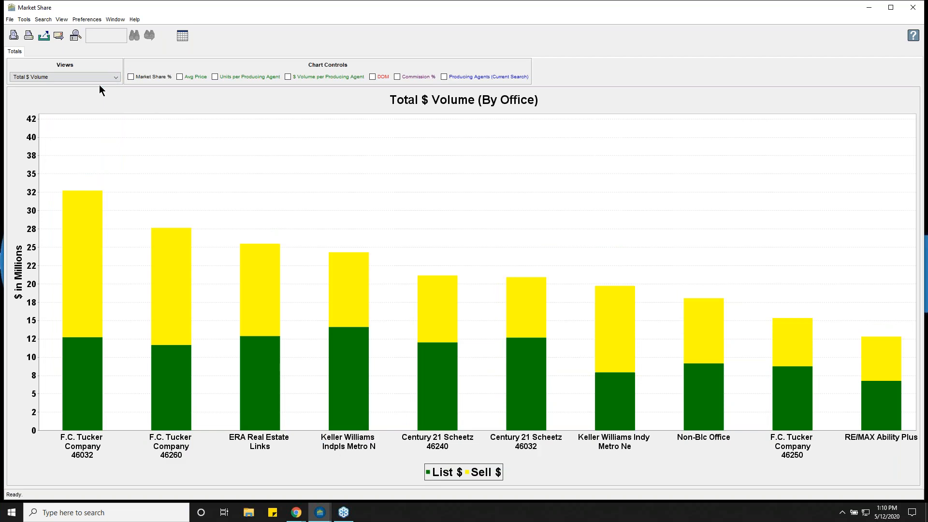
# - Show the office data as a grid and exclude Non-Blc Office from the selected rows
pyautogui.click(179, 38)
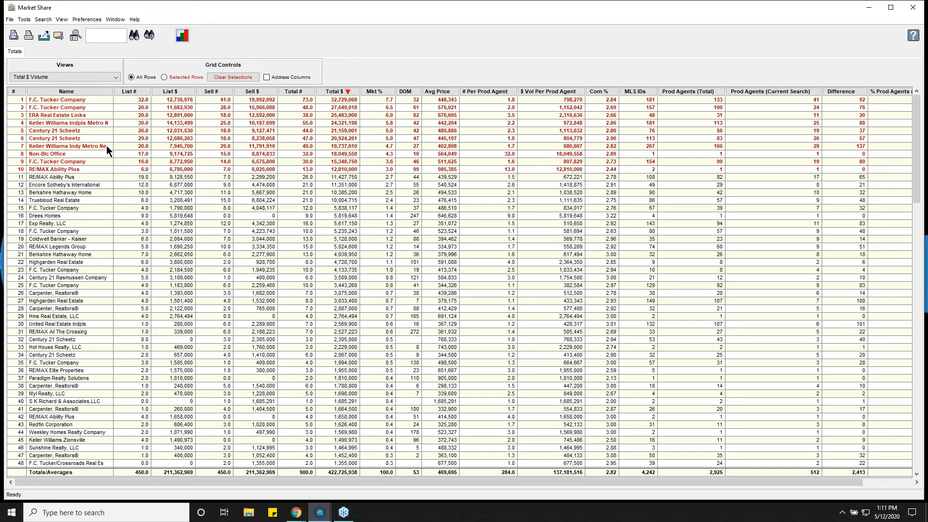
pyautogui.click(54, 153)
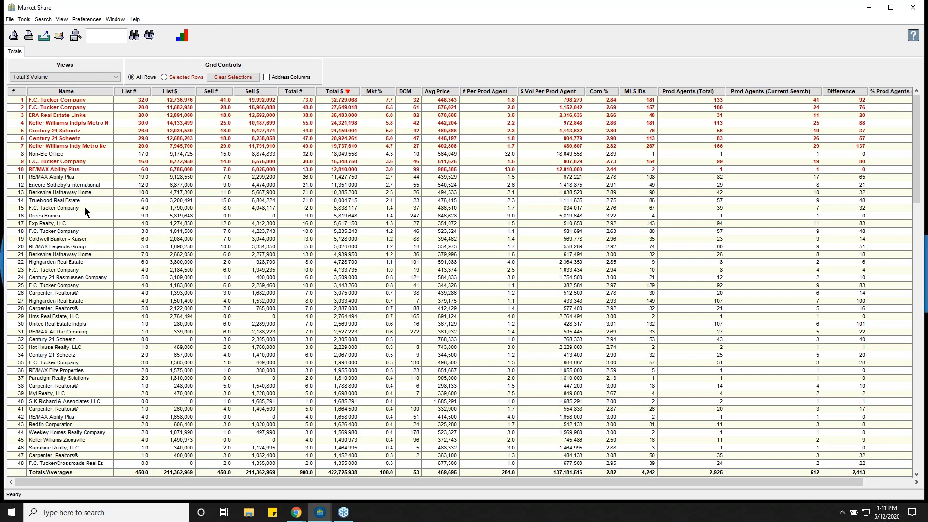
# - Add RE/MAX Ability Plus, Encore Sotheby's International and Berkshire Hathaway Home (rows 11 to 13) to the selection and chart it
pyautogui.click(81, 179)
pyautogui.click(82, 183)
pyautogui.click(81, 192)
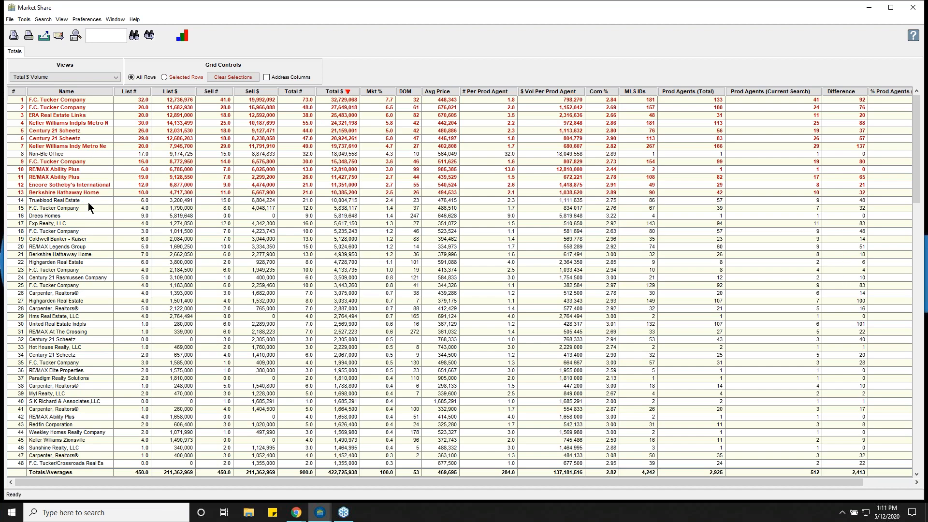
pyautogui.click(183, 37)
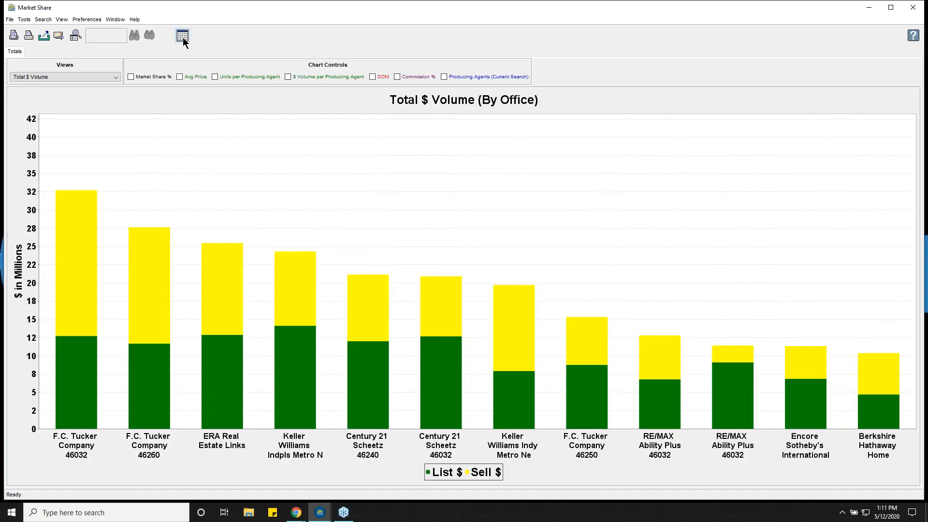
# - Return to the grid and deselect rows 11 to 13, from RE/MAX Ability Plus to Berkshire Hathaway Home
pyautogui.click(182, 37)
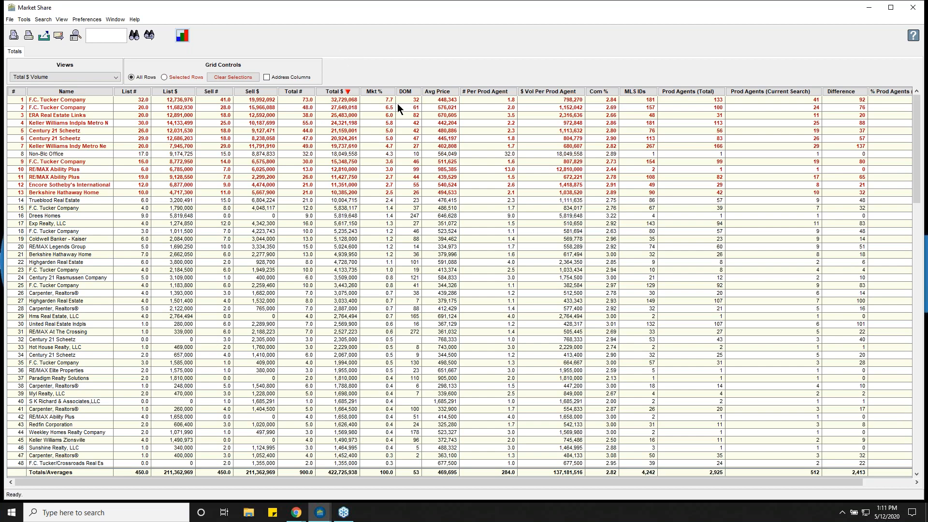
pyautogui.moveTo(83, 191); pyautogui.dragTo(84, 178)
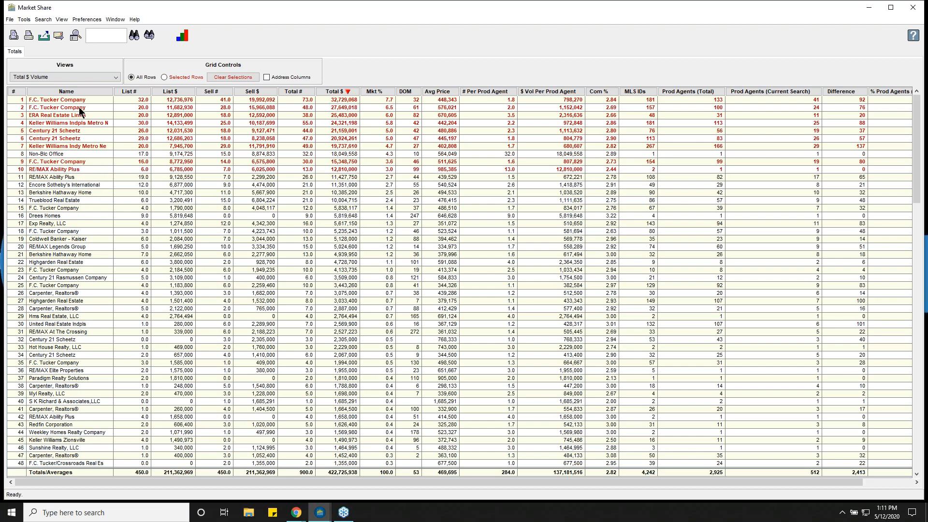
# - Review the office grid in the List $ Volume view and in the Sell $ Volume view
pyautogui.click(57, 78)
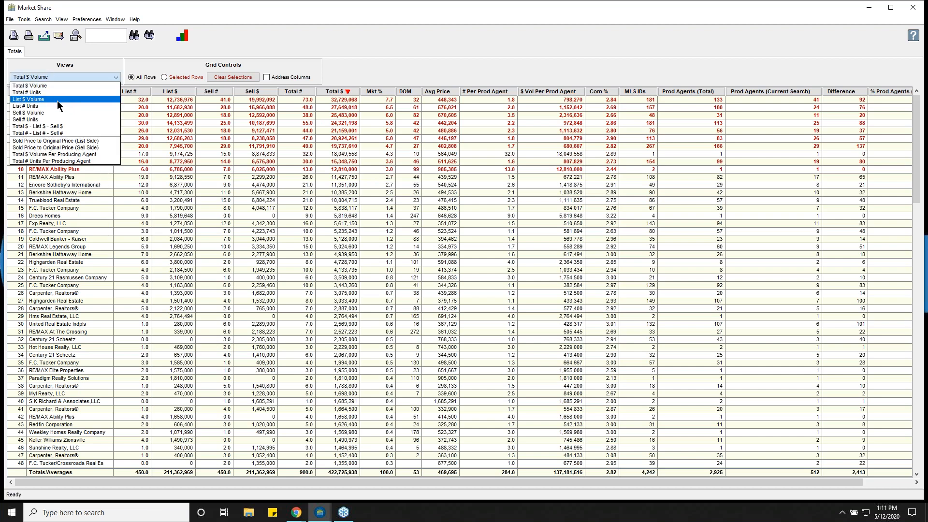
pyautogui.click(58, 100)
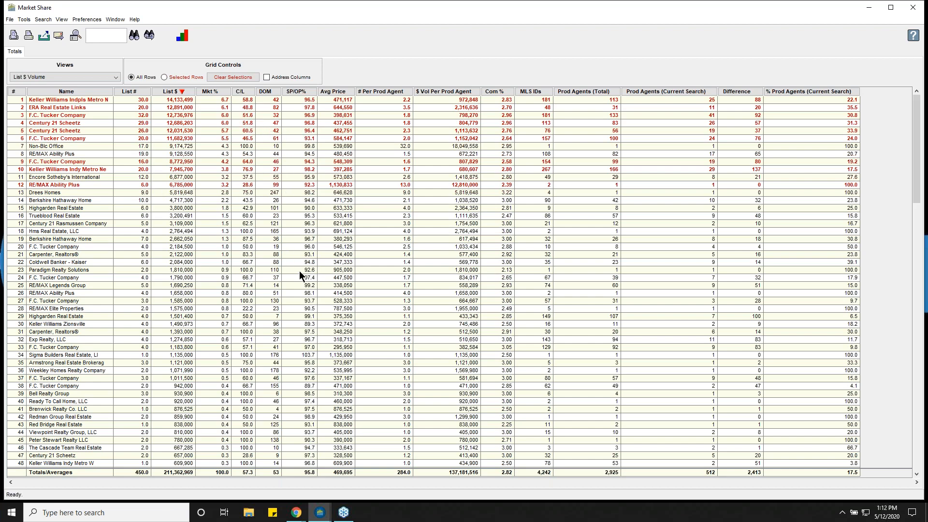
pyautogui.click(42, 78)
pyautogui.click(57, 113)
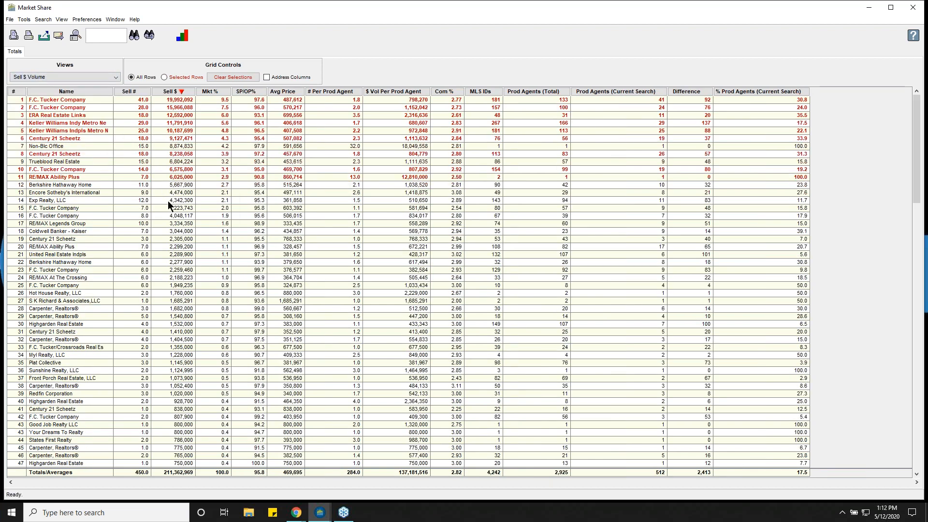
pyautogui.click(103, 79)
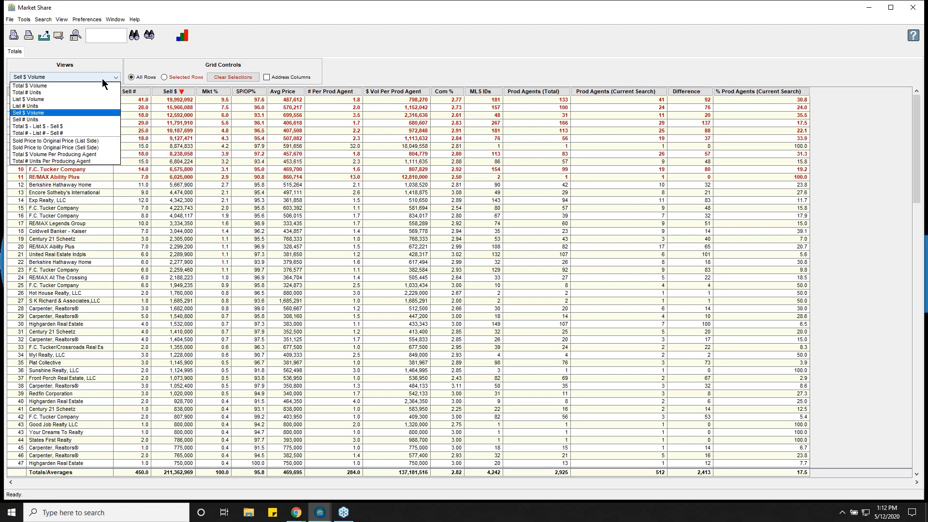
pyautogui.click(77, 112)
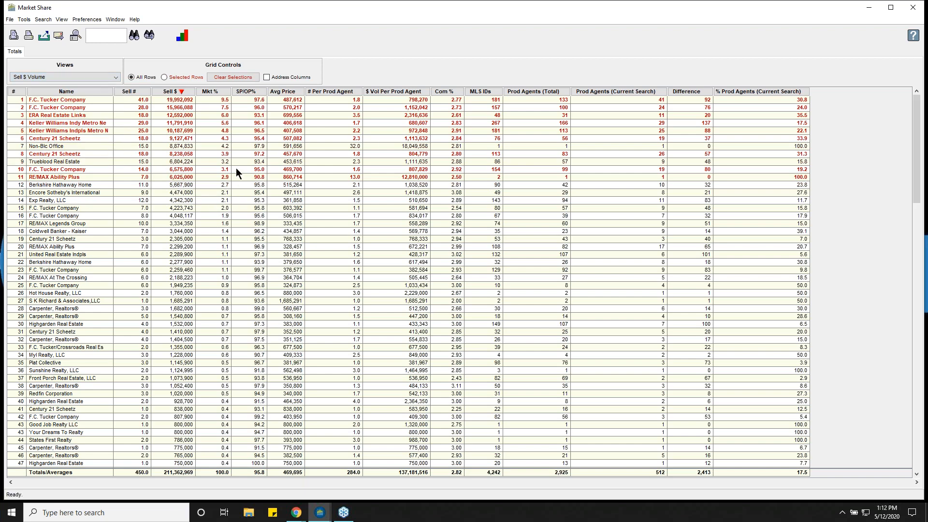
# - Review the grid by List # Units, and return to the Sell $ Volume view displayed as a chart
pyautogui.click(107, 79)
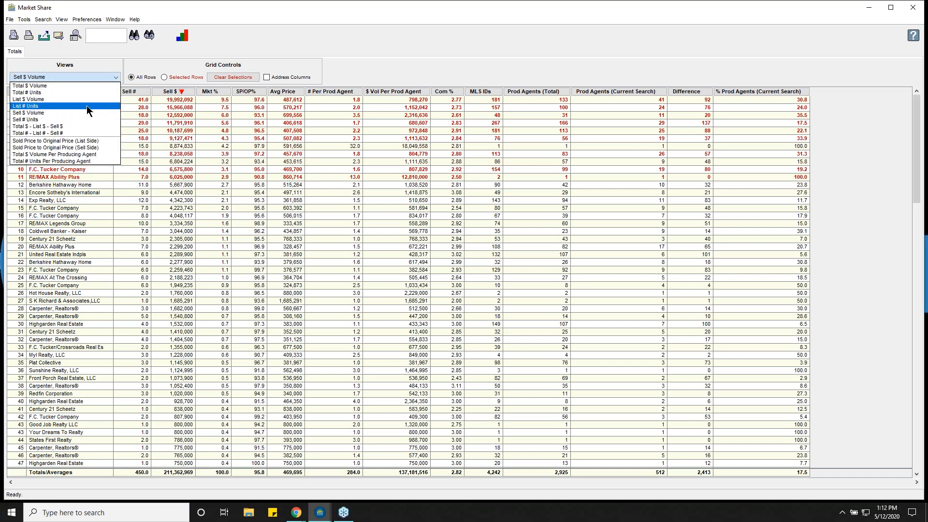
pyautogui.click(87, 107)
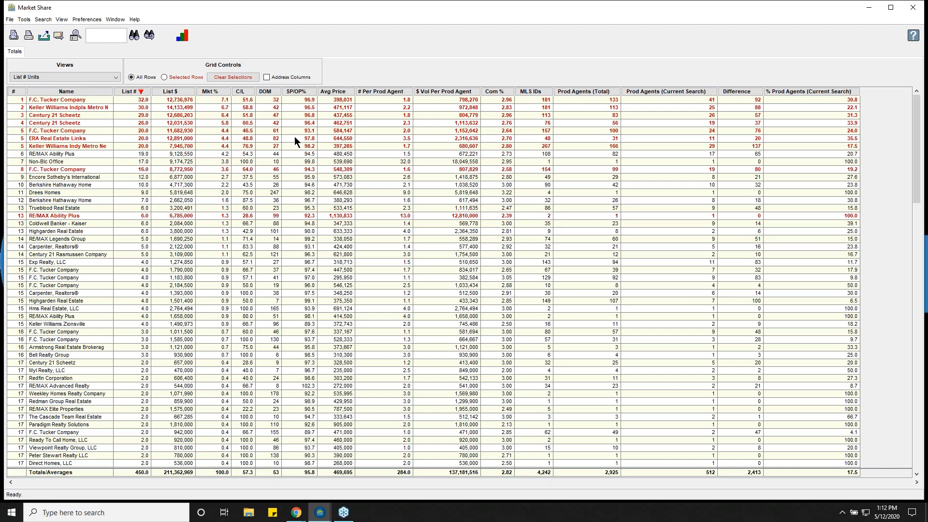
pyautogui.click(115, 77)
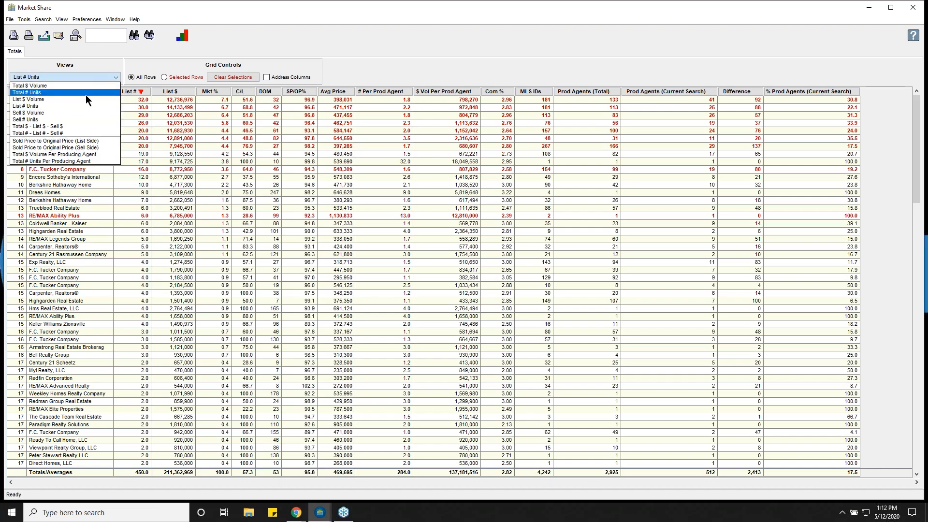
pyautogui.click(79, 113)
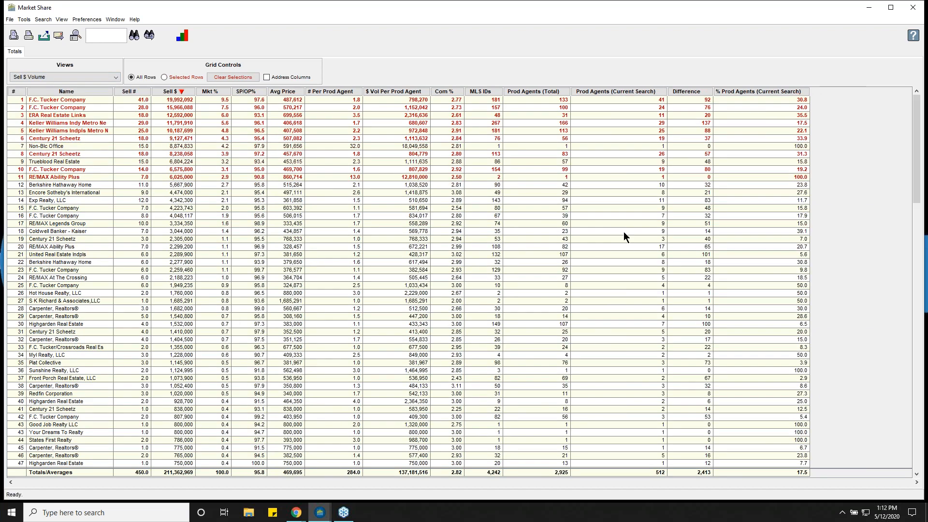
pyautogui.click(182, 39)
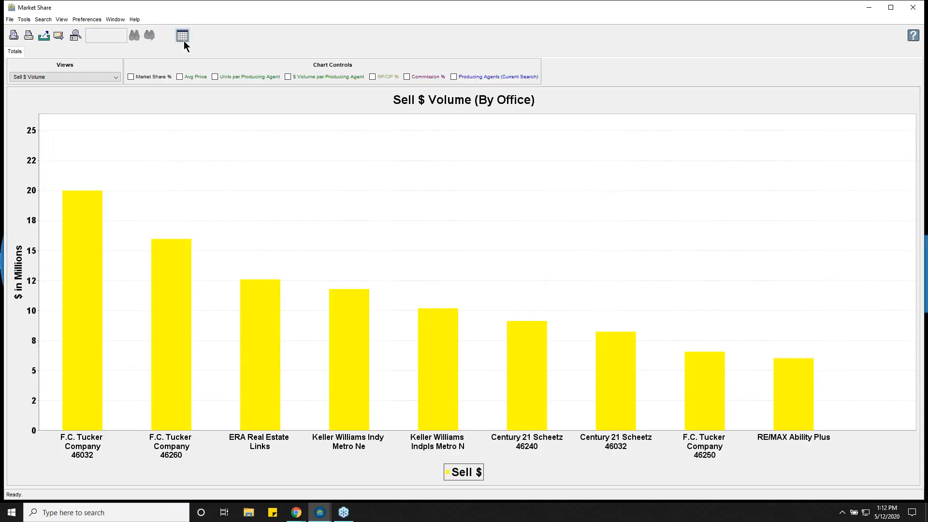
# - Change the Carmel market share search type to Broker and rerun the search
pyautogui.click(75, 35)
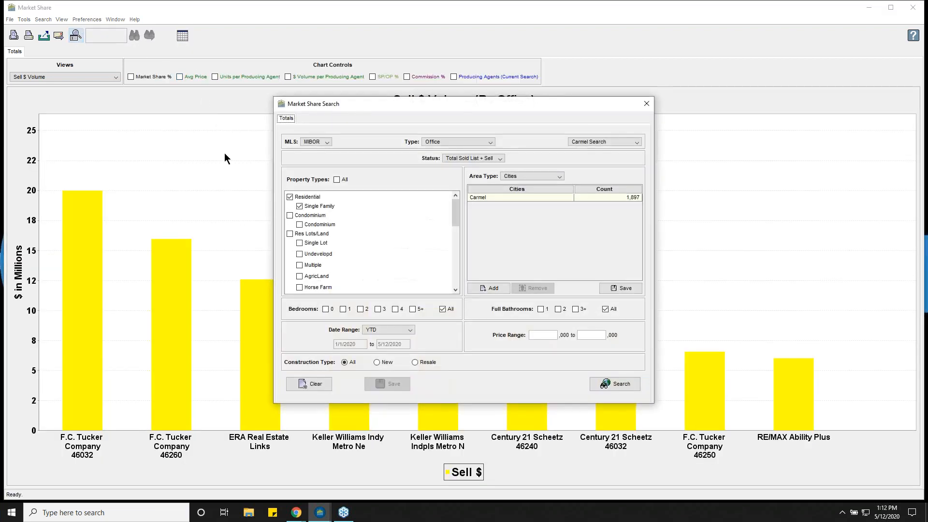
pyautogui.click(439, 141)
pyautogui.click(444, 157)
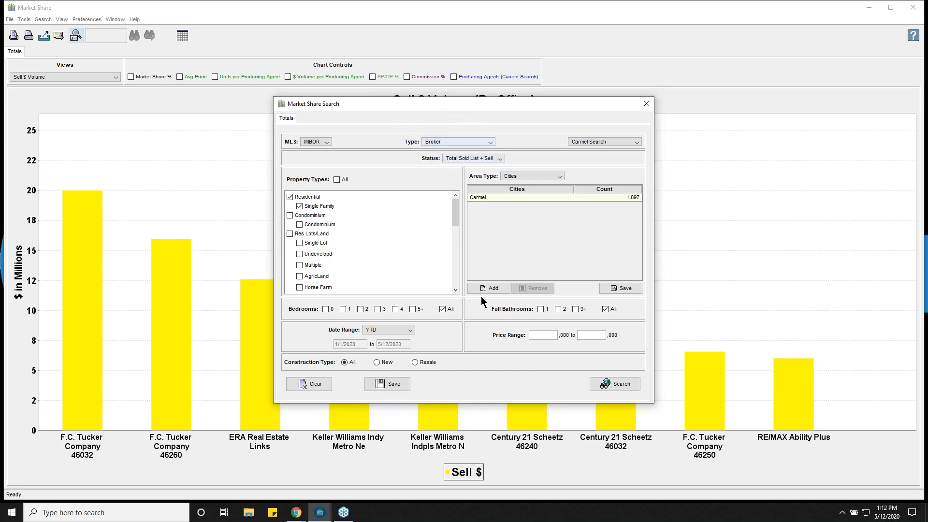
pyautogui.click(620, 385)
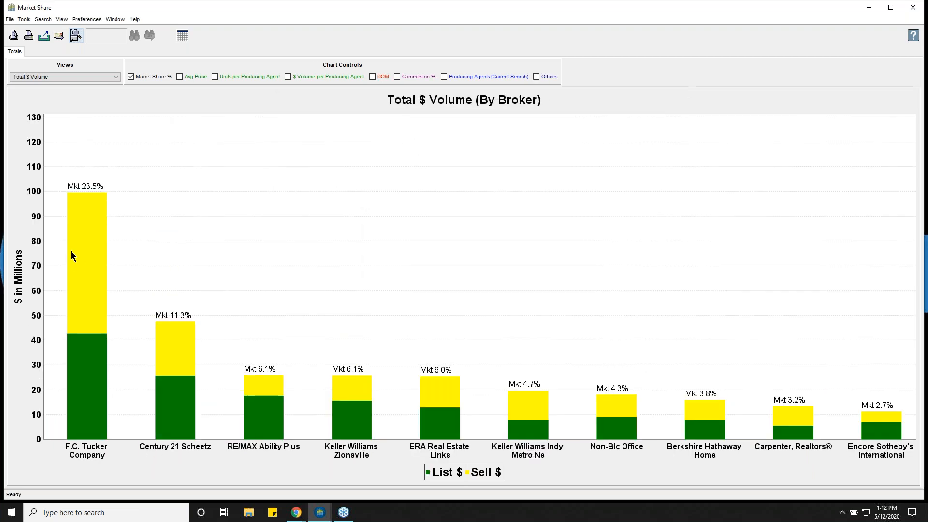
pyautogui.moveTo(71, 251)
# - Open the Market Dynamics tool and limit its search to Residential Single Family properties
pyautogui.click(24, 19)
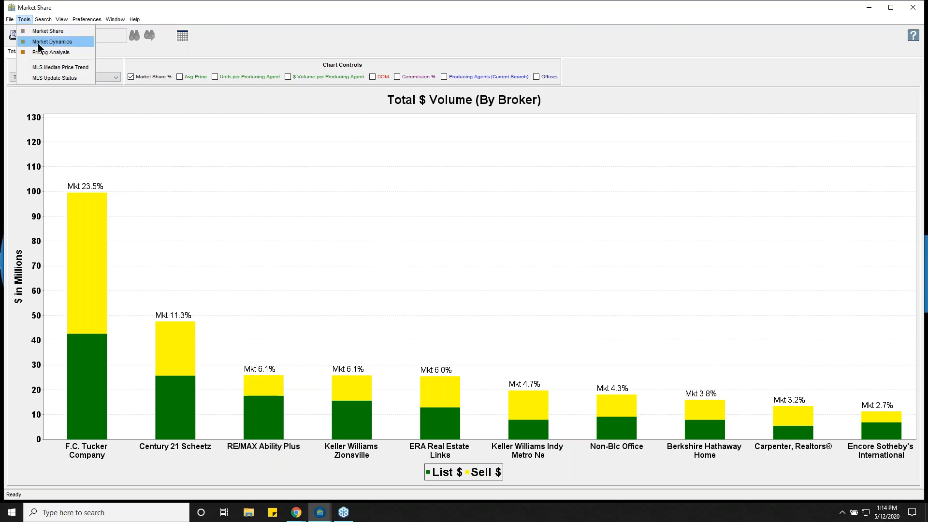
pyautogui.click(40, 43)
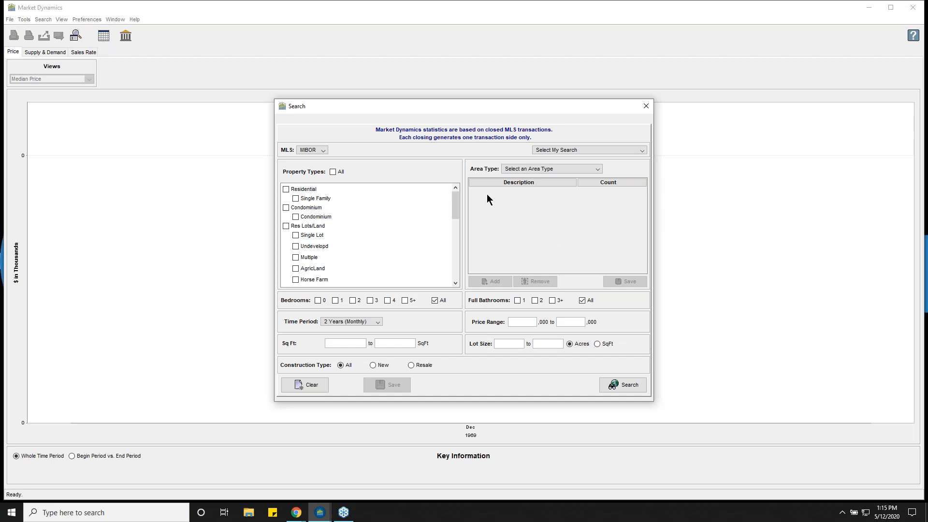
pyautogui.click(295, 198)
# - Set the search area to the city of Noblesville and run the two-year monthly Market Dynamics search, dismissing the customization tip
pyautogui.click(508, 170)
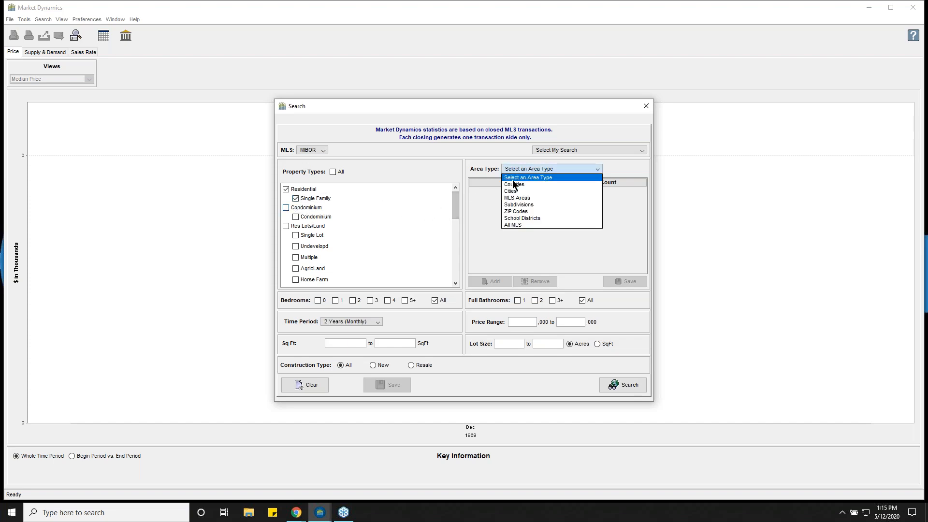
pyautogui.click(511, 191)
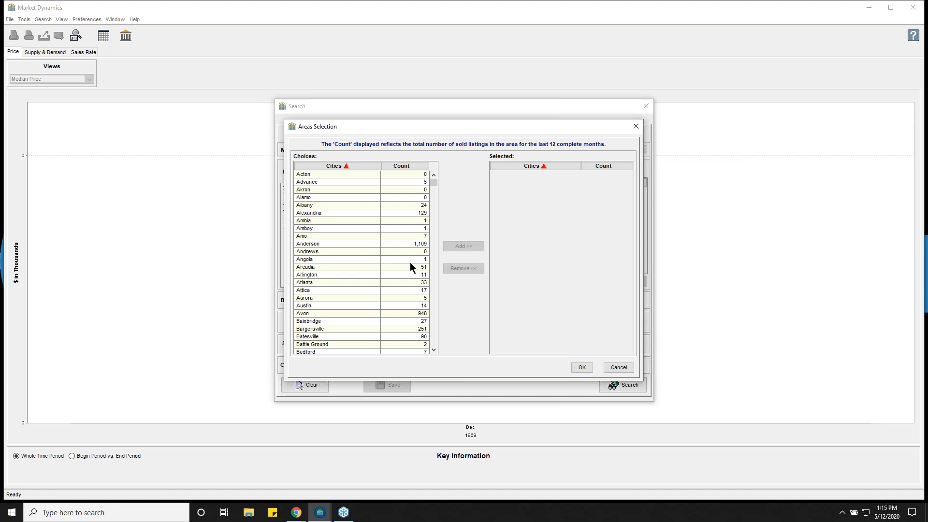
pyautogui.press('n')
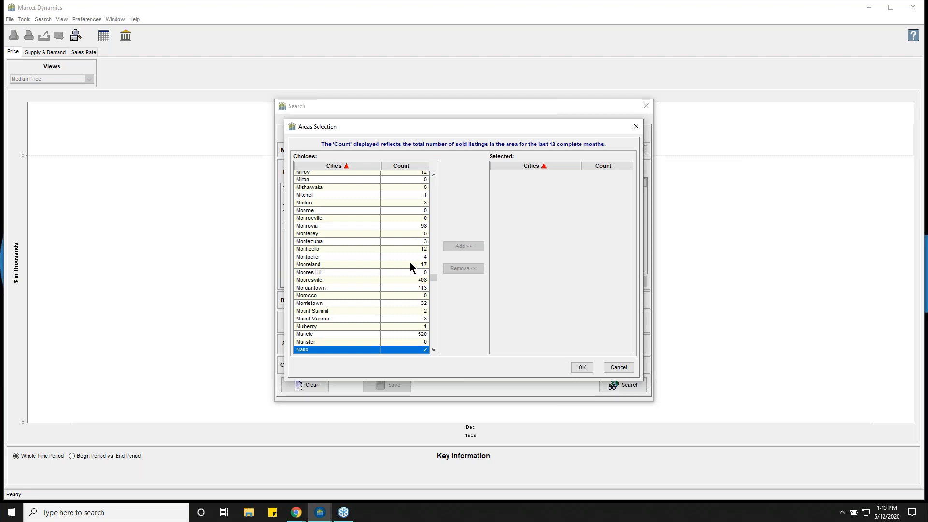
pyautogui.scroll(-5, 347, 270)
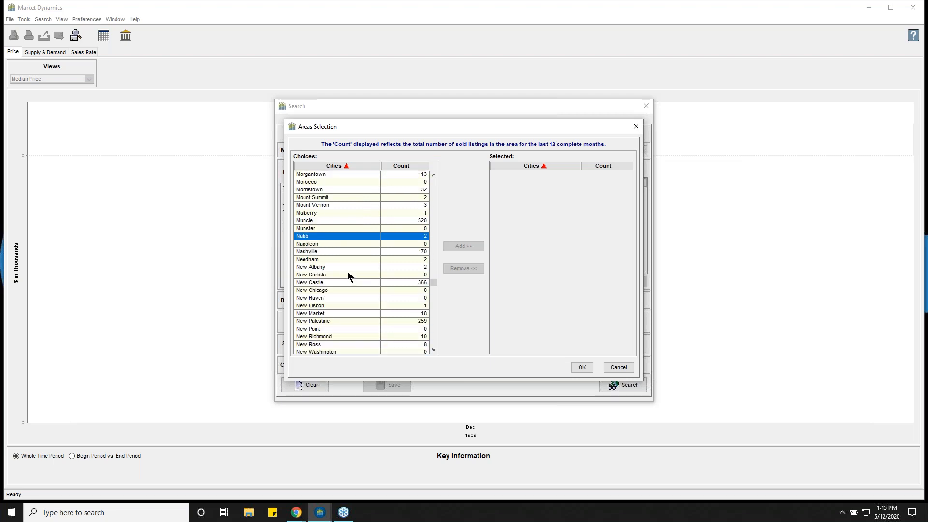
pyautogui.scroll(-5, 326, 251)
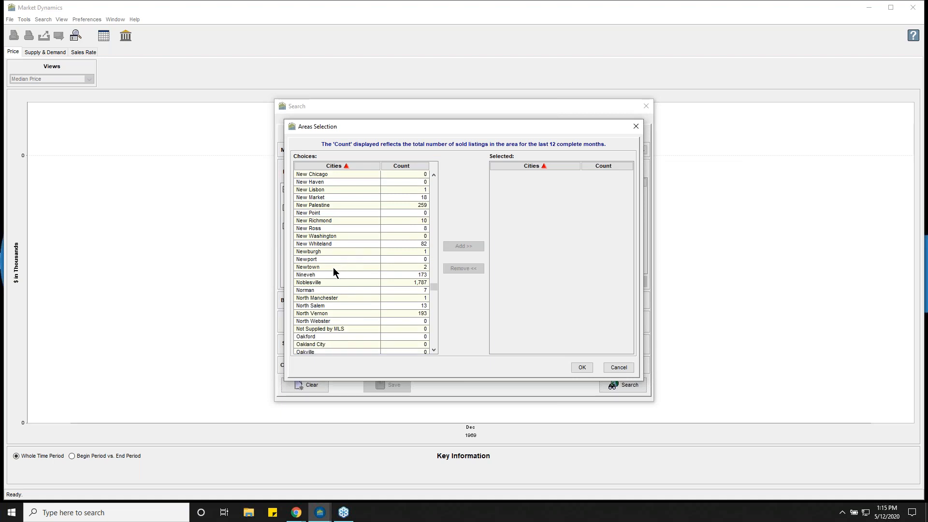
pyautogui.doubleClick(328, 281)
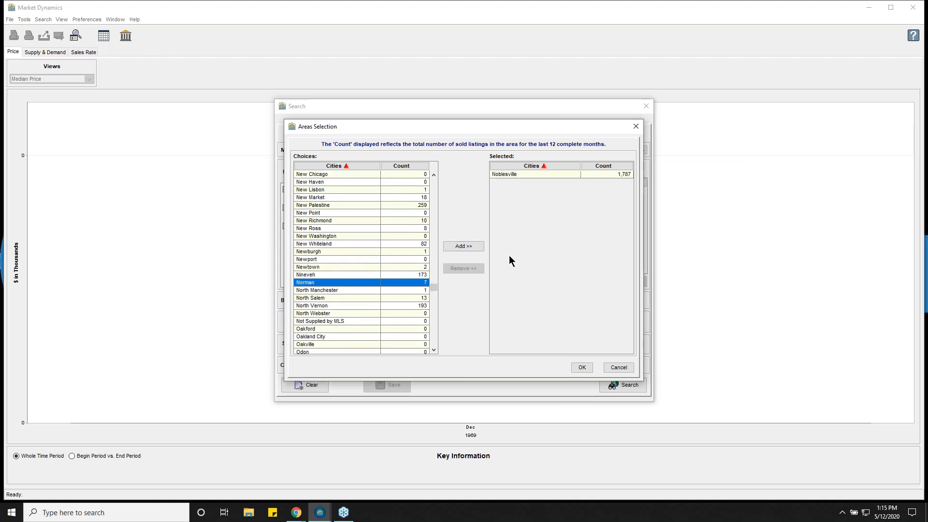
pyautogui.click(582, 367)
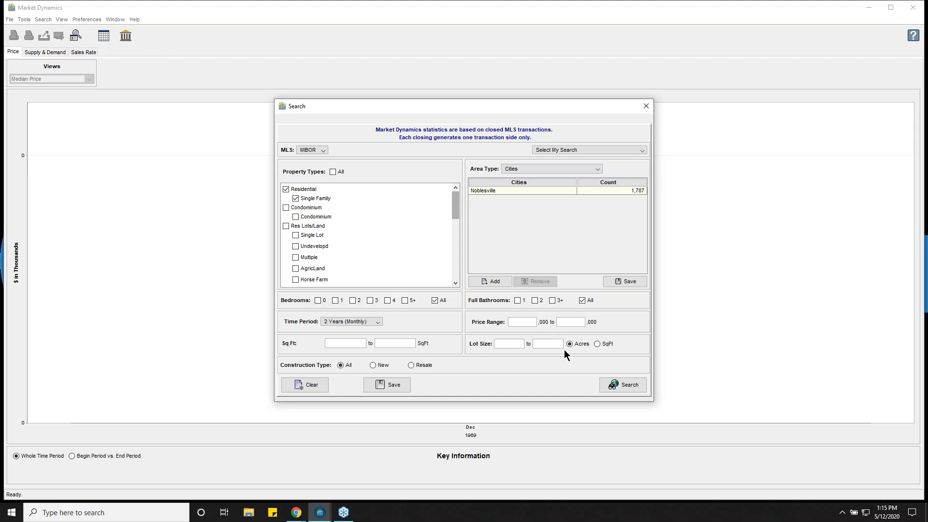
pyautogui.click(616, 386)
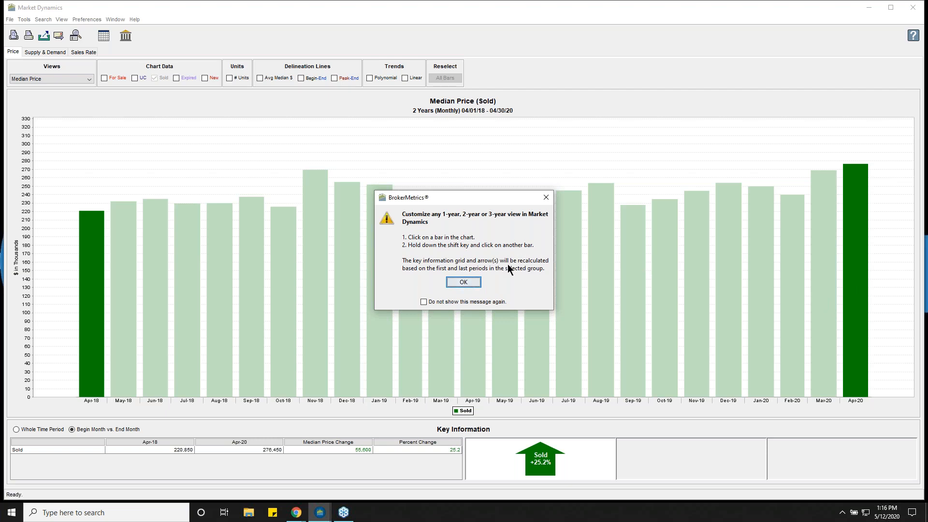
pyautogui.click(473, 283)
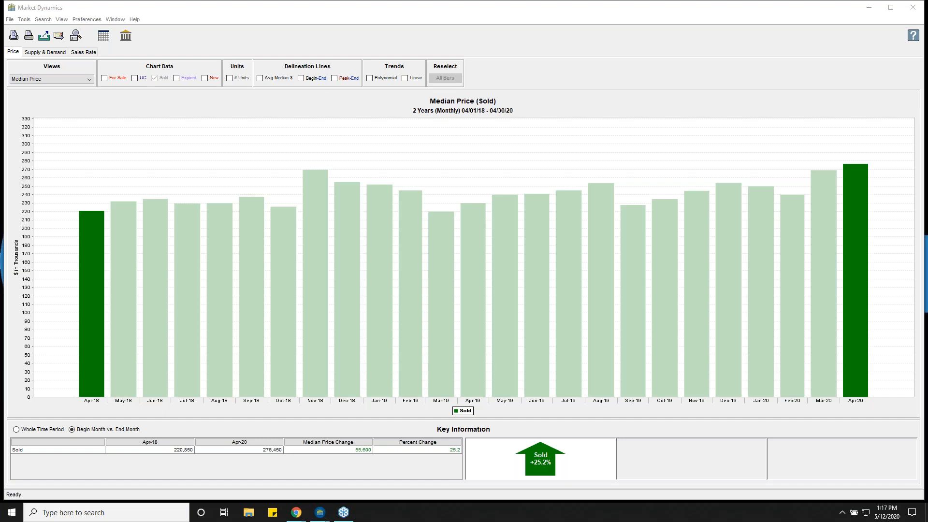
# - Limit the Median Price chart to Apr-19 through Apr-20 and base the key information on the whole time period
pyautogui.click(474, 282)
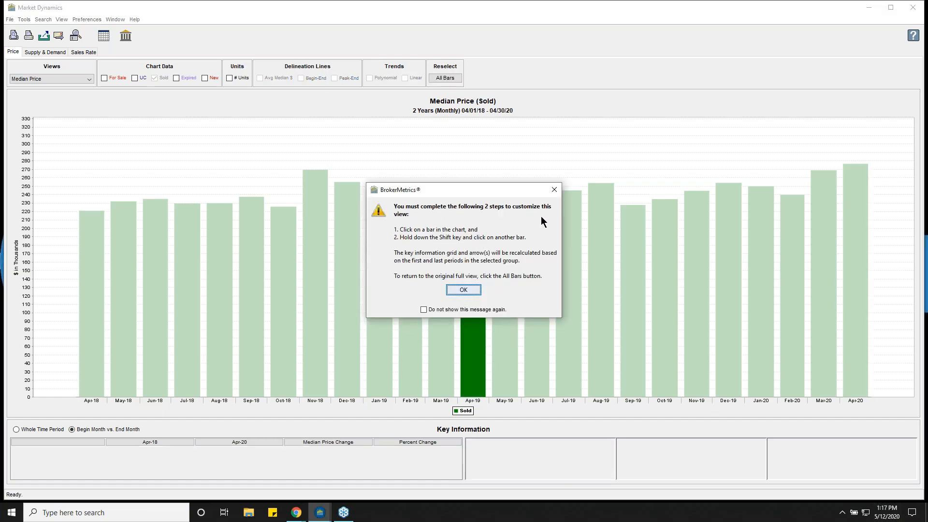
pyautogui.click(462, 289)
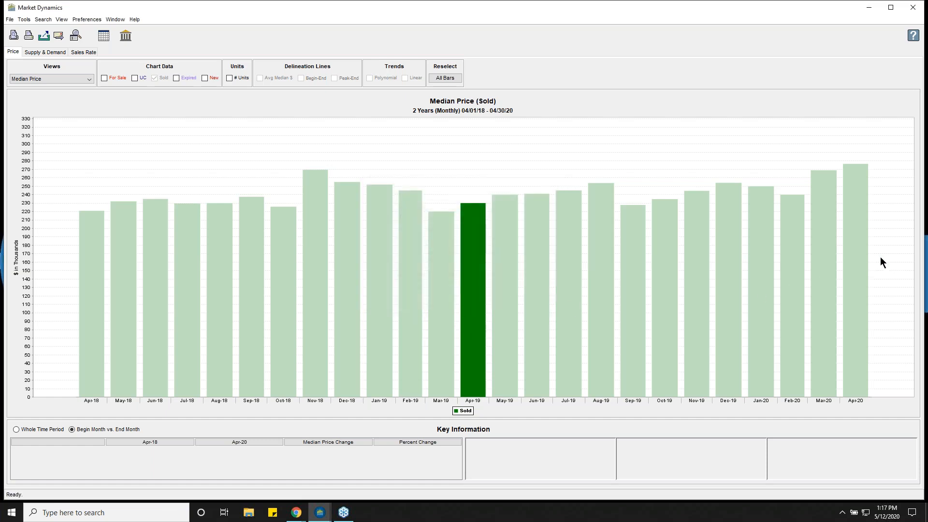
pyautogui.click(855, 267)
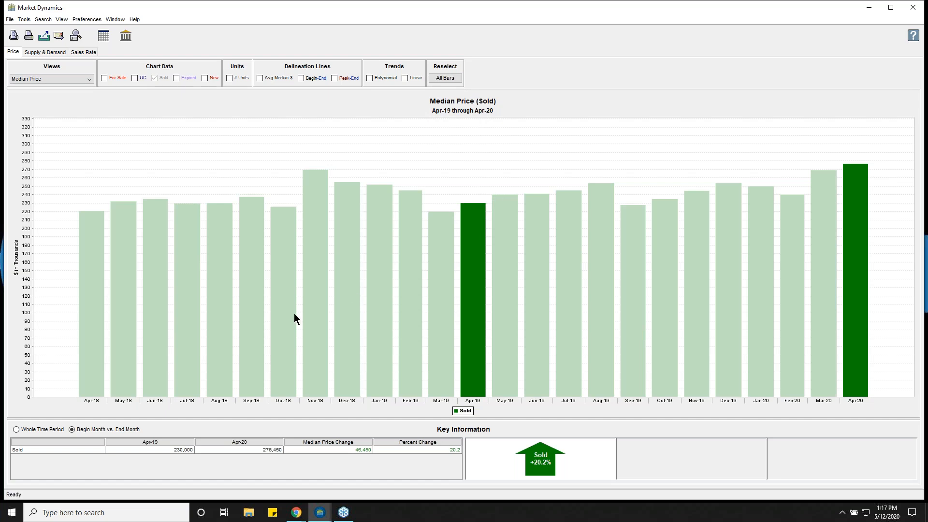
pyautogui.press('ctrl')
pyautogui.click(16, 429)
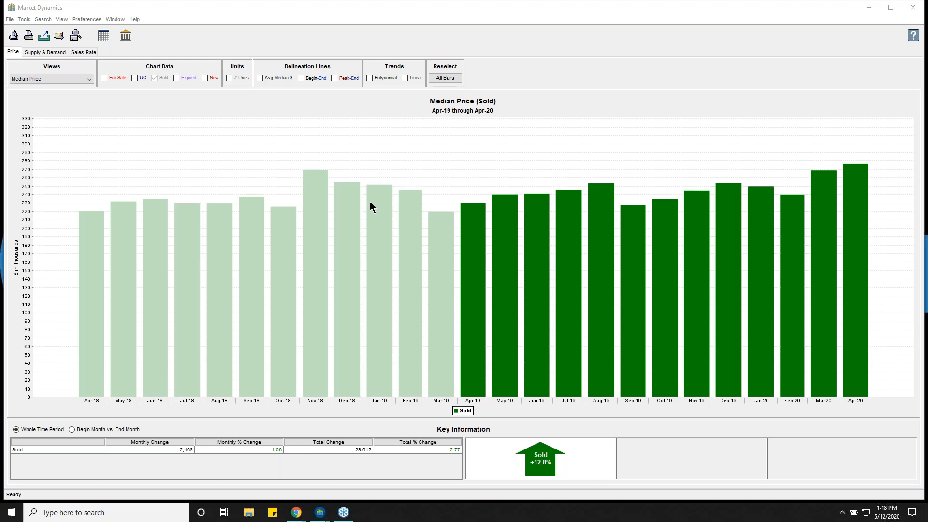
# - Chart median prices for For Sale, Under Contract and Expired listings without Sold, and inspect the monthly values from Apr-20 back to mid-2019
pyautogui.click(134, 77)
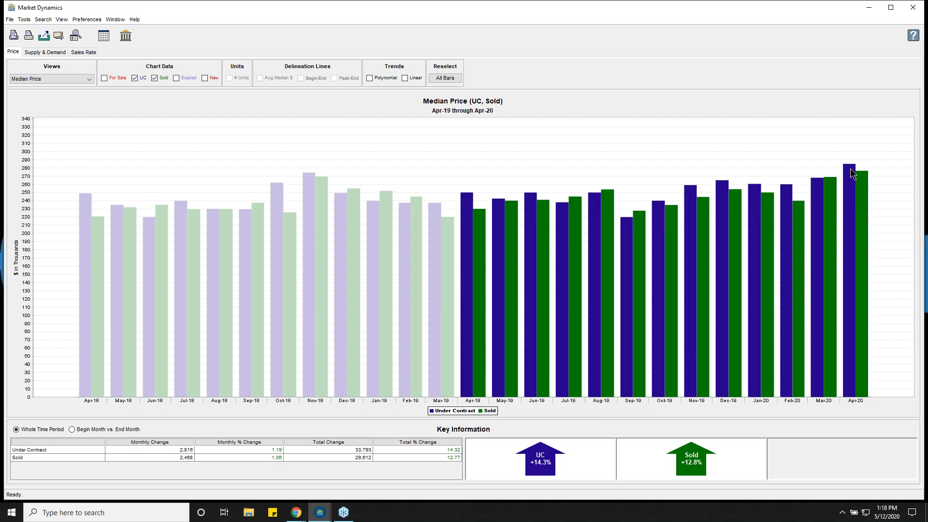
pyautogui.moveTo(851, 173)
pyautogui.click(155, 78)
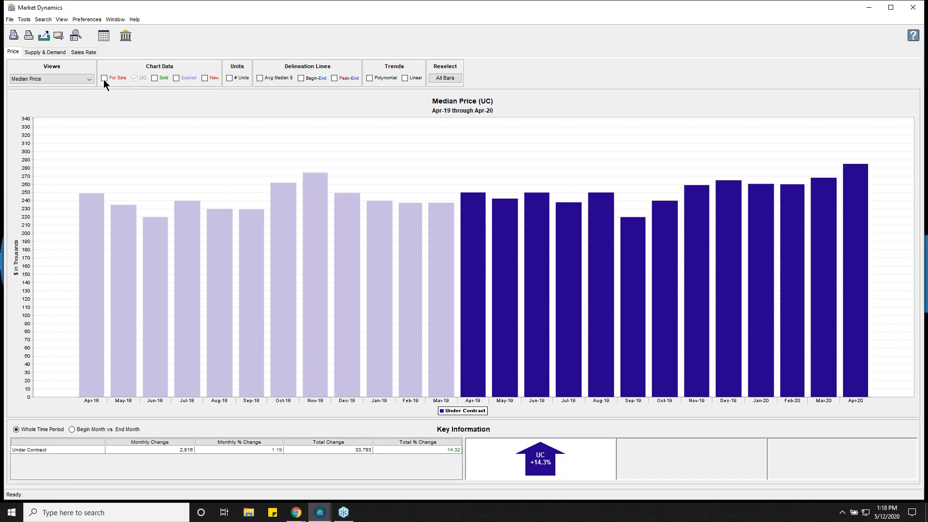
pyautogui.click(103, 78)
pyautogui.click(177, 78)
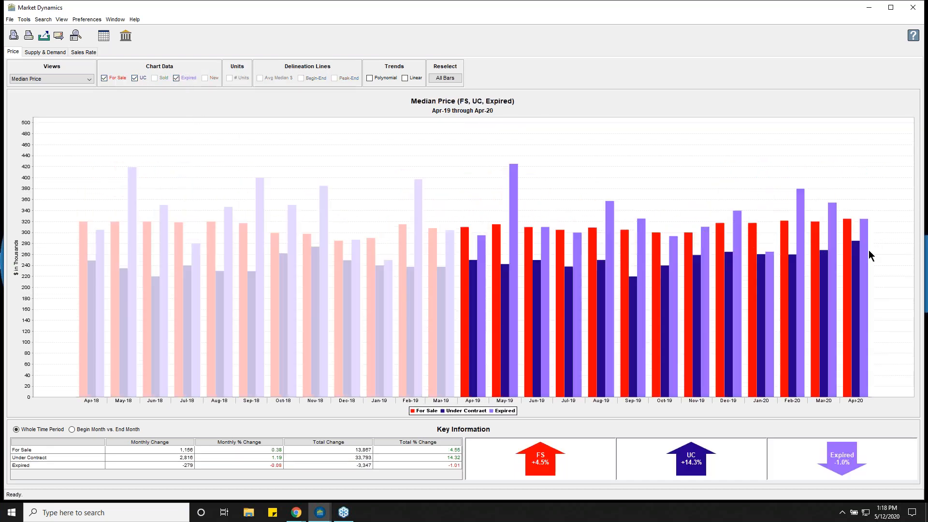
pyautogui.moveTo(857, 259)
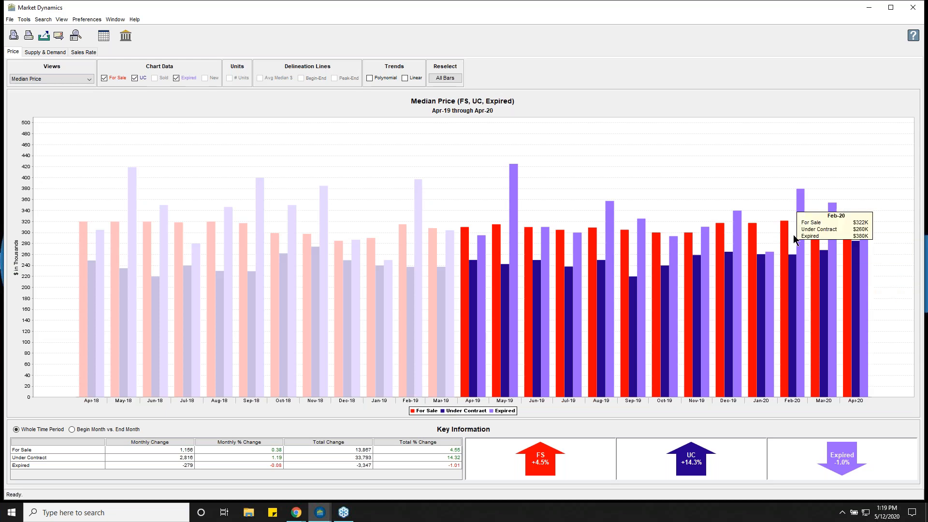
pyautogui.moveTo(801, 194)
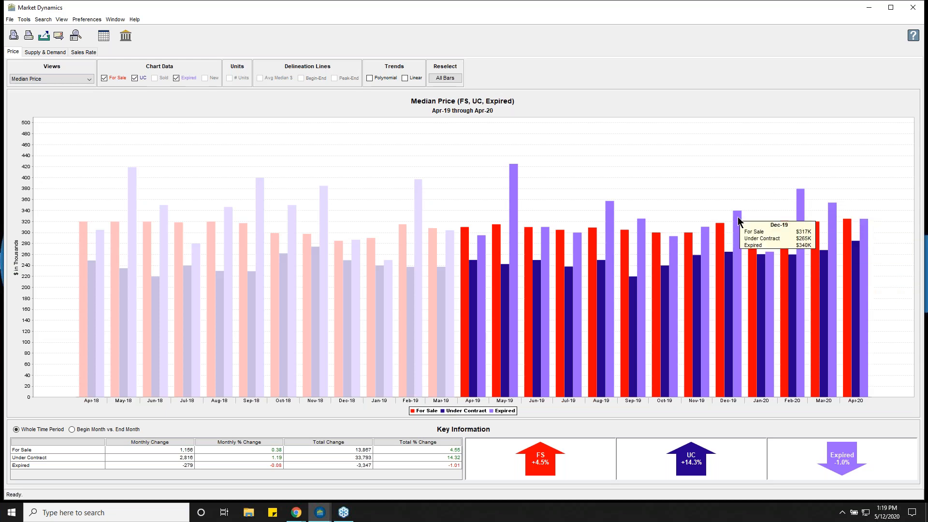
pyautogui.moveTo(728, 261)
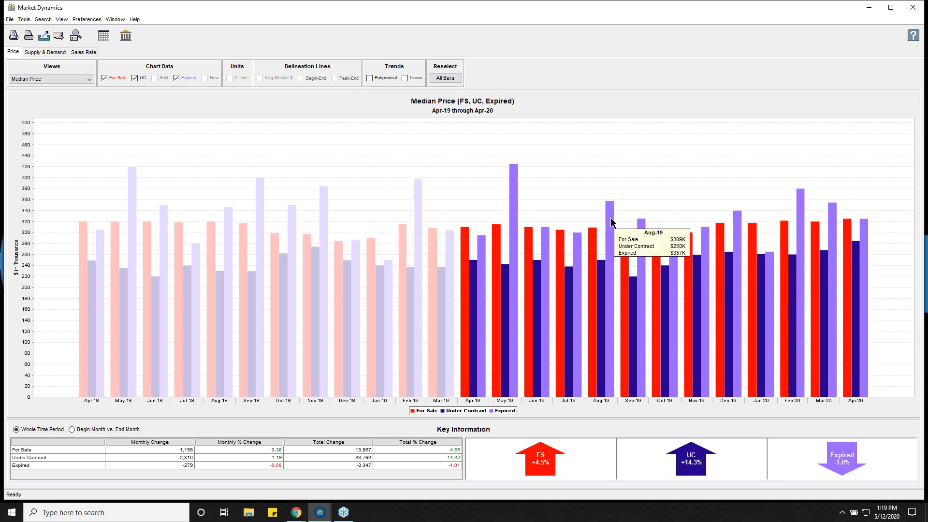
pyautogui.moveTo(579, 238)
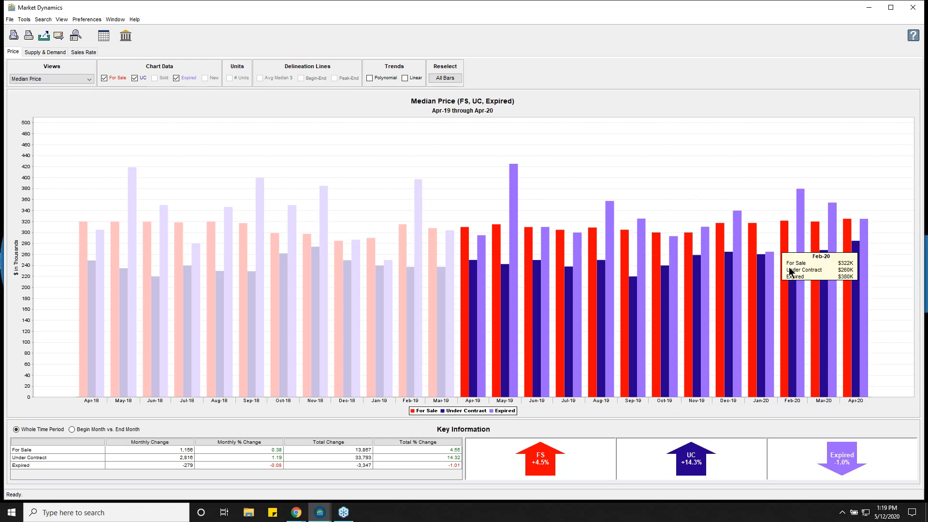
pyautogui.moveTo(758, 272)
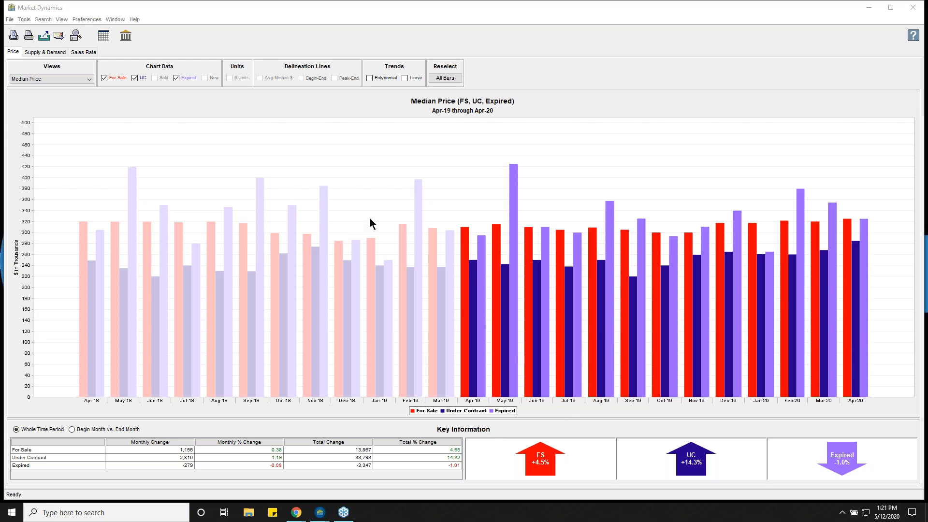
# - Show the Sold Average vs. Median Price view, inspect its monthly values, and check the data as a grid before returning to the chart
pyautogui.click(79, 82)
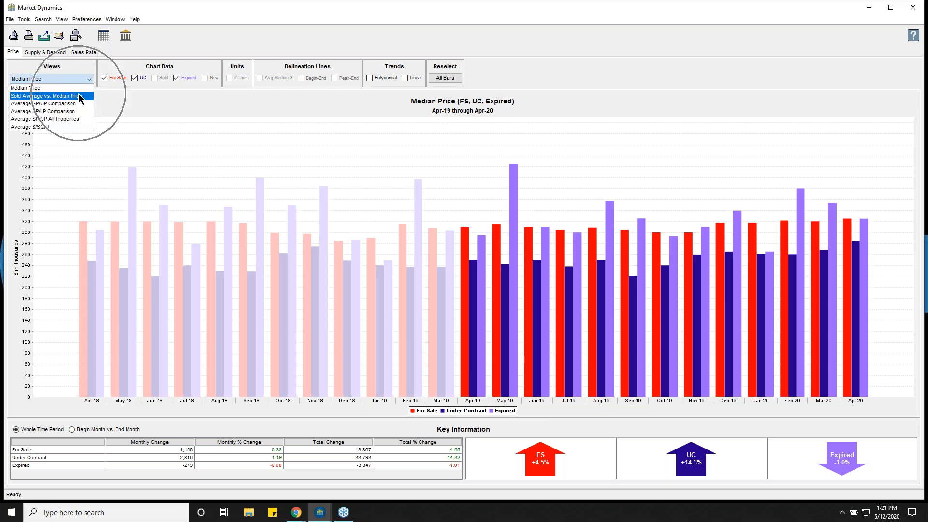
pyautogui.click(79, 96)
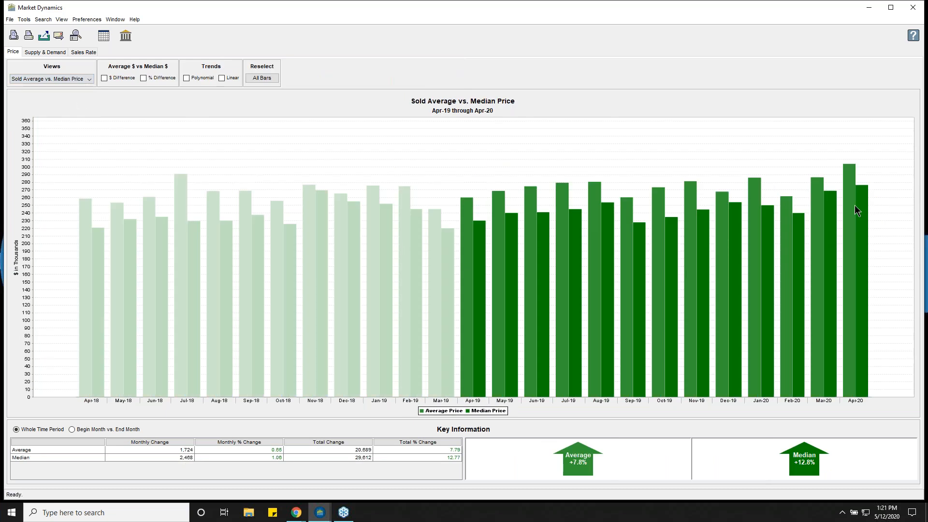
pyautogui.moveTo(854, 206)
pyautogui.moveTo(817, 217)
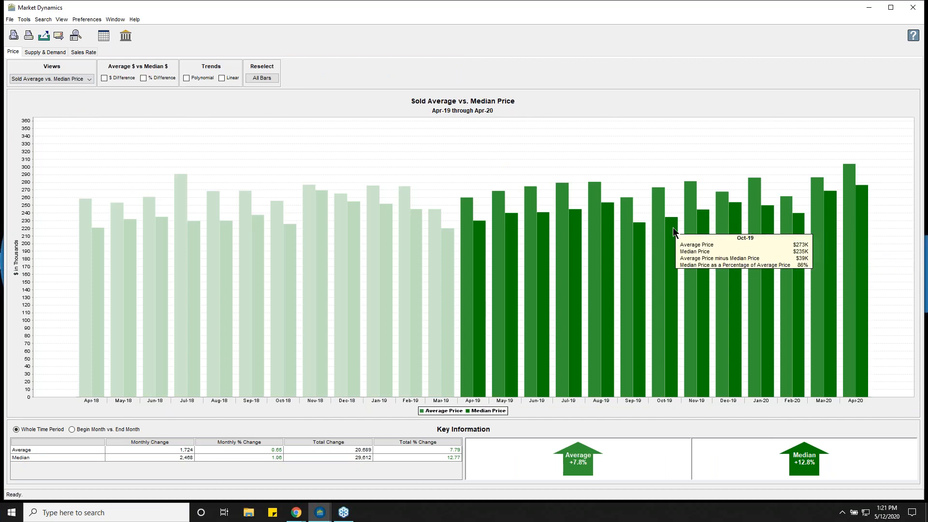
pyautogui.moveTo(625, 235)
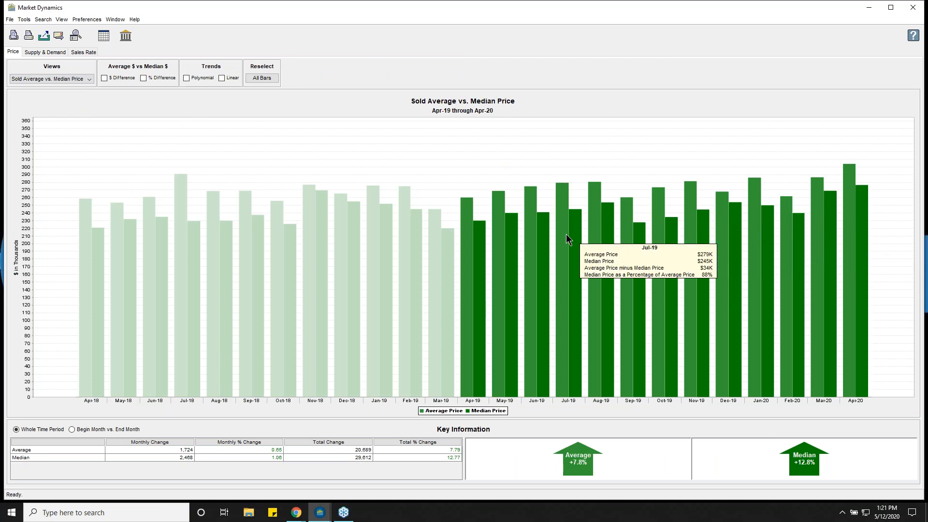
pyautogui.click(103, 39)
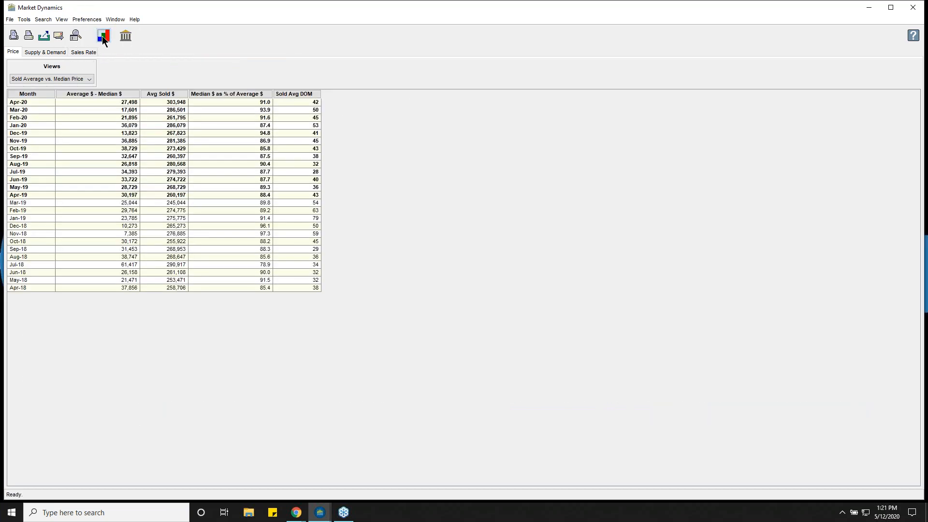
pyautogui.click(103, 38)
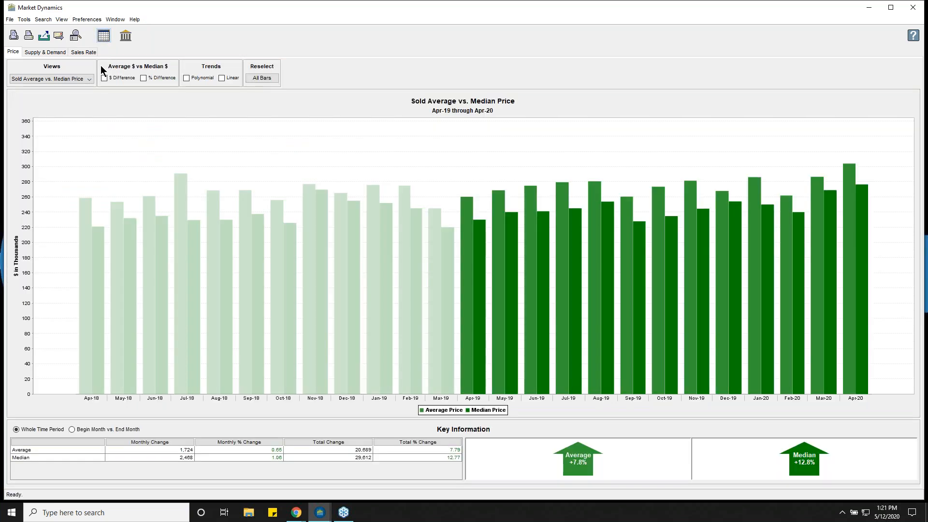
# - View the Average SP/OP Comparison chart, followed by the Average SP/LP Comparison chart
pyautogui.click(80, 77)
pyautogui.click(46, 102)
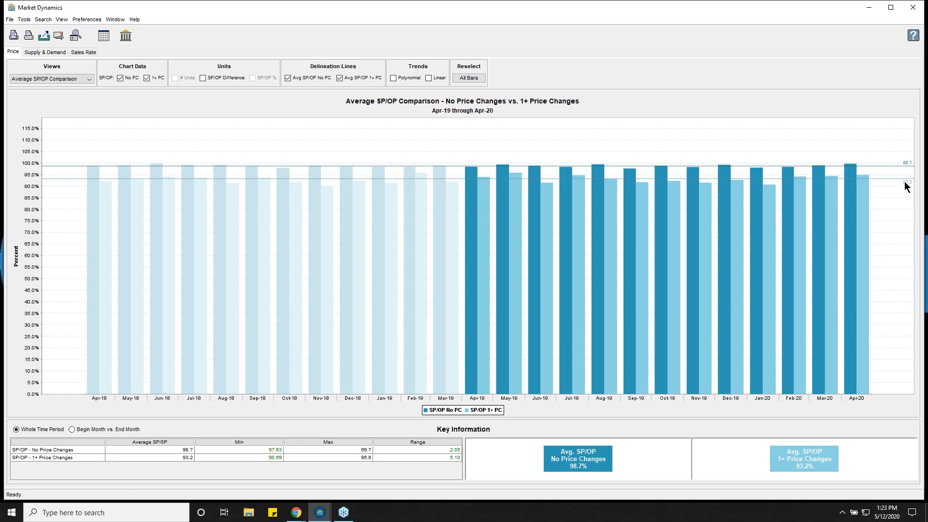
pyautogui.click(66, 78)
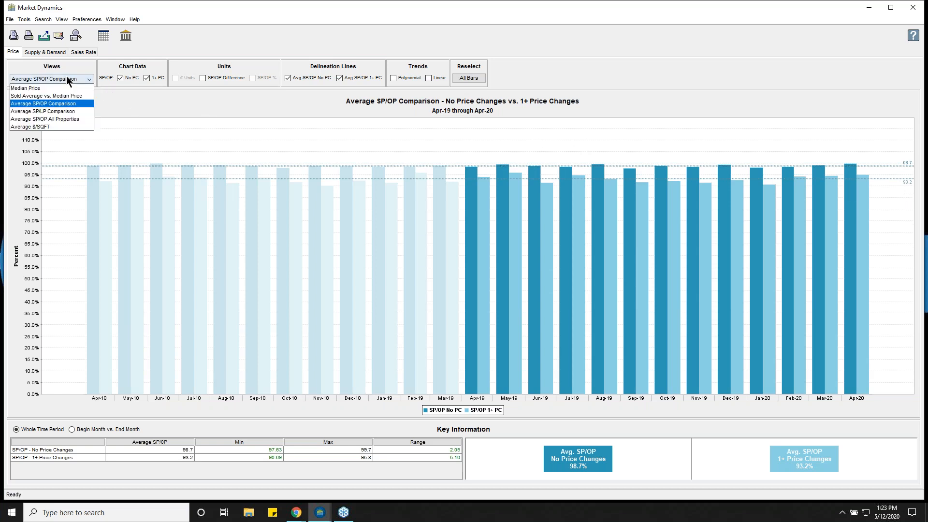
pyautogui.click(61, 111)
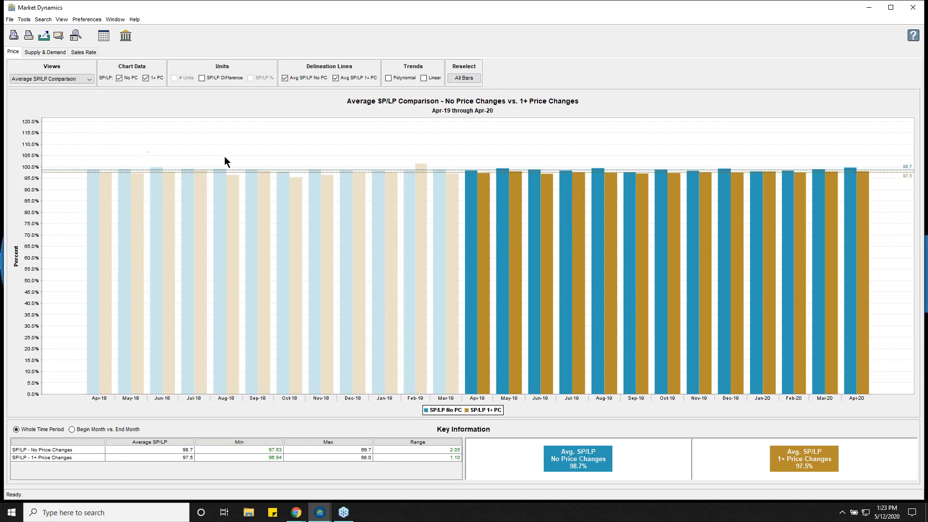
# - Display Average SP/OP All Properties and add the Avg SP/OP delineation line
pyautogui.click(44, 77)
pyautogui.click(51, 119)
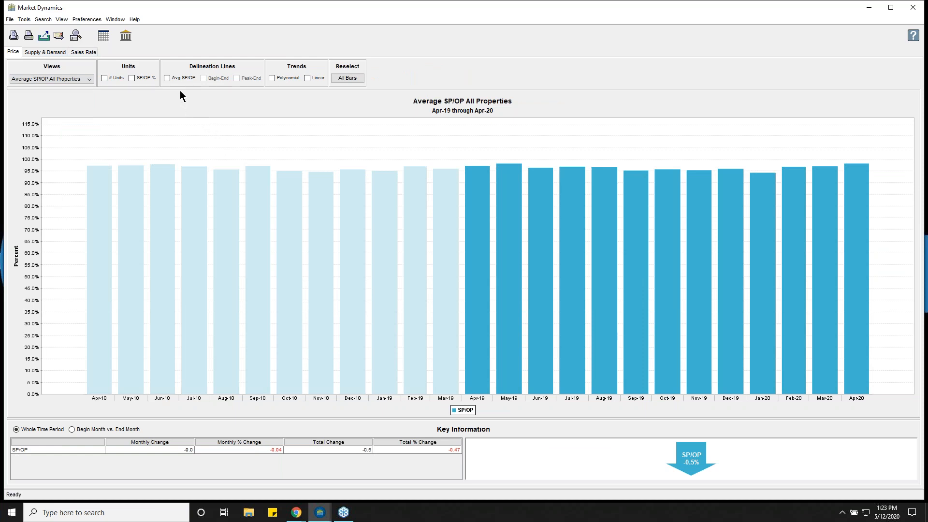
pyautogui.click(167, 78)
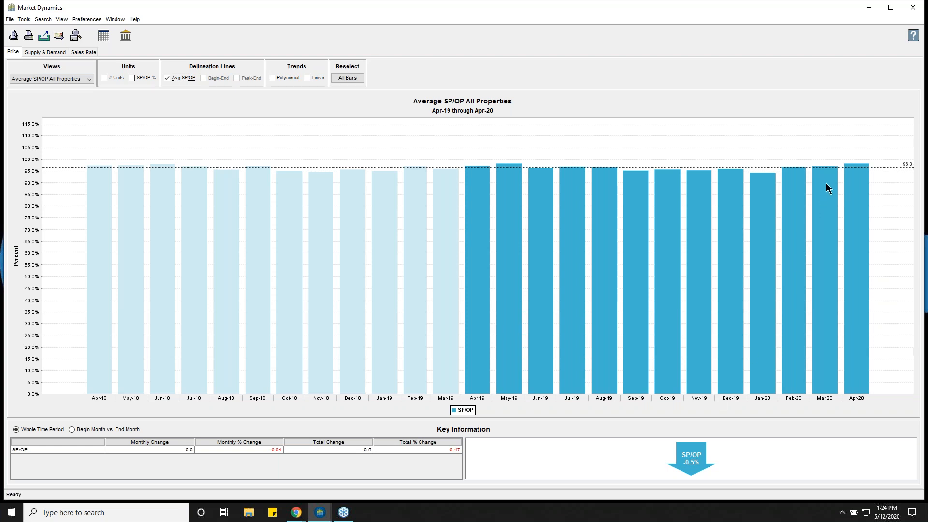
# - Show the Average $/SQFT view, compare Sold with Under Contract and For Sale, and return the chart to Sold only
pyautogui.click(77, 78)
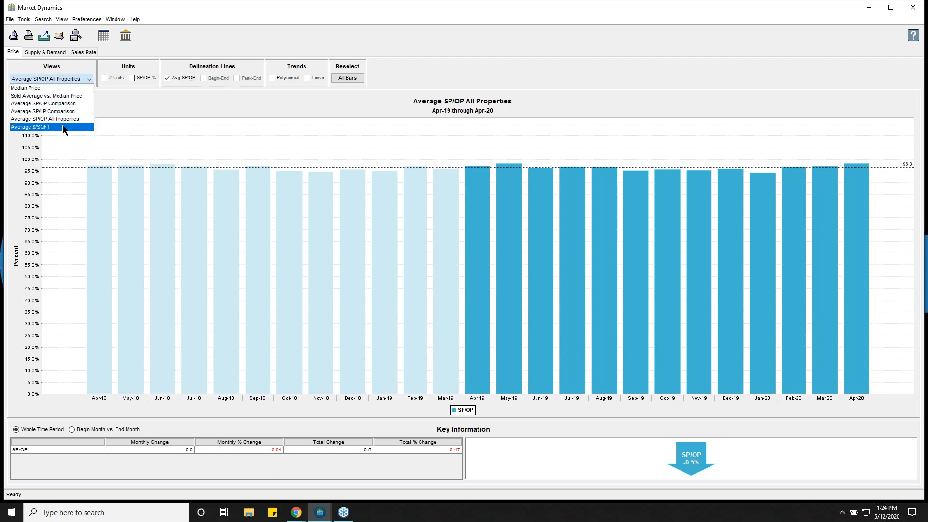
pyautogui.click(44, 126)
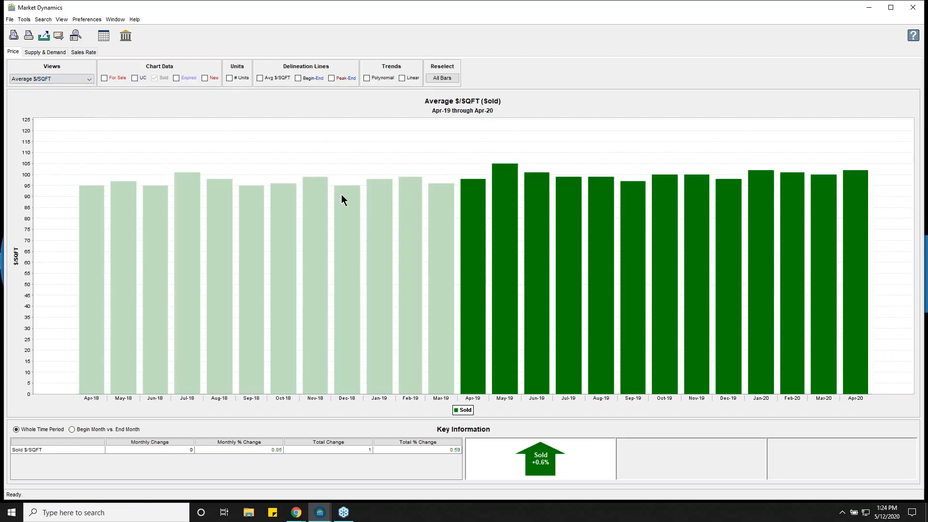
pyautogui.click(136, 79)
pyautogui.click(104, 77)
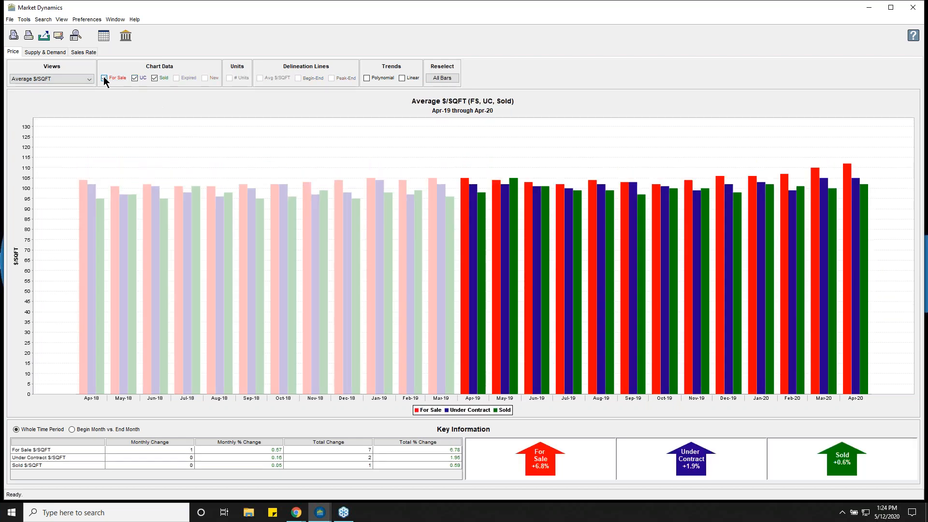
pyautogui.click(134, 77)
pyautogui.click(104, 78)
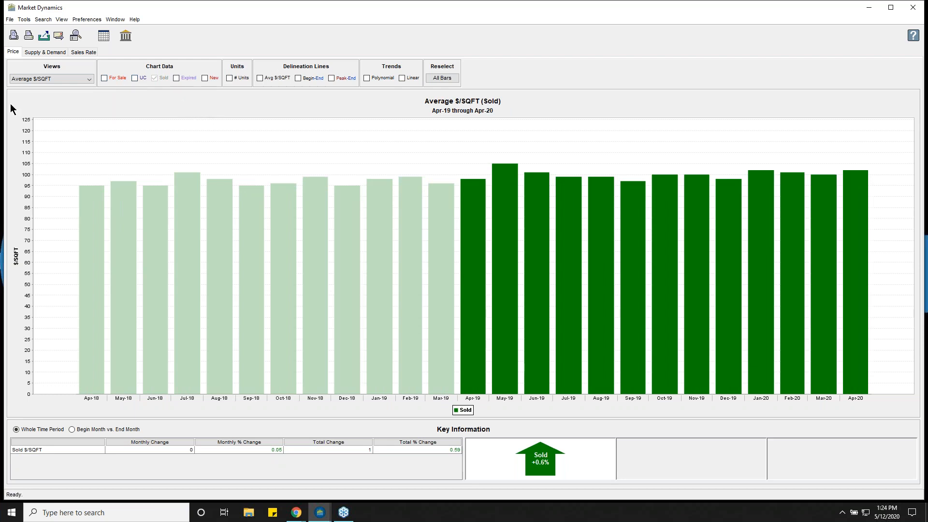
# - Open the Supply & Demand unit chart and replace the Sold series with Expired
pyautogui.click(29, 54)
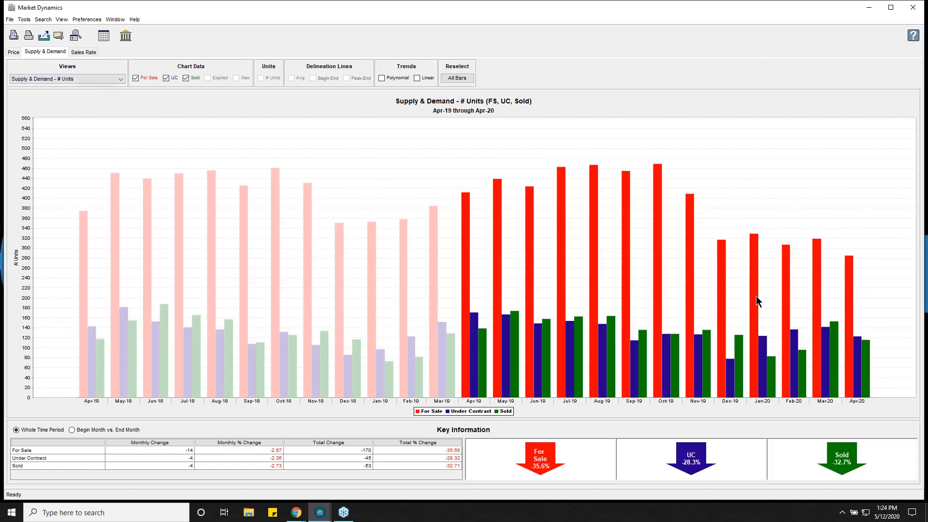
pyautogui.moveTo(756, 297)
pyautogui.click(186, 78)
pyautogui.click(208, 77)
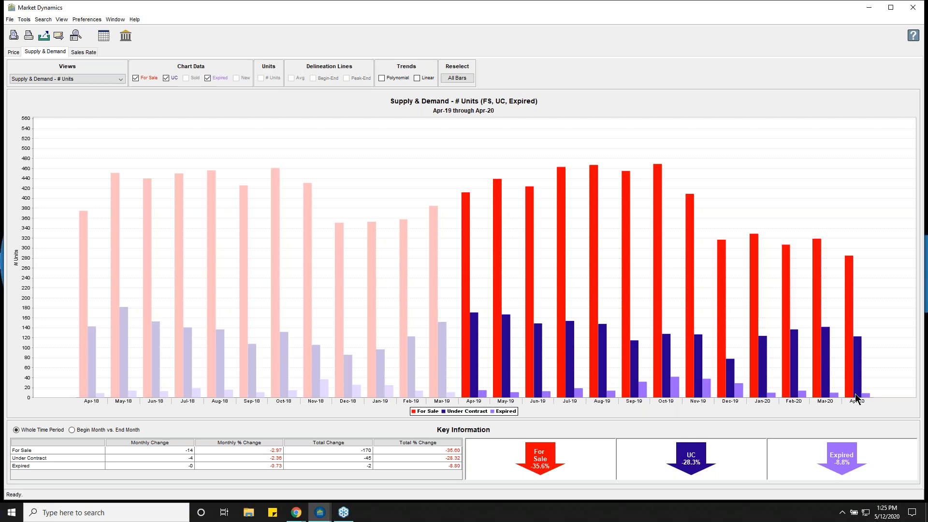
# - Reduce the supply and demand chart to Under Contract versus New listings, and inspect the April values
pyautogui.click(208, 77)
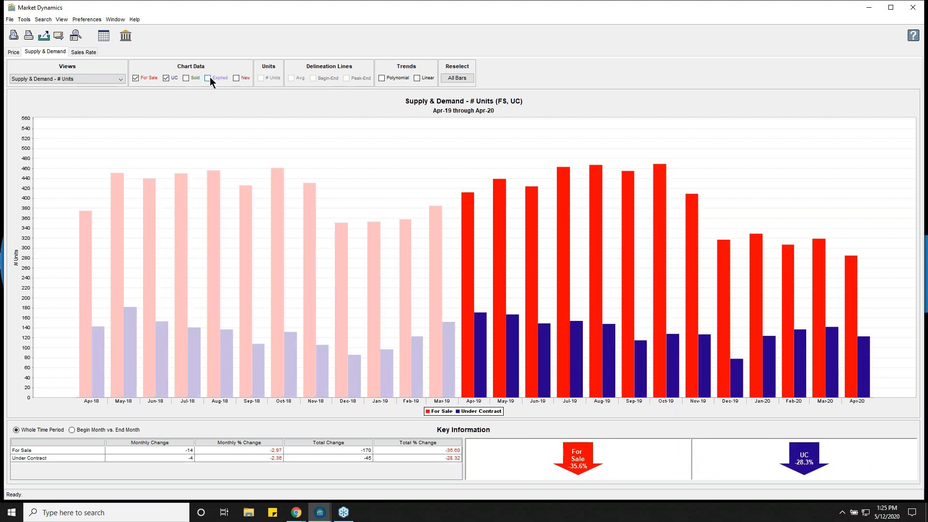
pyautogui.click(236, 78)
pyautogui.click(135, 78)
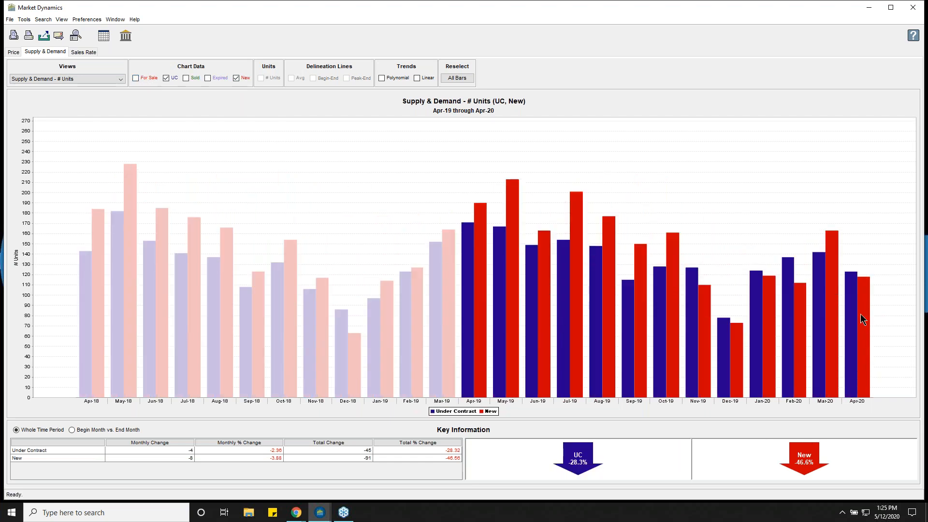
pyautogui.moveTo(473, 277)
pyautogui.moveTo(85, 312)
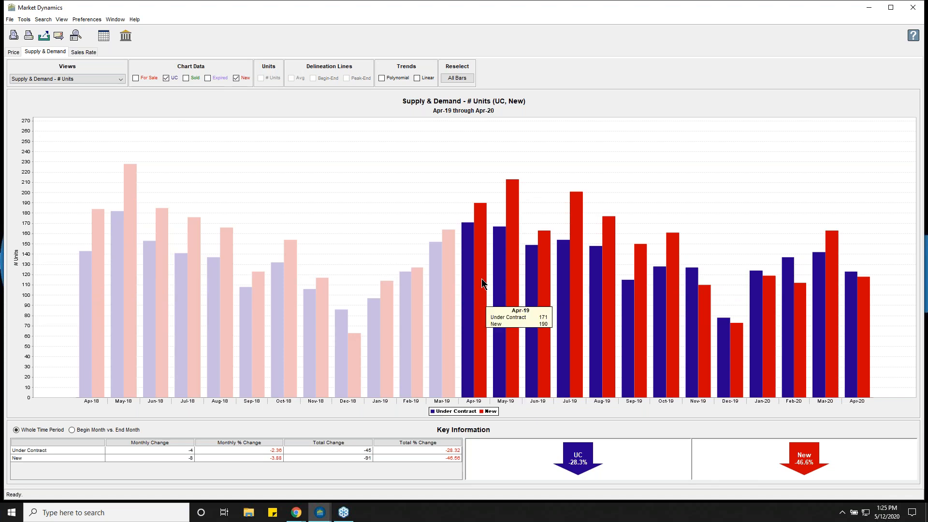
# - Replace the Under Contract series with Sold so the unit chart compares Sold against New listings
pyautogui.moveTo(858, 357)
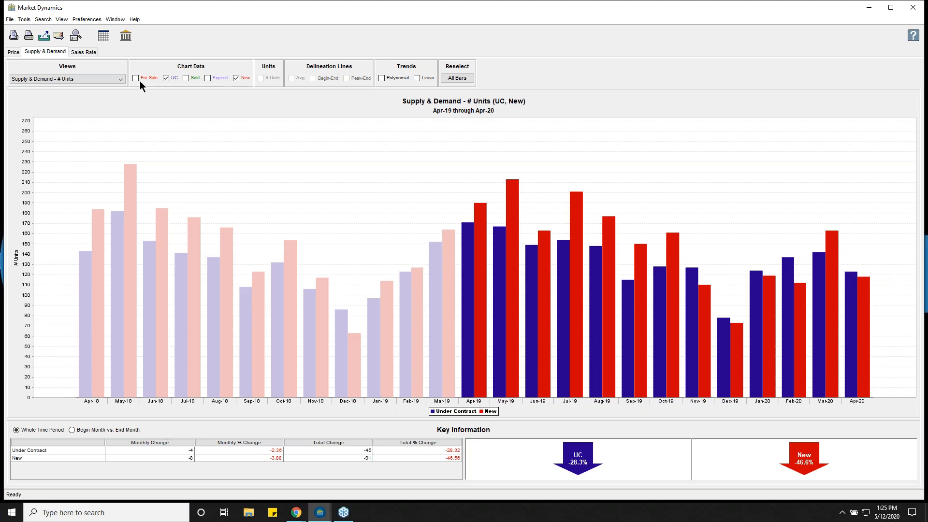
pyautogui.click(186, 78)
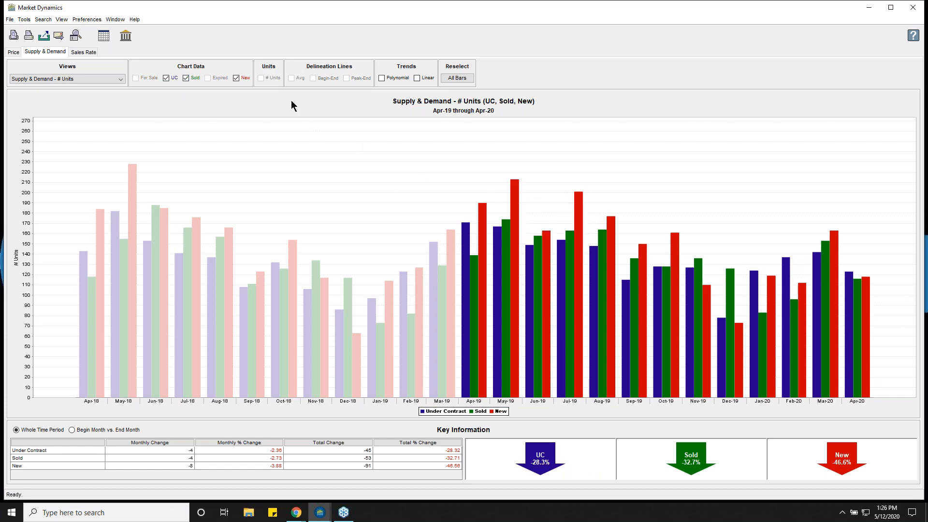
pyautogui.click(166, 78)
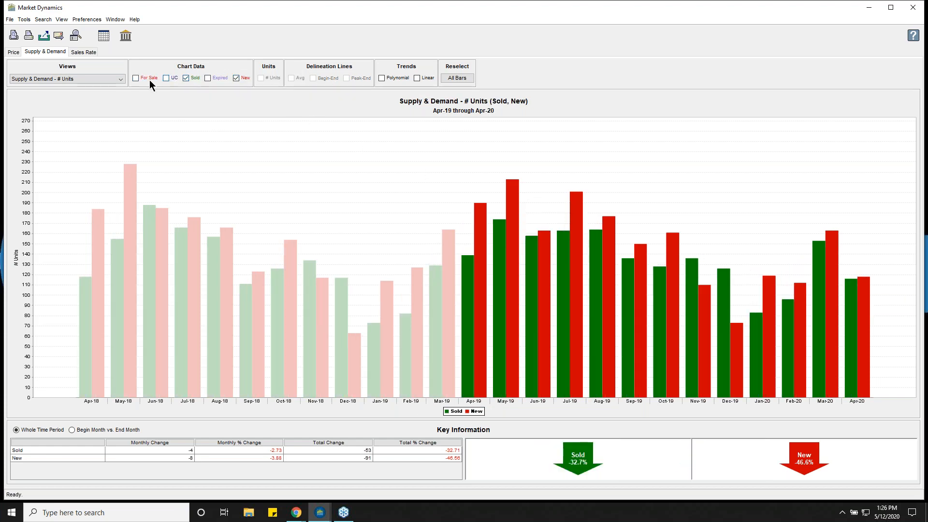
# - Replace the New series with For Sale, add Under Contract beside Sold, and inspect the Apr-20 values
pyautogui.click(136, 77)
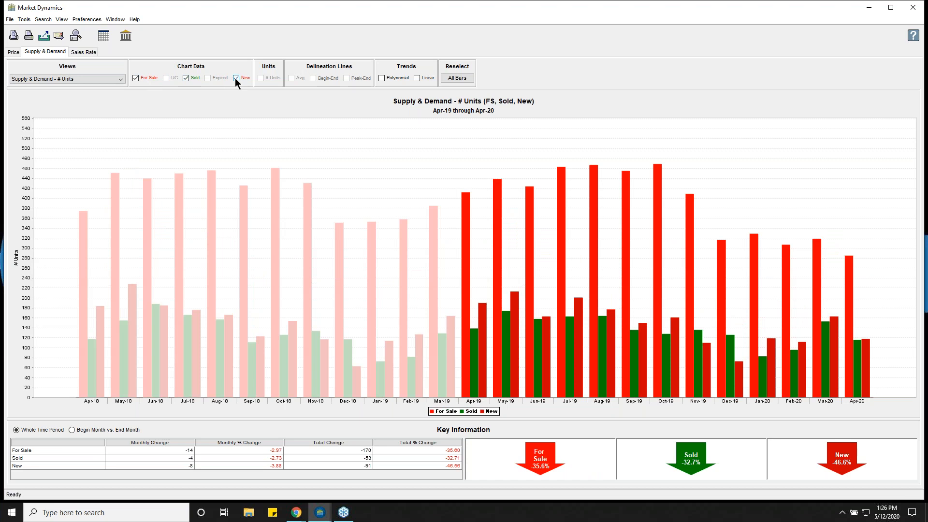
pyautogui.click(235, 77)
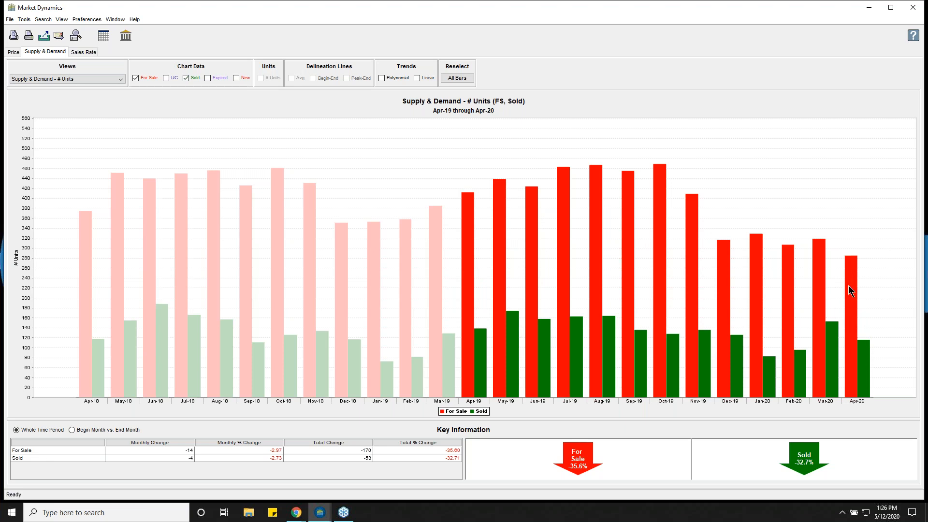
pyautogui.click(166, 77)
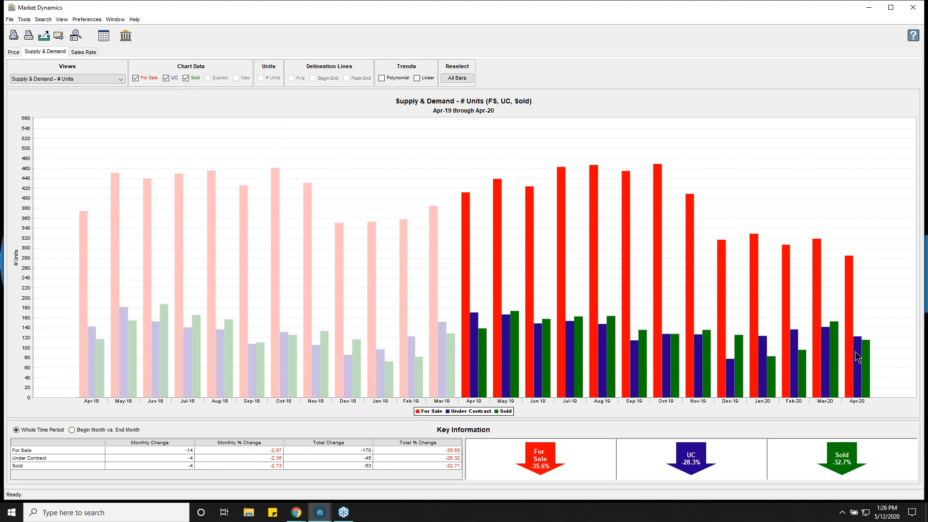
pyautogui.moveTo(863, 351)
# - Show the For Sale vs. For Sale Last Day of the Month view and compare the Apr-20 values with Apr-19
pyautogui.click(119, 80)
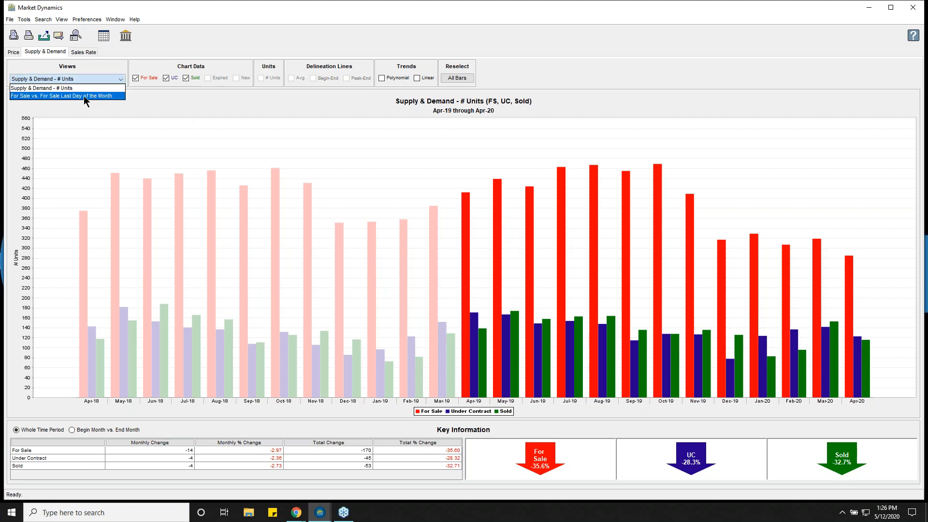
pyautogui.click(66, 97)
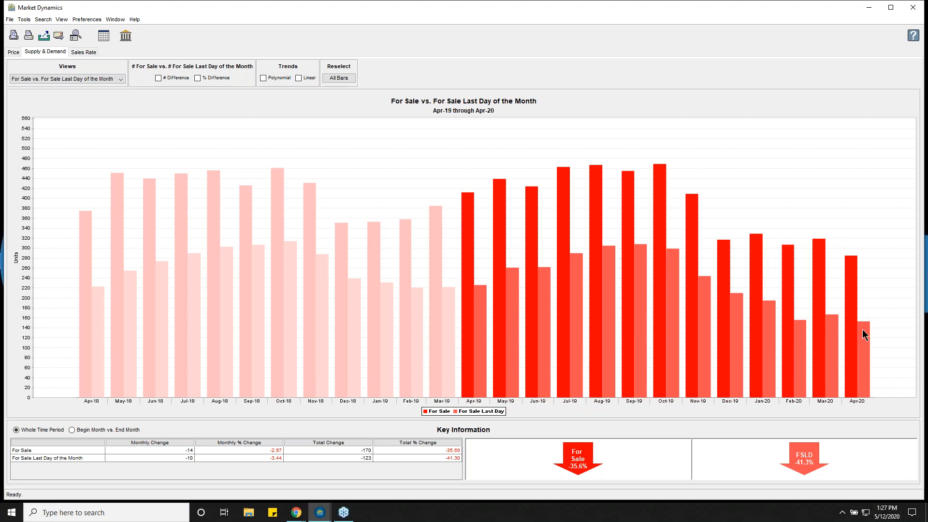
pyautogui.moveTo(863, 330)
pyautogui.moveTo(474, 311)
# - Open the Sales Rate charts at Months Supply of Inventory and inspect the monthly MSI-UC values from Apr-19 to Apr-20
pyautogui.click(87, 52)
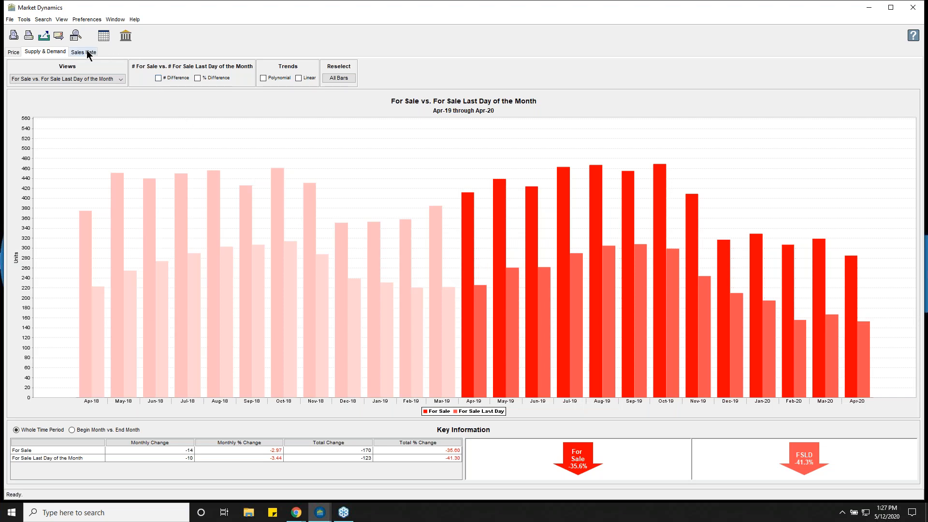
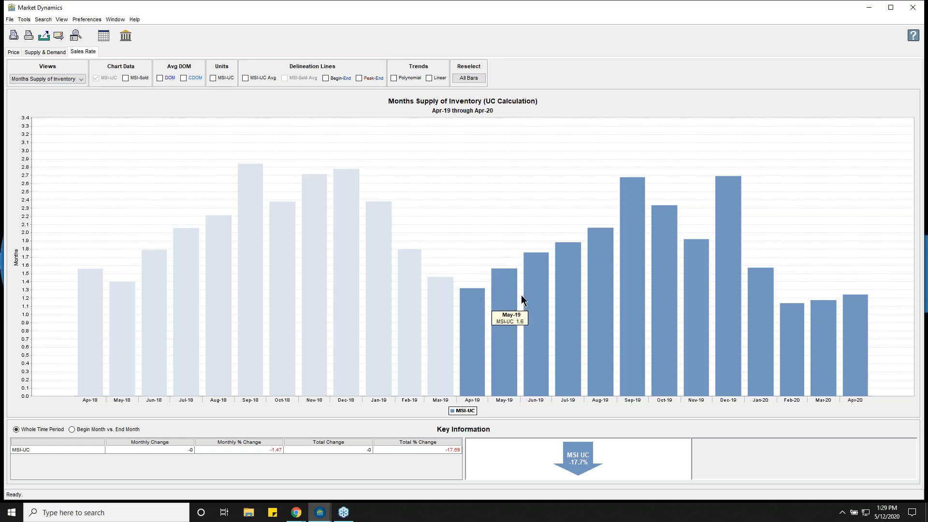
pyautogui.moveTo(598, 259)
pyautogui.moveTo(630, 230)
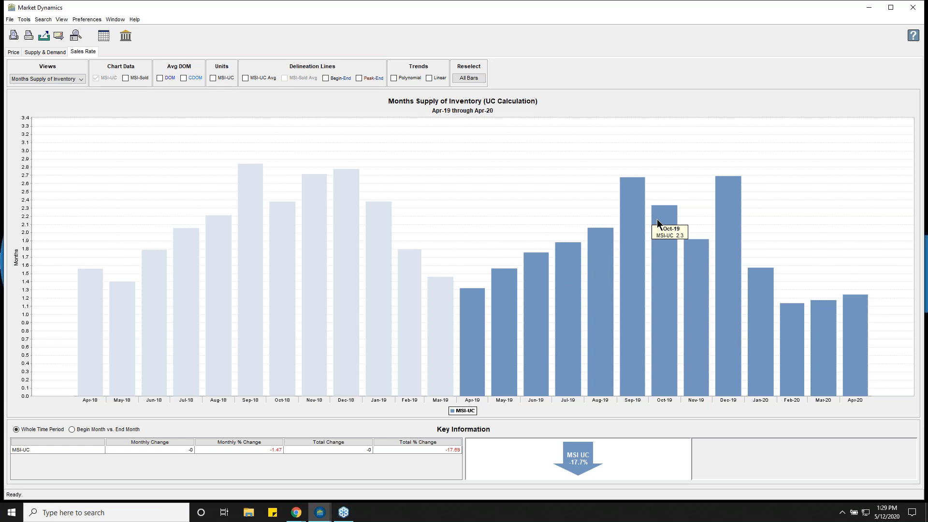
pyautogui.moveTo(640, 208)
pyautogui.moveTo(820, 330)
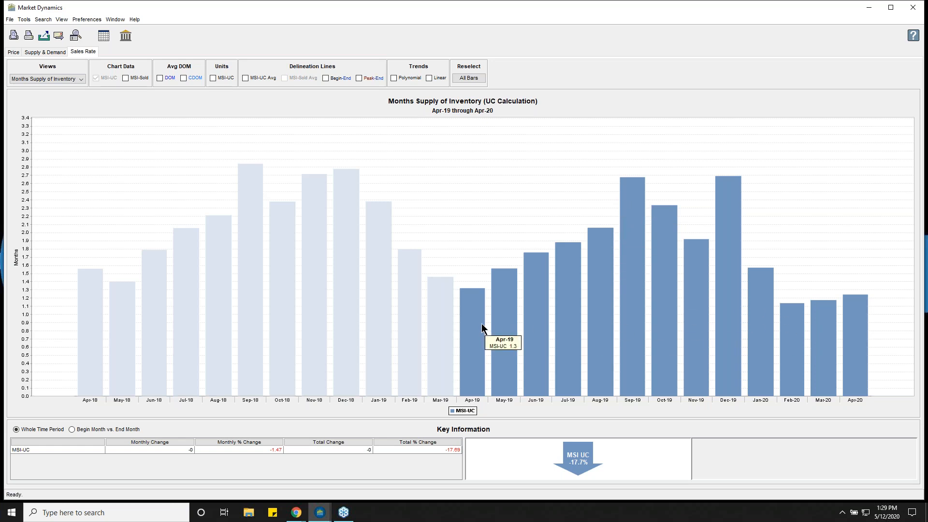
# - Switch to the Average DOM-CDOM view and compare the Apr-20 values with Apr-19
pyautogui.click(71, 81)
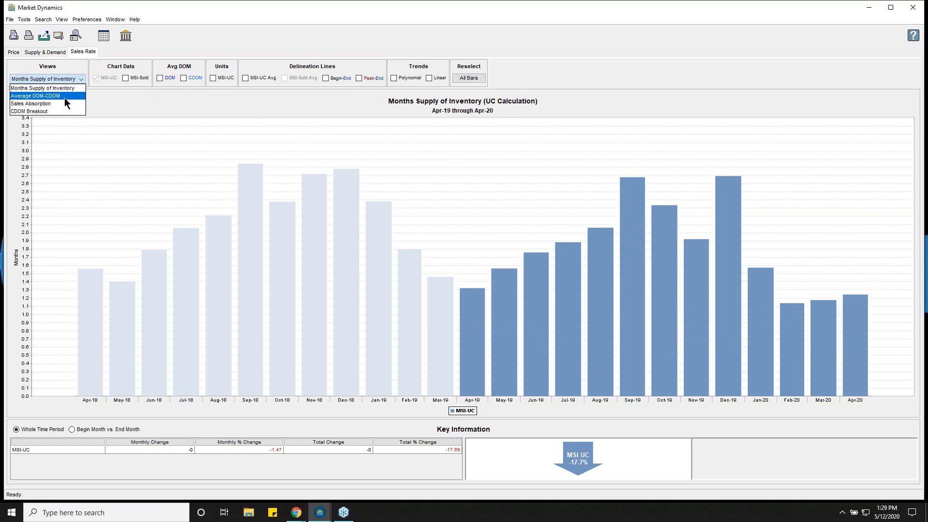
pyautogui.click(66, 96)
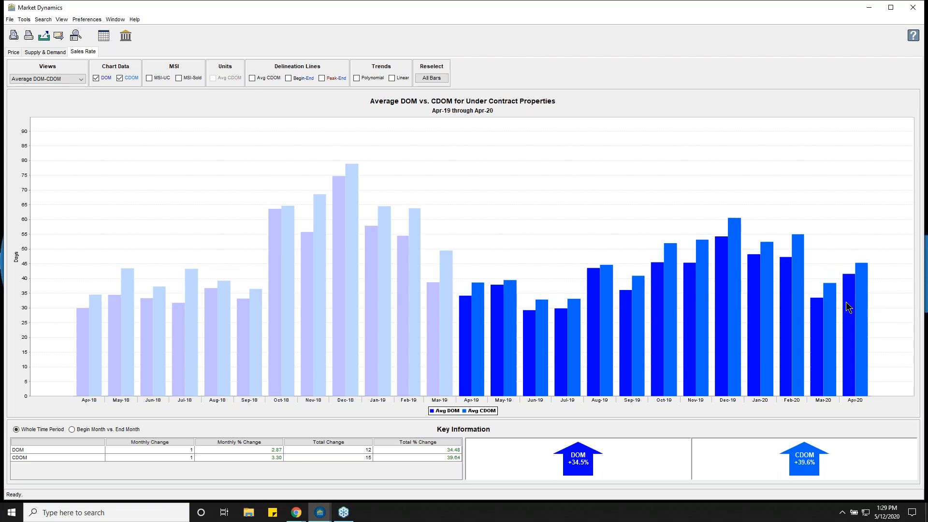
pyautogui.moveTo(845, 303)
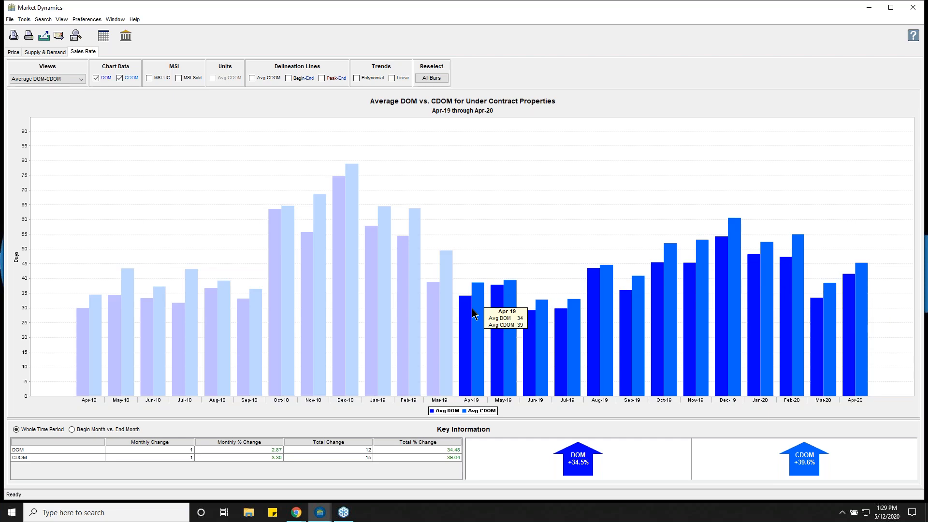
# - Switch to the Sales Absorption view and inspect the under contract and sold percentages for Mar-20 and Apr-20
pyautogui.click(65, 79)
pyautogui.click(65, 103)
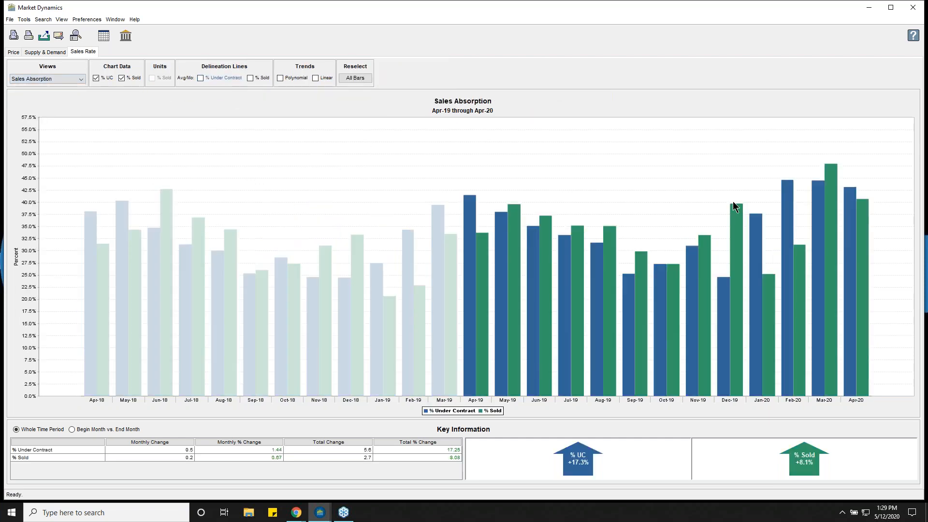
pyautogui.moveTo(853, 230)
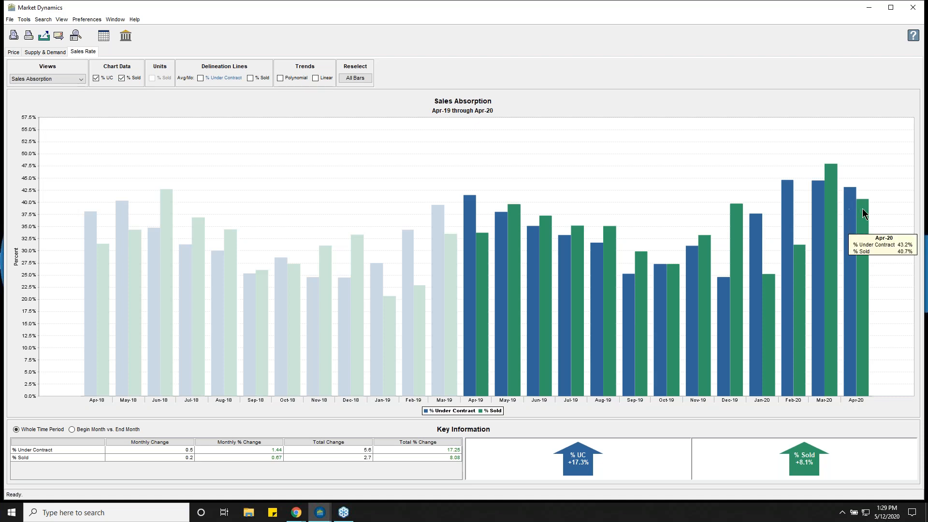
pyautogui.moveTo(823, 194)
pyautogui.moveTo(854, 208)
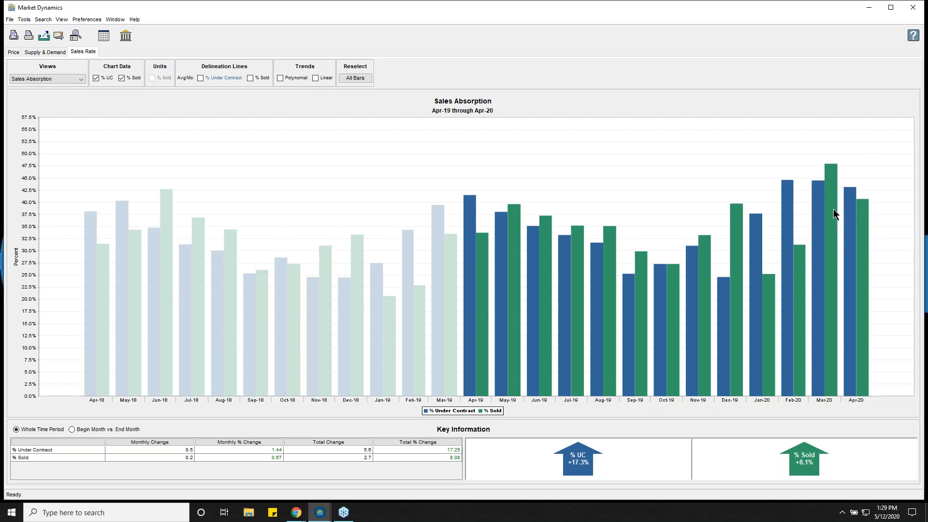
# - Show the CDOM Breakout view for Under Contract properties and inspect the Apr-20 bar
pyautogui.click(65, 79)
pyautogui.click(57, 107)
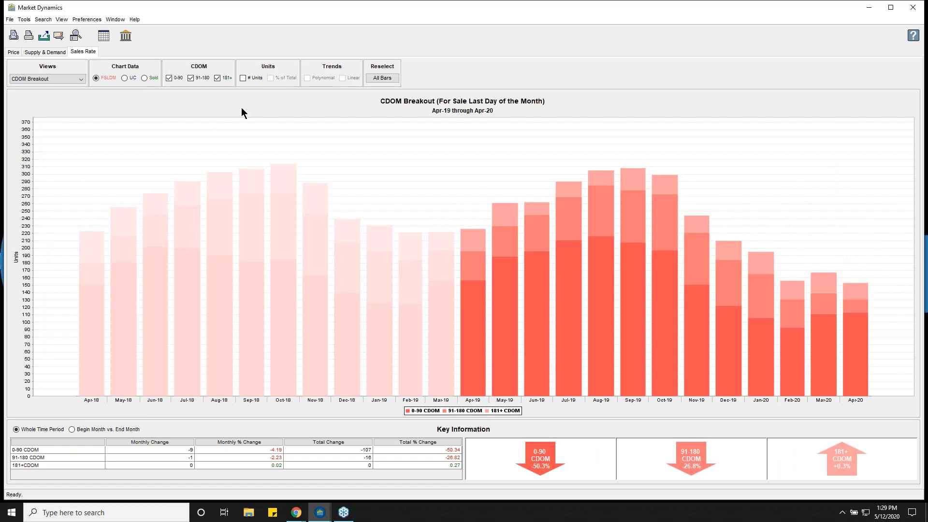
pyautogui.click(126, 78)
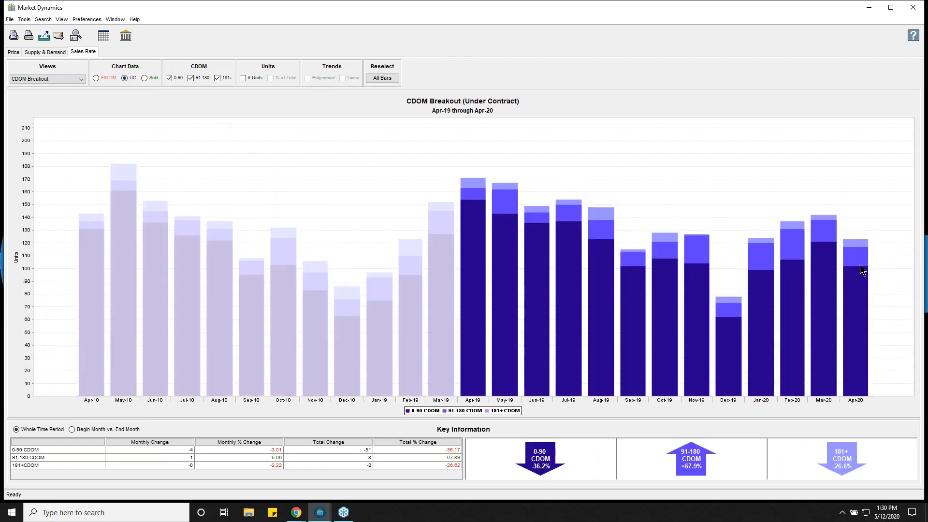
pyautogui.moveTo(860, 269)
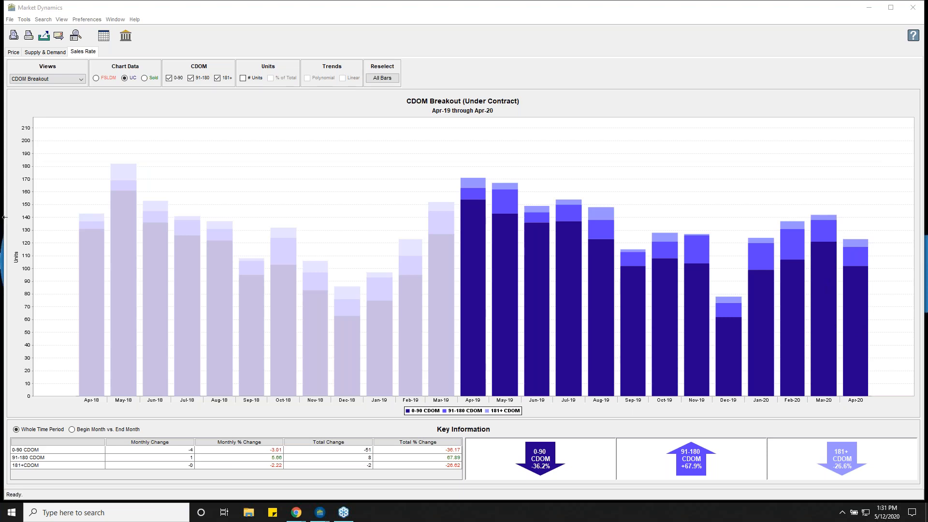
# - Rerun the Noblesville single-family search with the time period set to 6 Months (Weekly)
pyautogui.click(75, 38)
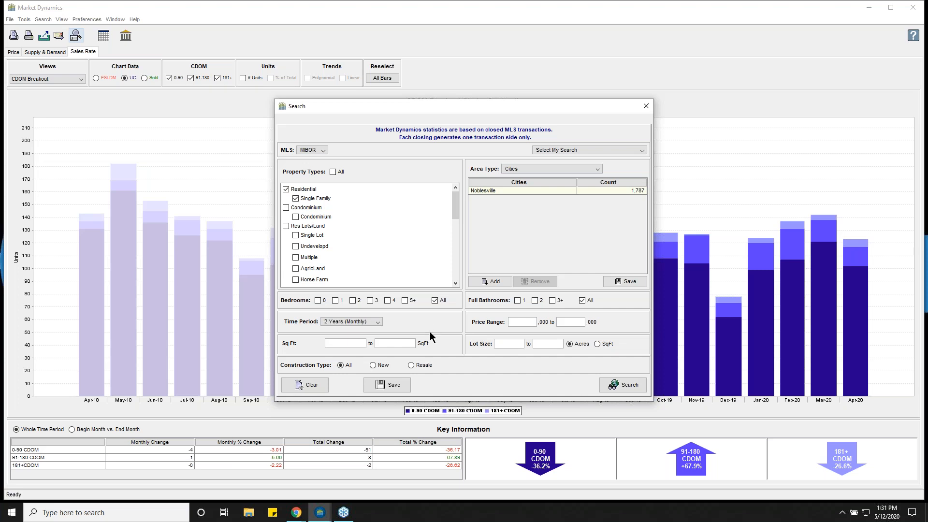
pyautogui.click(367, 321)
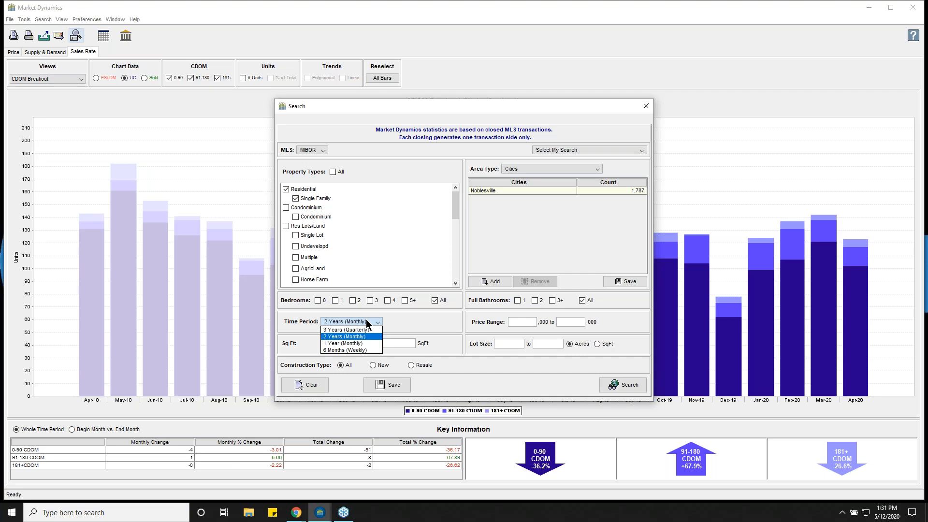
pyautogui.click(366, 350)
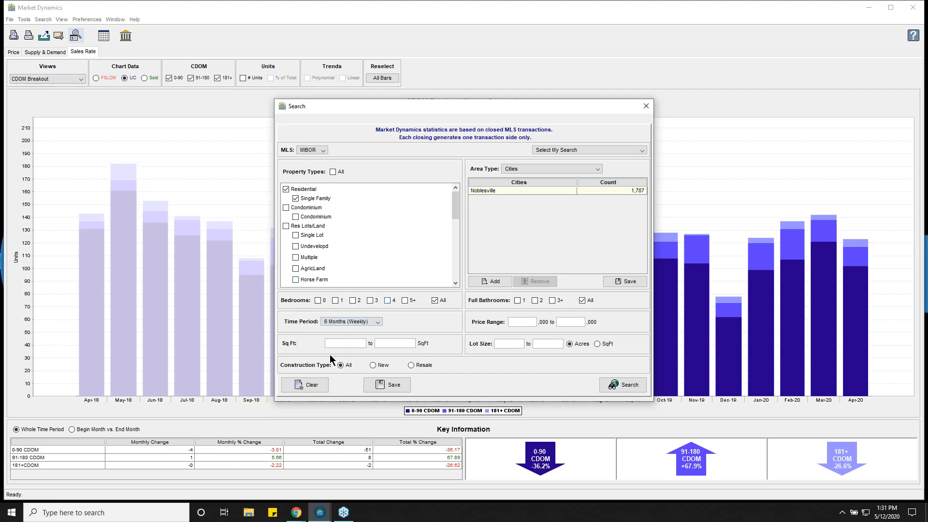
pyautogui.click(630, 384)
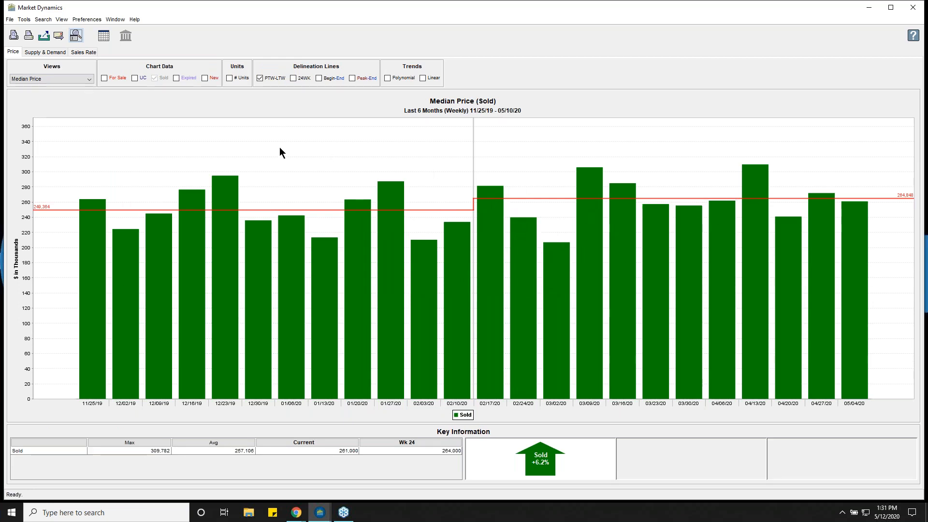
# - Open the weekly Supply & Demand unit chart and replace Sold with the Under Contract and New series
pyautogui.click(45, 52)
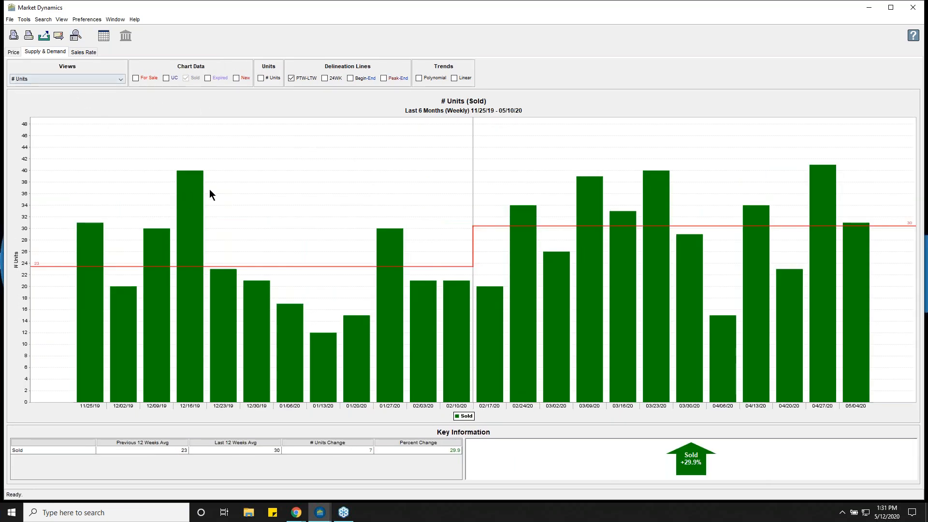
pyautogui.click(165, 78)
pyautogui.click(189, 78)
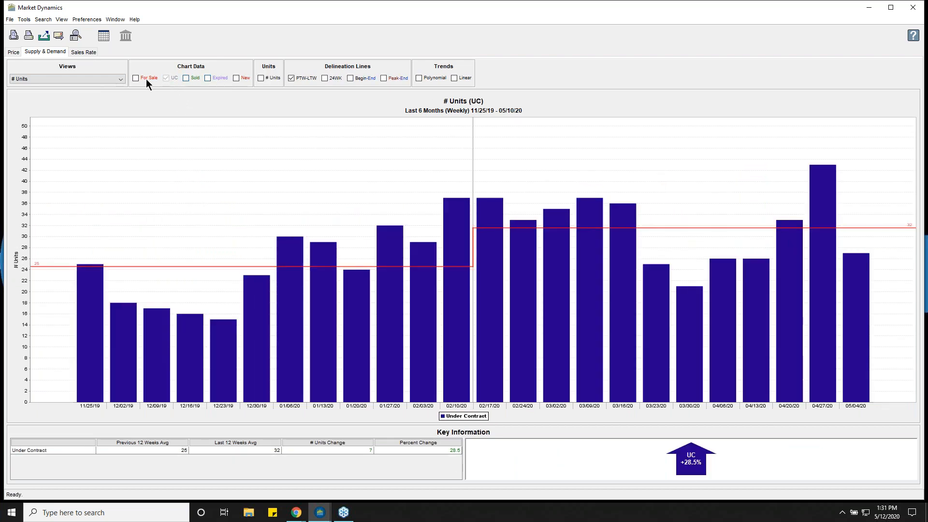
pyautogui.click(237, 78)
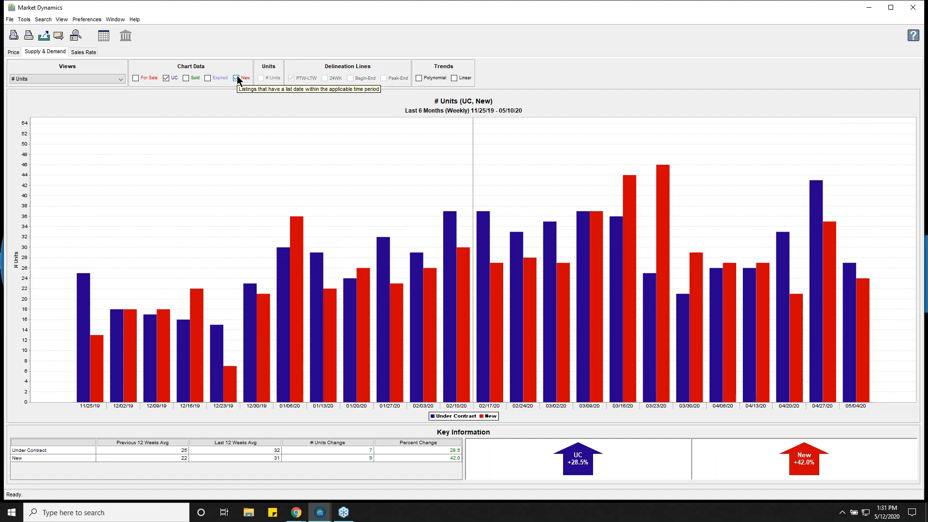
# - Add the Expired series to inspect the 04/27/20 week, then replace it with For Sale
pyautogui.click(208, 78)
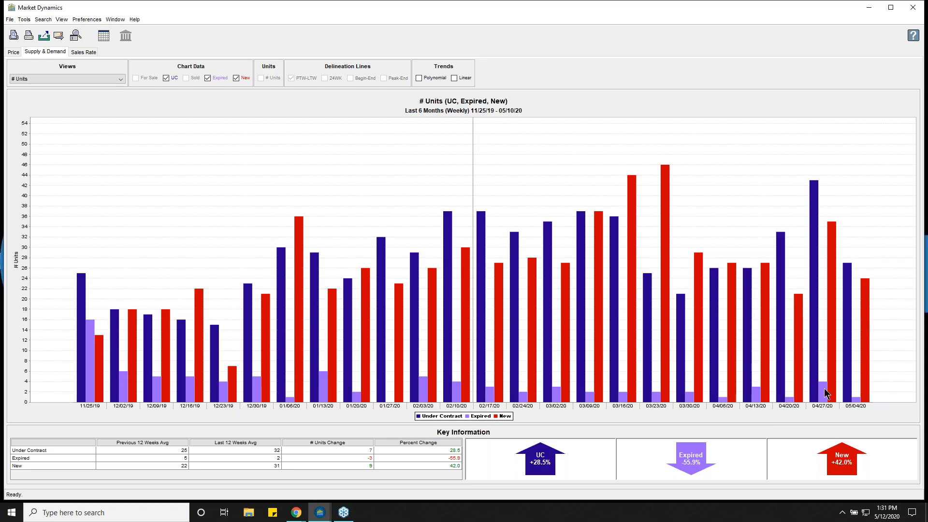
pyautogui.moveTo(824, 390)
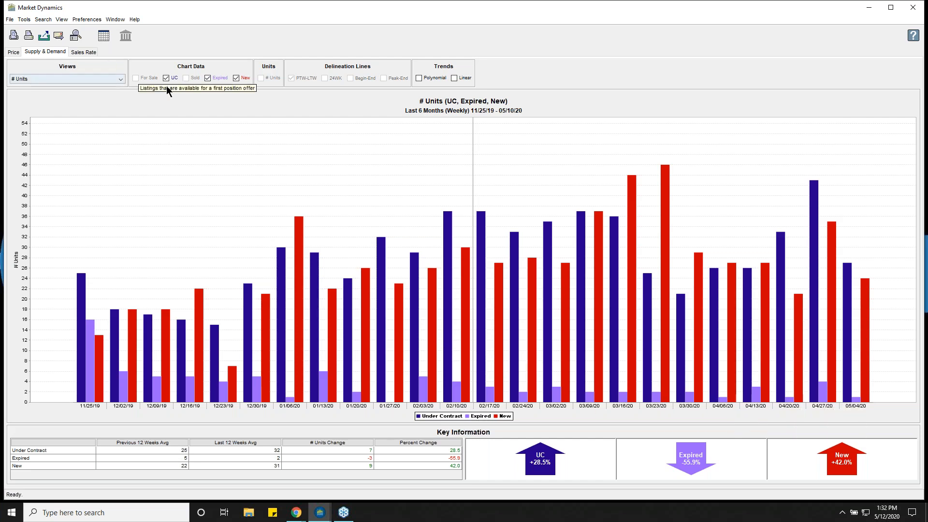
pyautogui.click(207, 77)
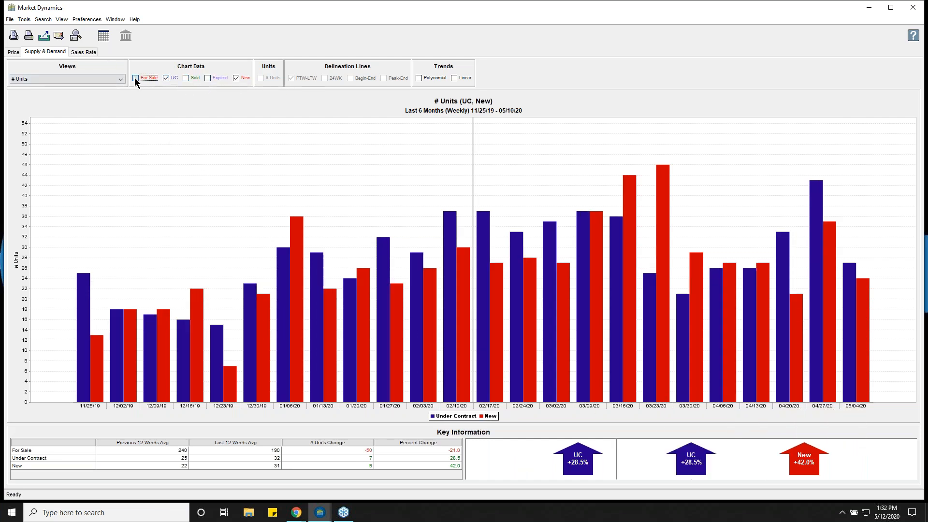
pyautogui.click(134, 76)
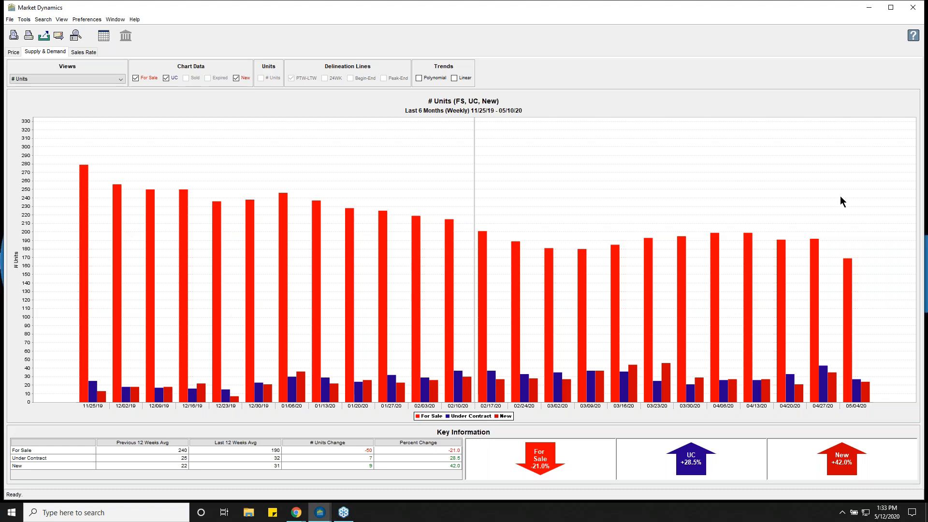
# - Review the search's time period options, close the search without running it, and inspect the 05/04/20 week on the chart
pyautogui.click(78, 39)
pyautogui.click(365, 328)
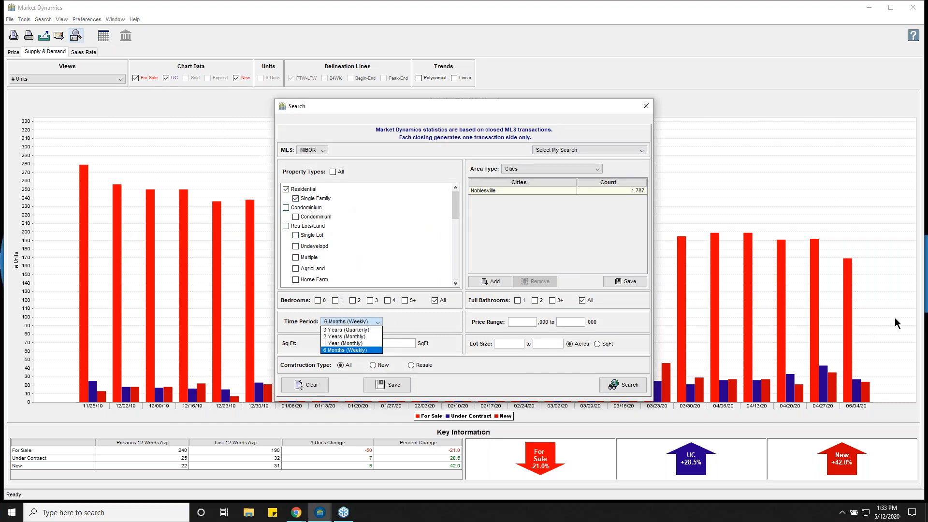
pyautogui.click(351, 350)
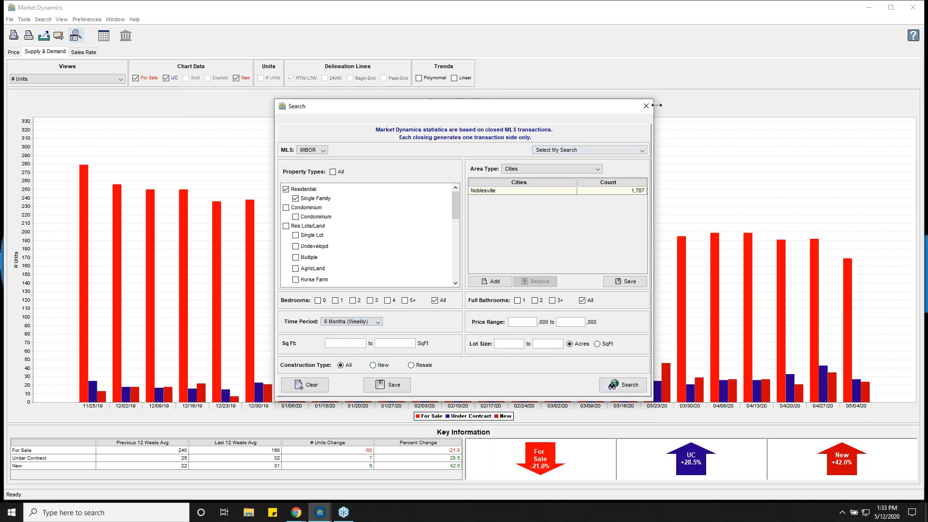
pyautogui.click(647, 107)
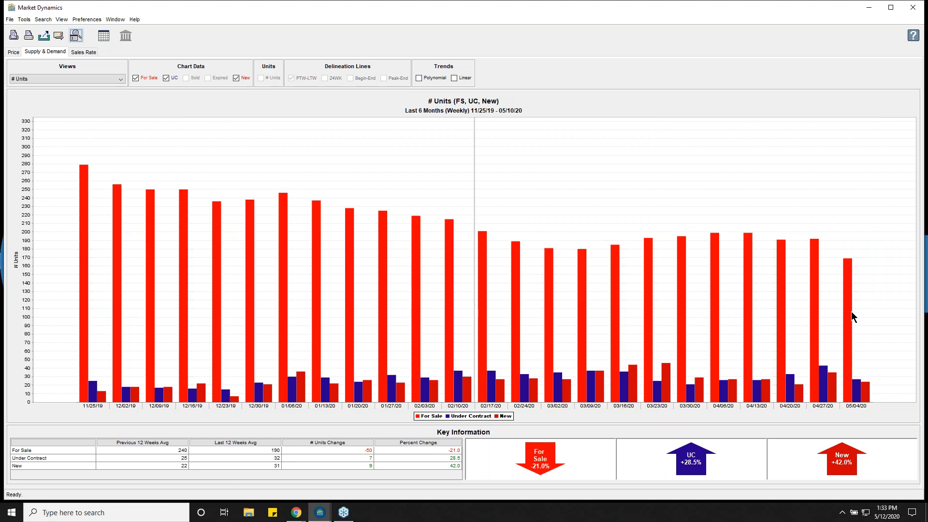
pyautogui.moveTo(852, 313)
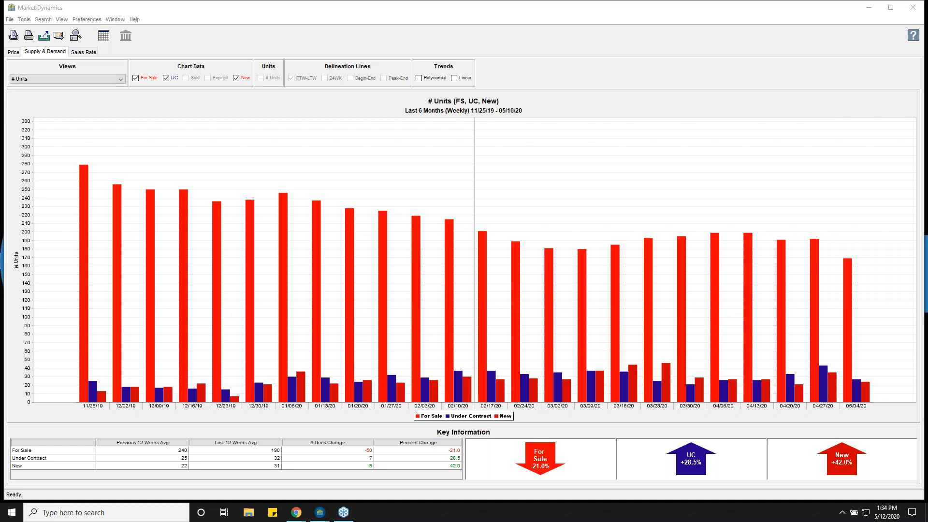
# - Set up a search for every Other Class commercial property type across All MLS, with Residential deselected
pyautogui.click(76, 36)
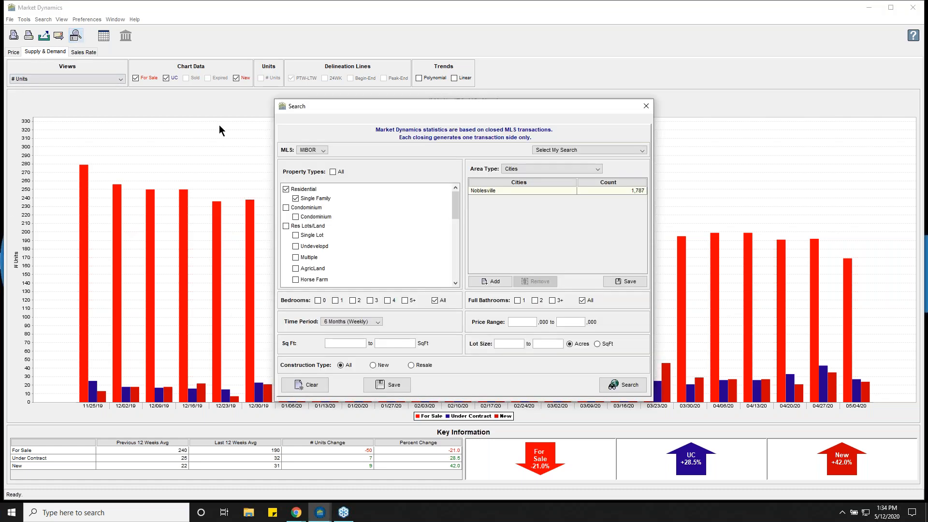
pyautogui.click(288, 189)
pyautogui.scroll(-3, 343, 231)
pyautogui.scroll(-6, 357, 235)
pyautogui.click(286, 226)
pyautogui.click(543, 170)
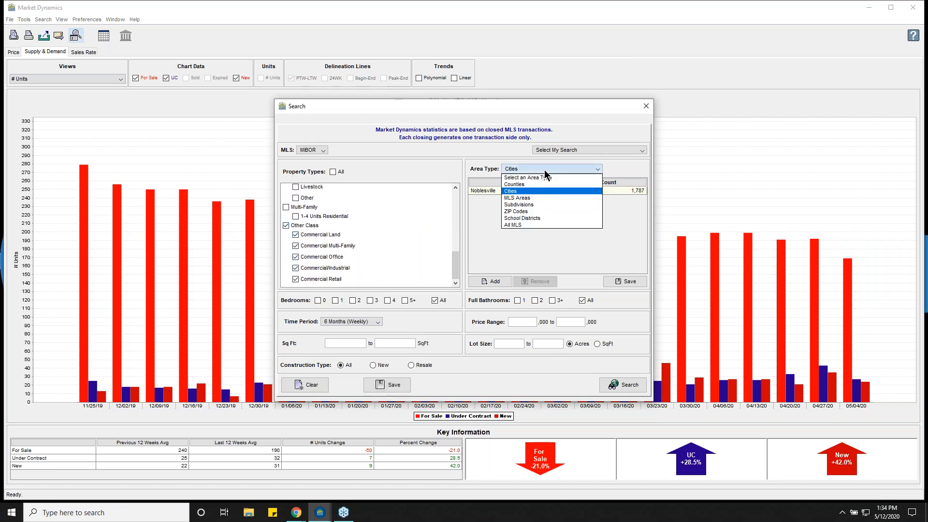
pyautogui.click(536, 224)
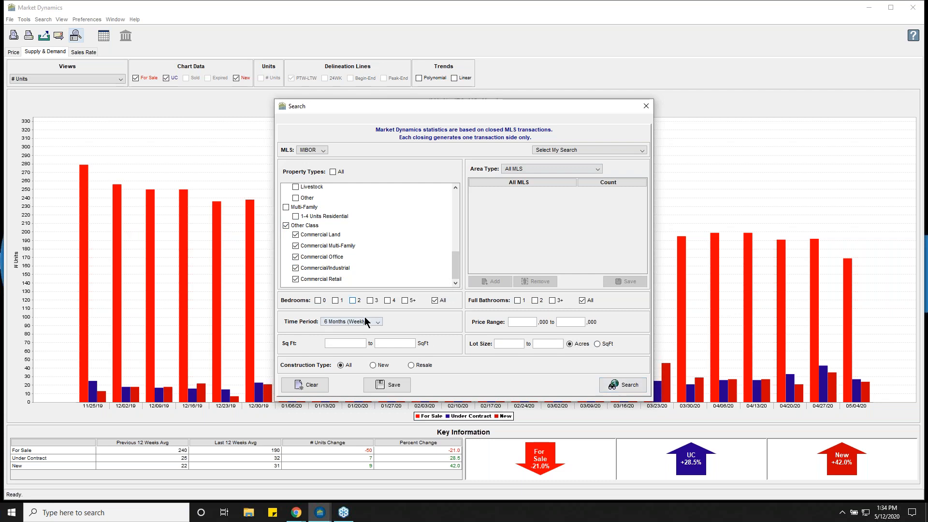
# - Run the commercial search and add the Under Contract series to Sold in the Supply & Demand unit chart
pyautogui.click(618, 387)
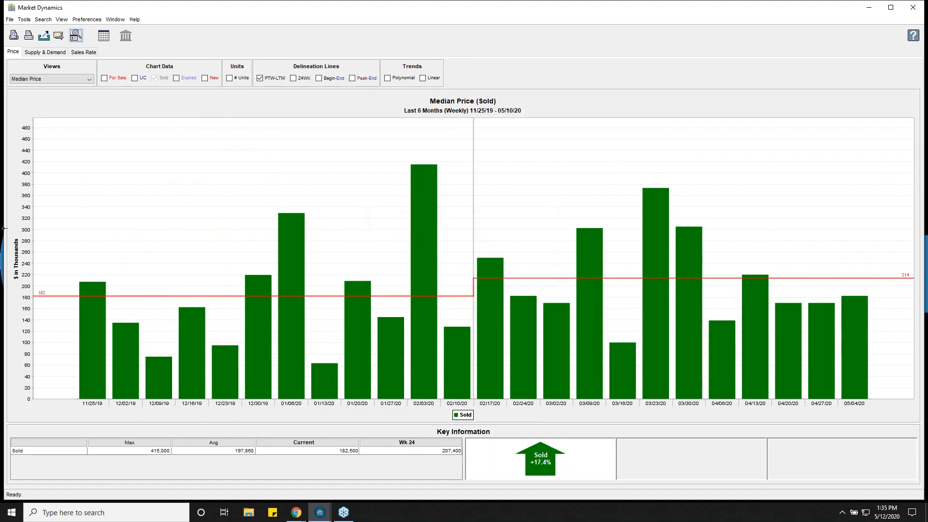
pyautogui.click(45, 51)
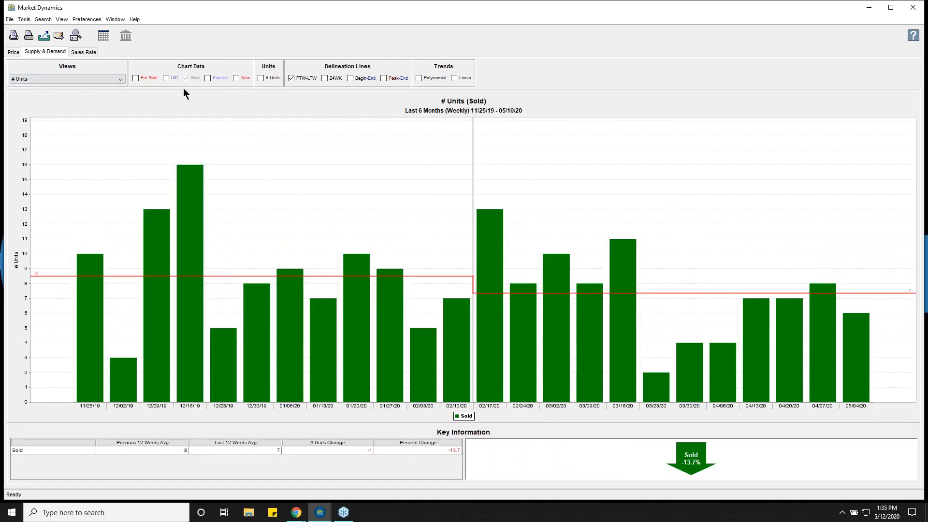
pyautogui.click(166, 78)
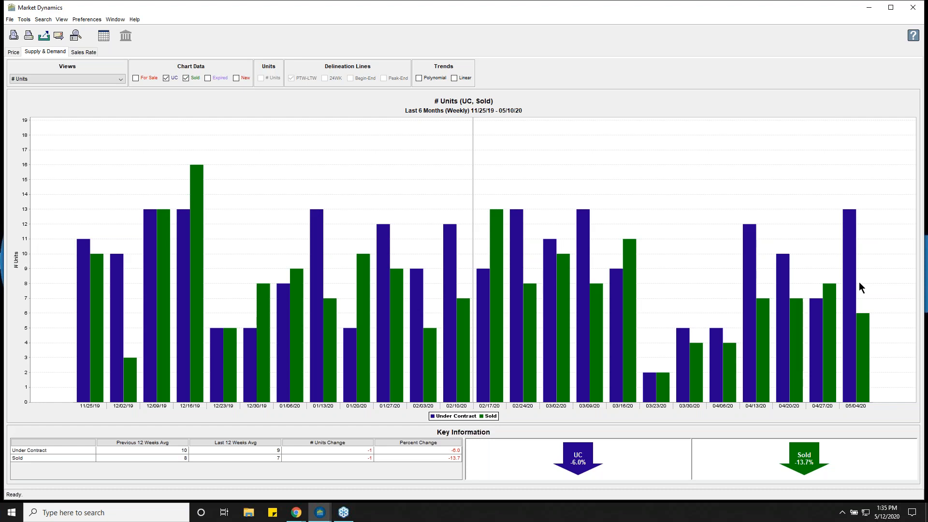
# - Switch to Pricing Analysis, dismiss the search help message and choose Single Family as the property type
pyautogui.click(24, 19)
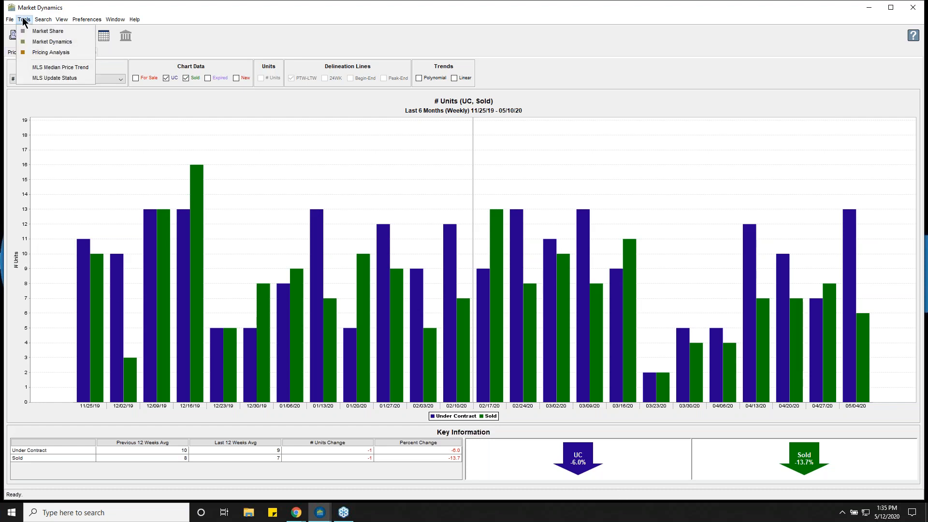
pyautogui.click(45, 50)
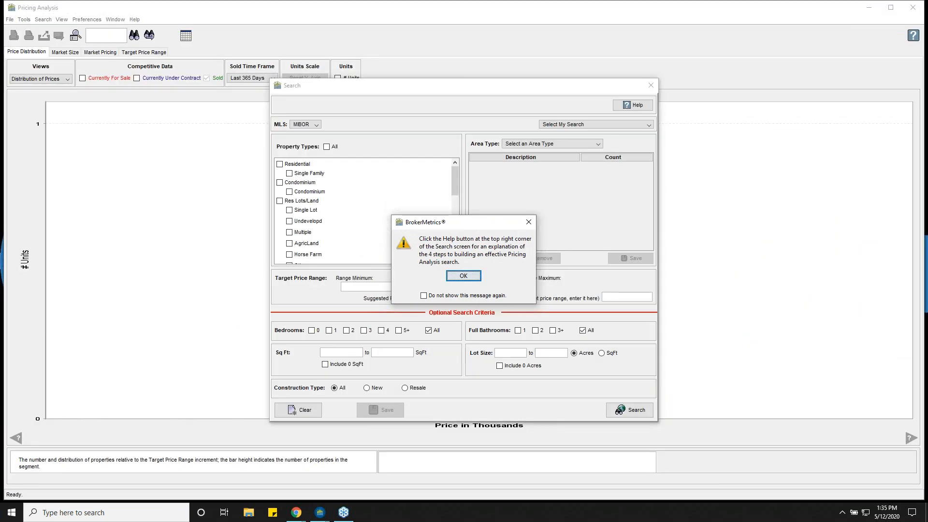
pyautogui.click(463, 276)
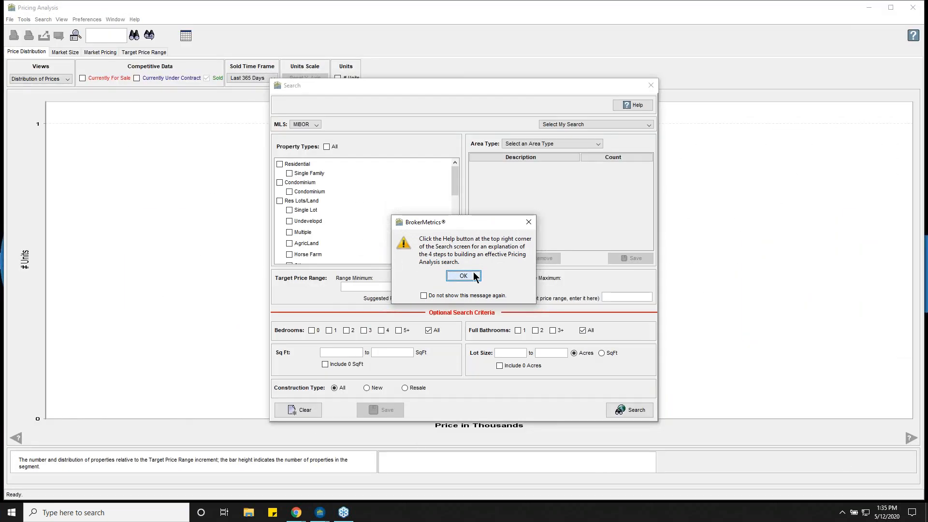
pyautogui.click(299, 175)
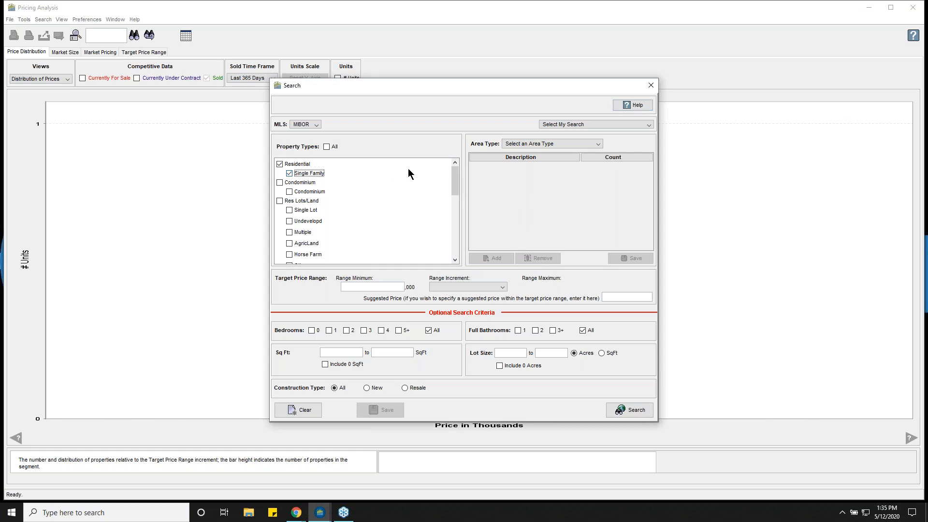
# - Set the search area type to Subdivisions, sort the choices by highest count and select Twin Oaks
pyautogui.click(568, 144)
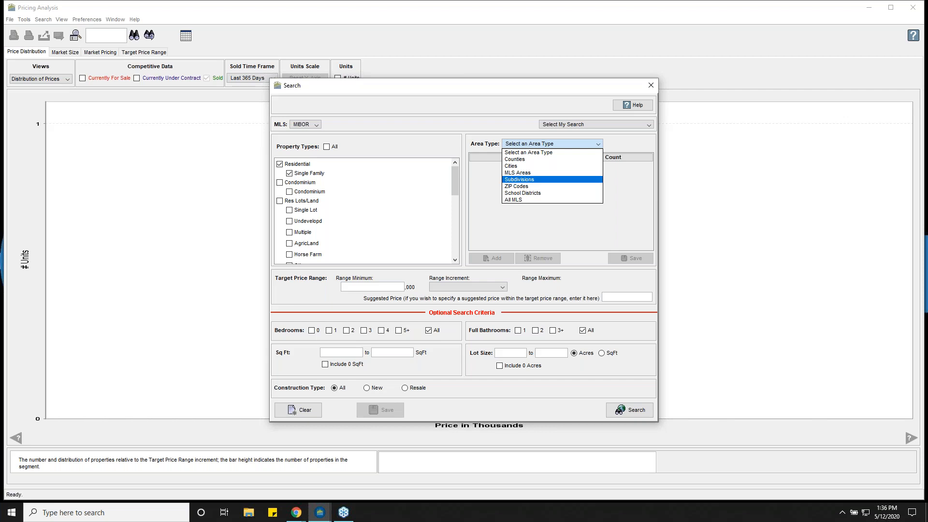
pyautogui.click(519, 182)
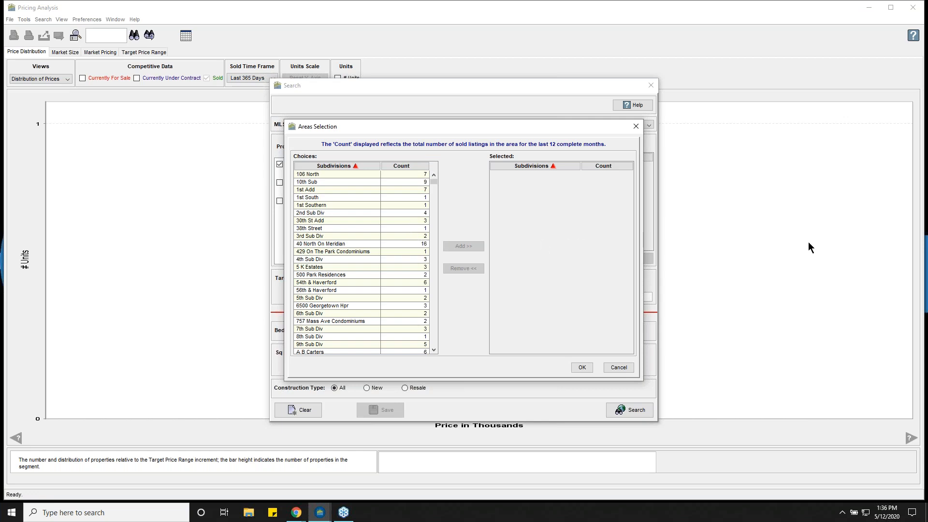
pyautogui.click(392, 166)
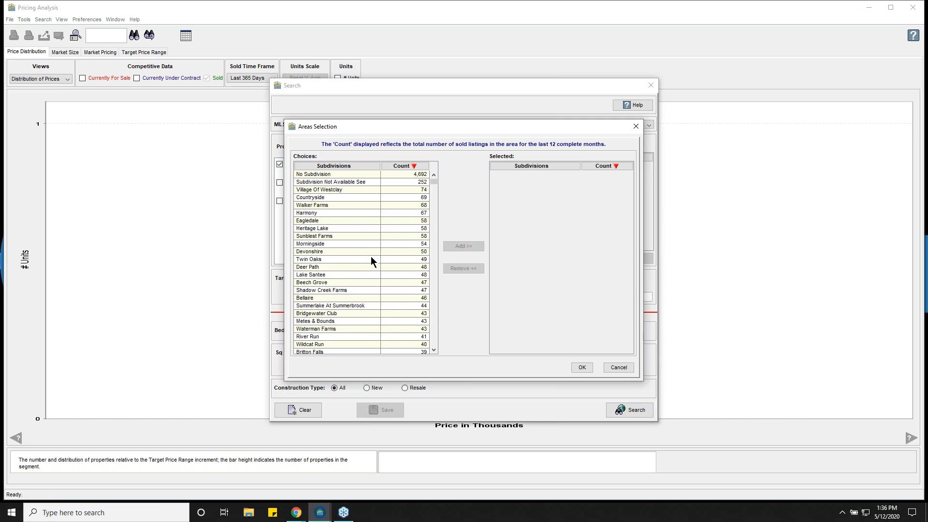
pyautogui.doubleClick(324, 259)
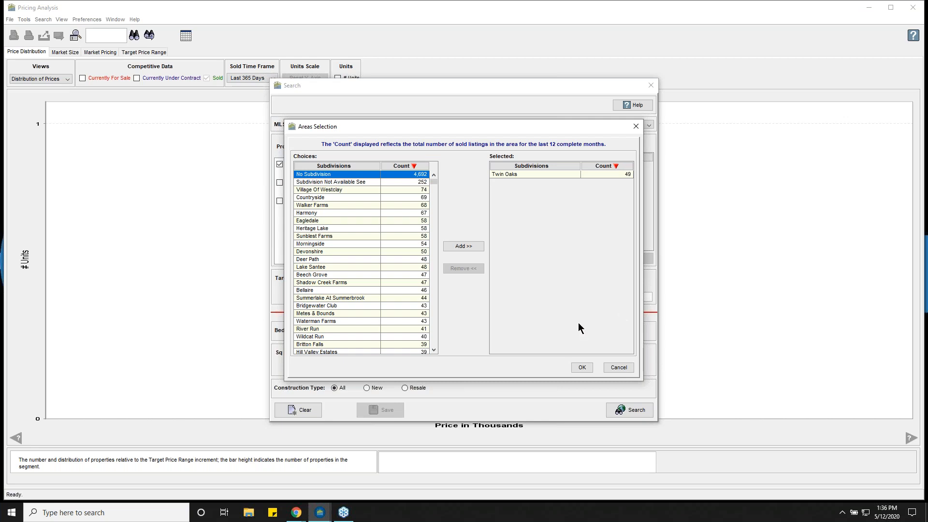
pyautogui.click(582, 368)
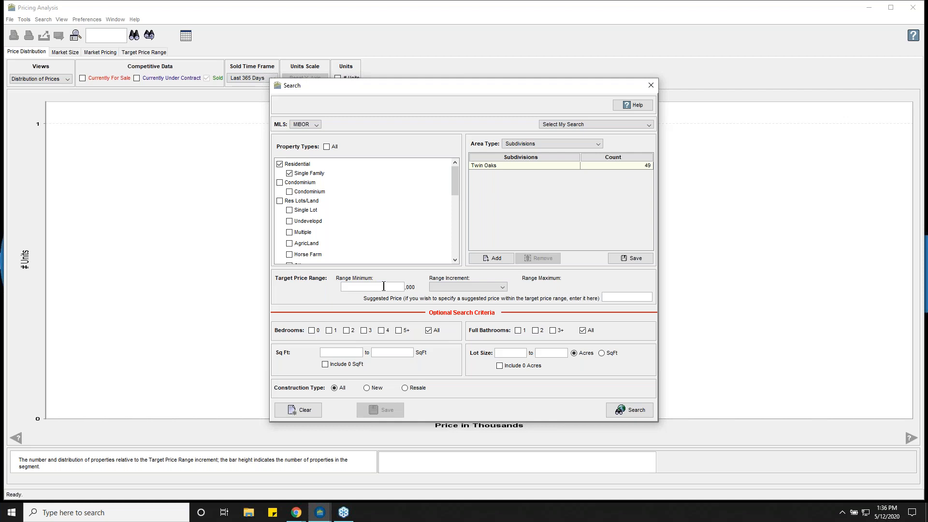
# - Set the target price range minimum to 350,000 with a 10,000 increment and run the search
pyautogui.write('0')
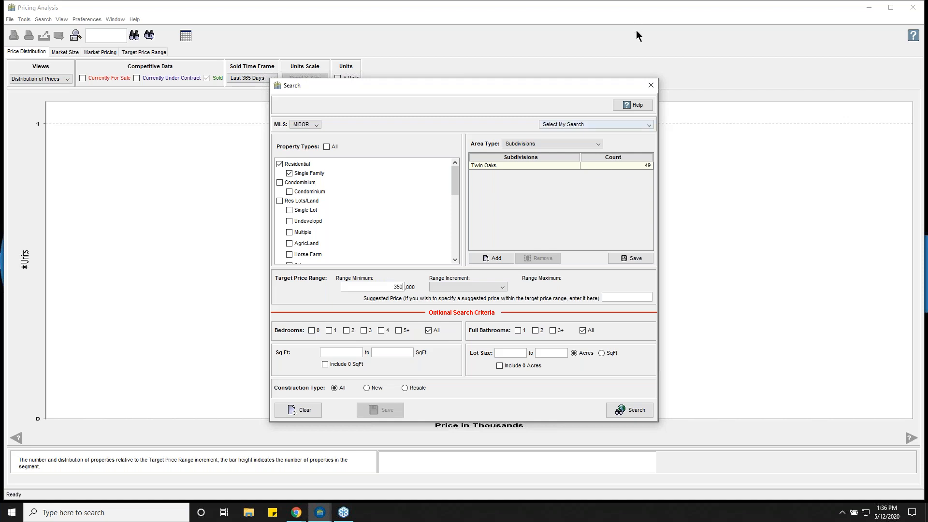
pyautogui.click(502, 287)
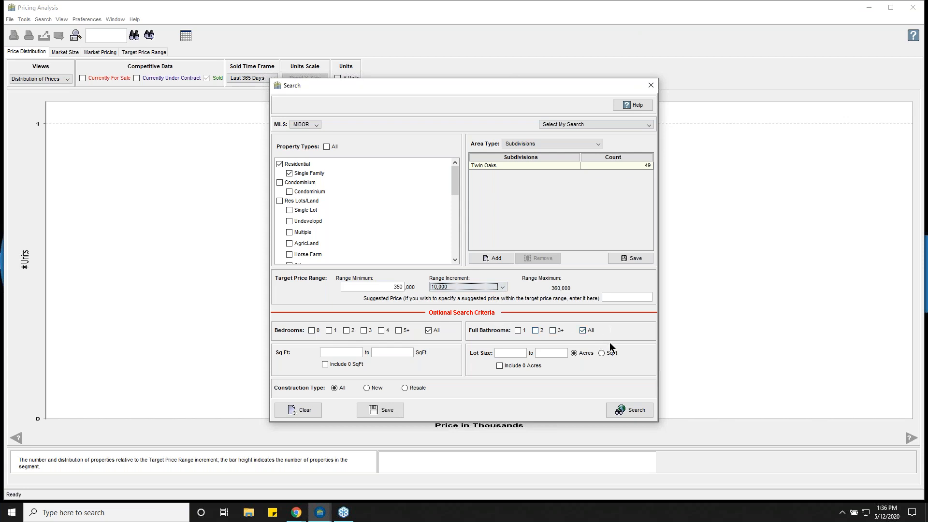
pyautogui.click(627, 409)
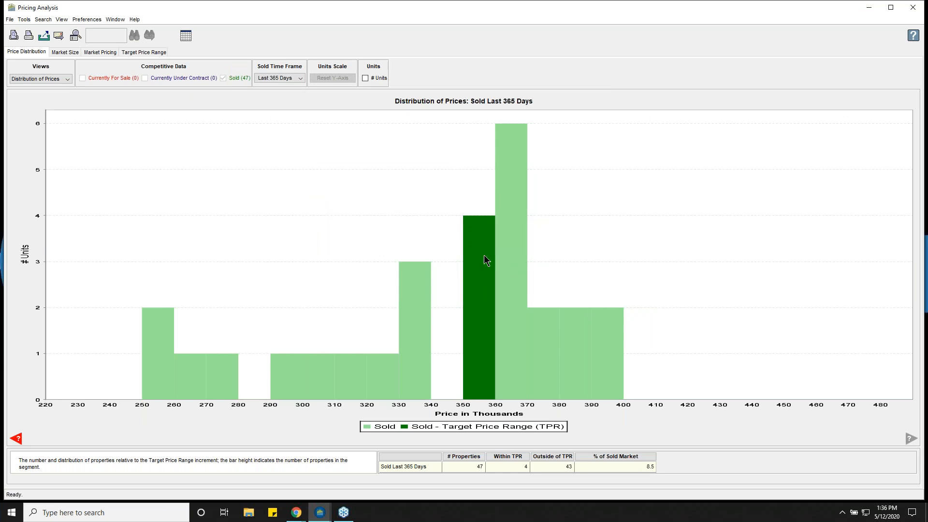
# - Rerun the Twin Oaks search with the target price range increment set to 20,000
pyautogui.click(76, 35)
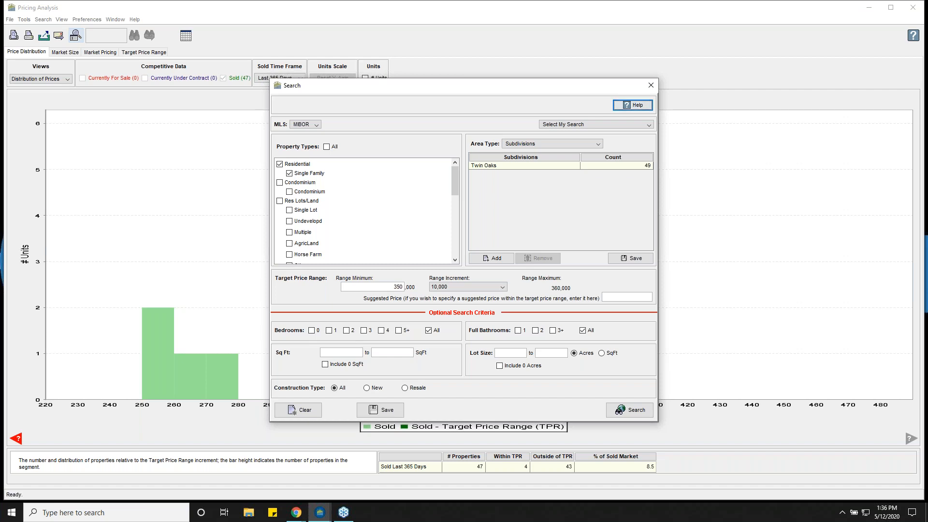
pyautogui.moveTo(456, 184); pyautogui.dragTo(449, 248)
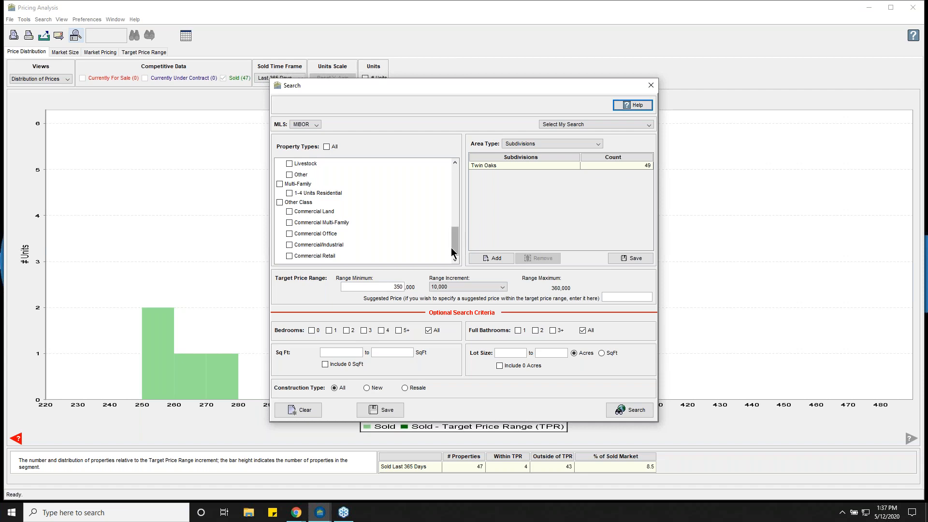
pyautogui.click(452, 288)
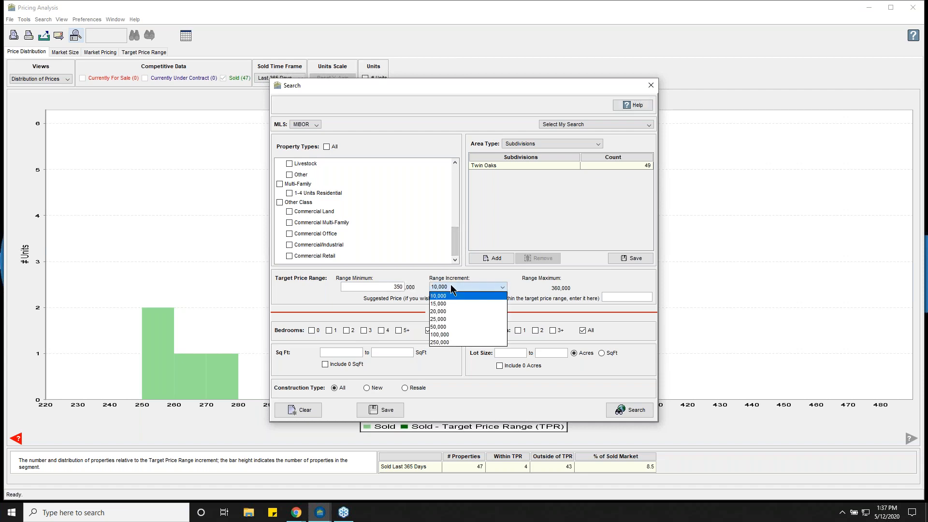
pyautogui.click(459, 312)
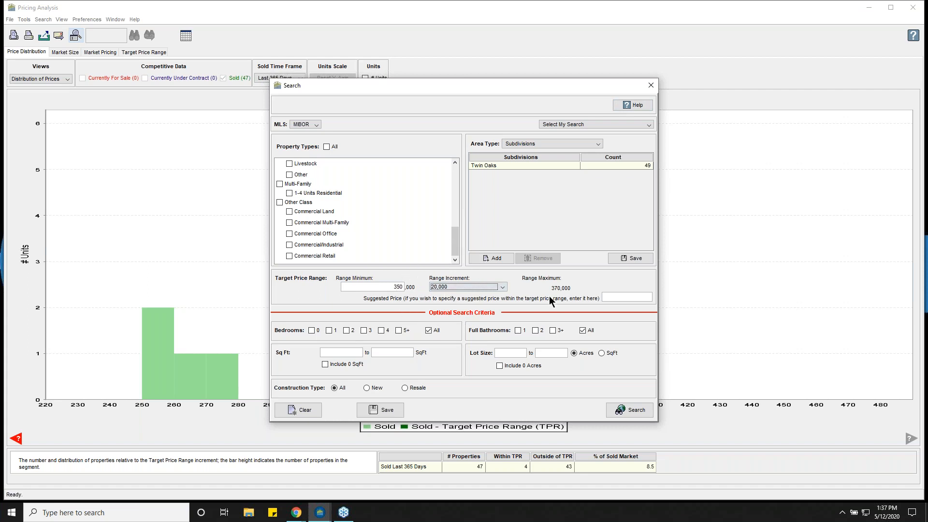
pyautogui.click(630, 409)
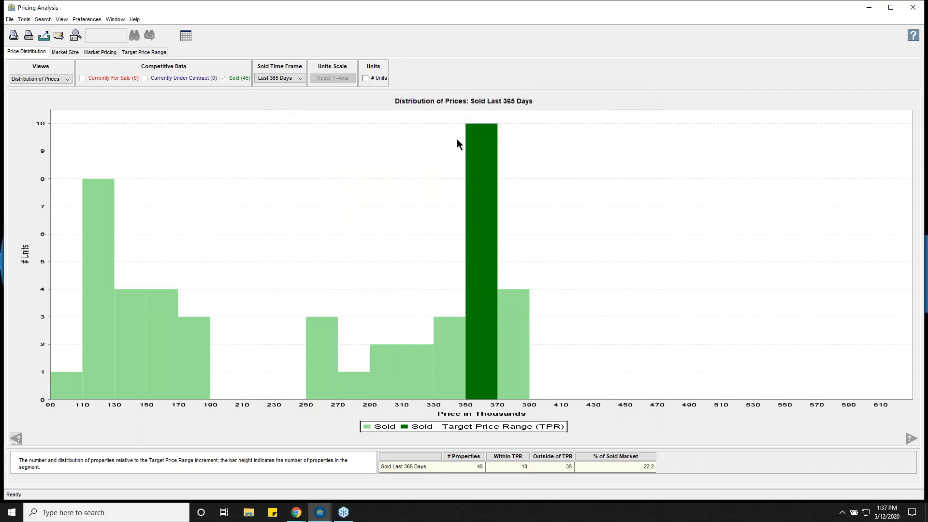
# - Examine the attribute table behind the price distribution, especially the 350–370 row, and return to the chart
pyautogui.moveTo(474, 134)
pyautogui.click(186, 37)
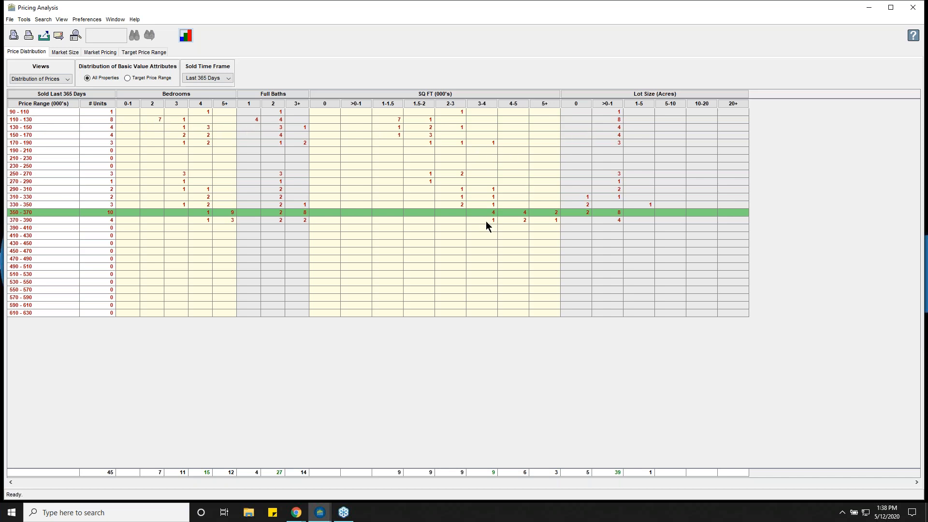
pyautogui.click(186, 36)
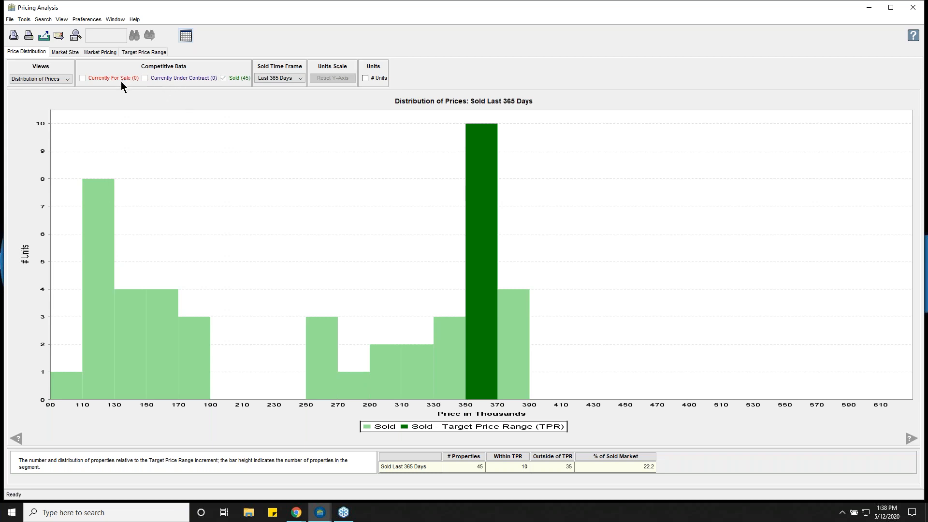
# - Reopen the Twin Oaks search to review its property types, and close it without running
pyautogui.click(73, 39)
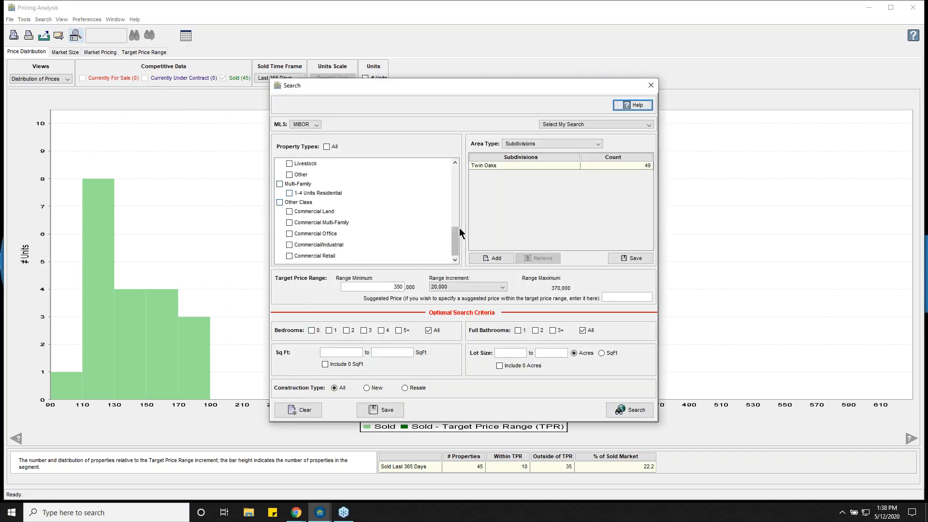
pyautogui.moveTo(455, 240); pyautogui.dragTo(453, 166)
pyautogui.click(651, 86)
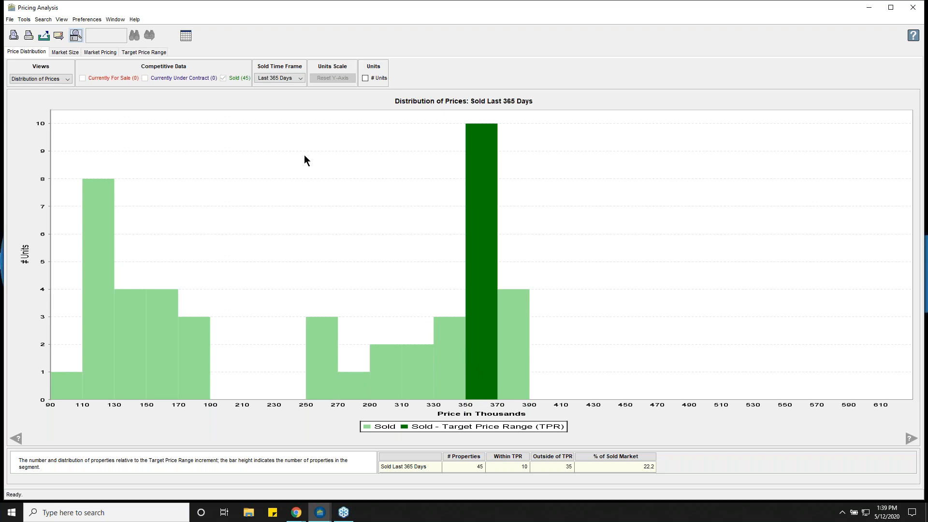
# - Open the Market Size sales activity chart and compare sold units in the $310,000–$329,999 and $350,000–$369,999 ranges
pyautogui.click(65, 53)
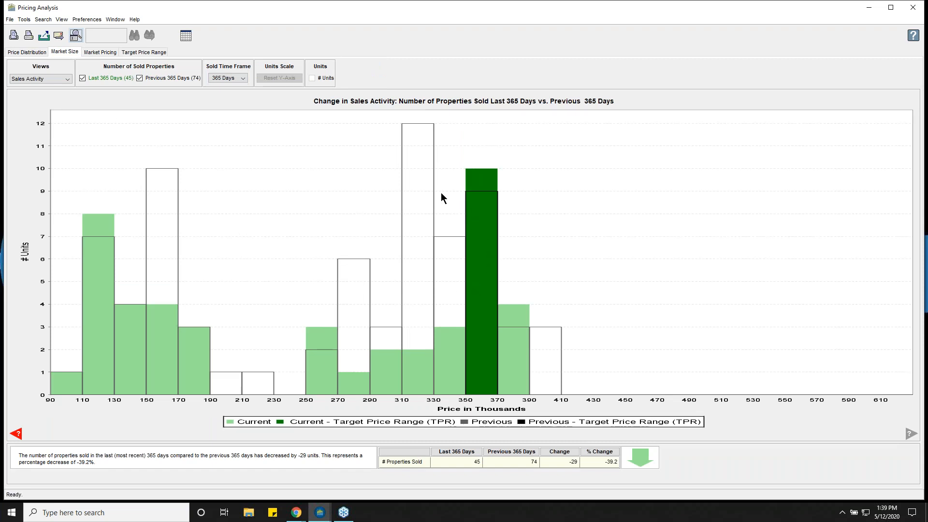
pyautogui.moveTo(421, 189)
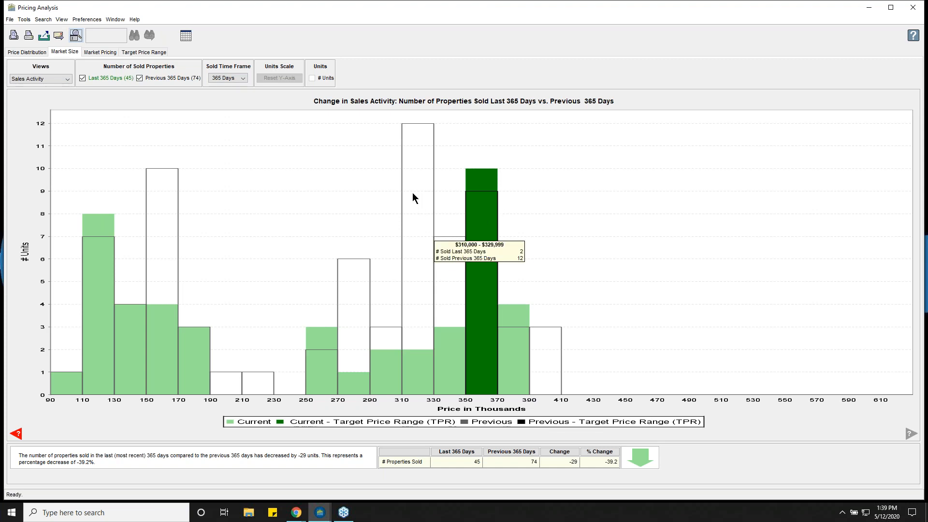
pyautogui.moveTo(466, 210)
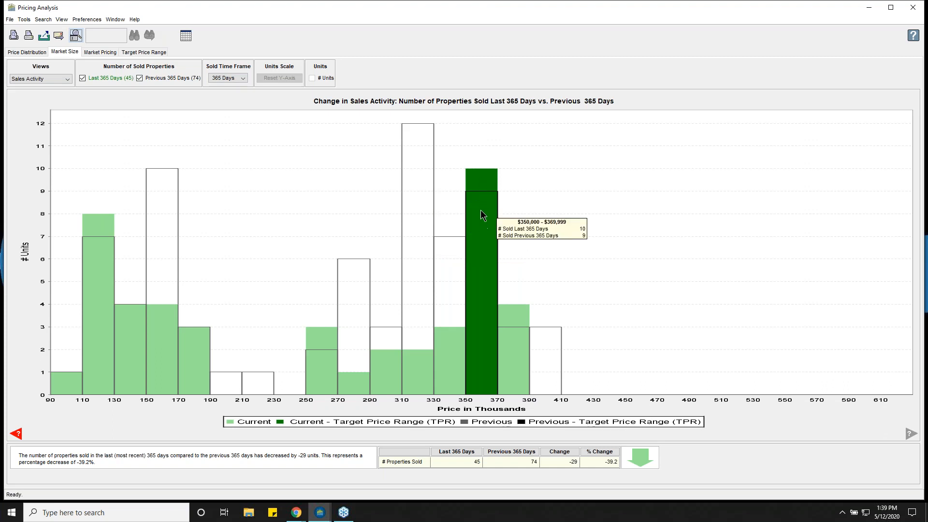
pyautogui.moveTo(416, 237)
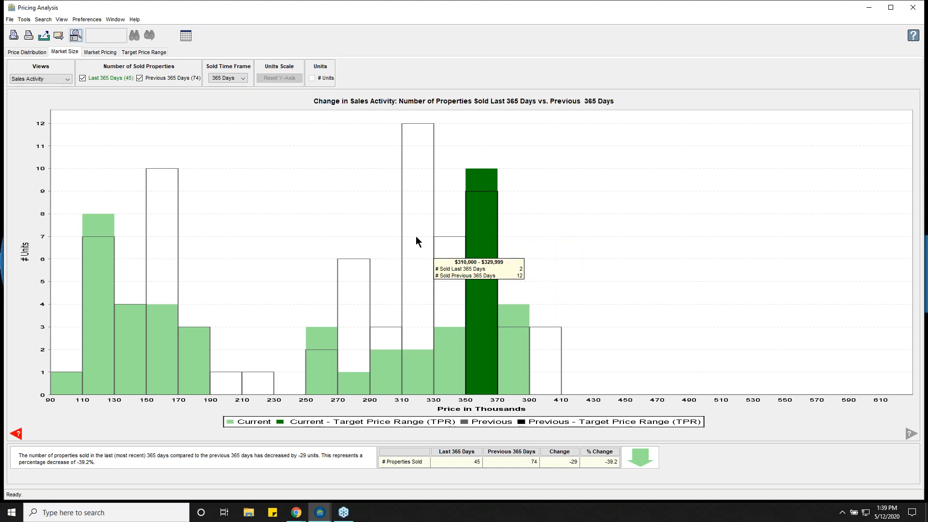
pyautogui.moveTo(477, 228)
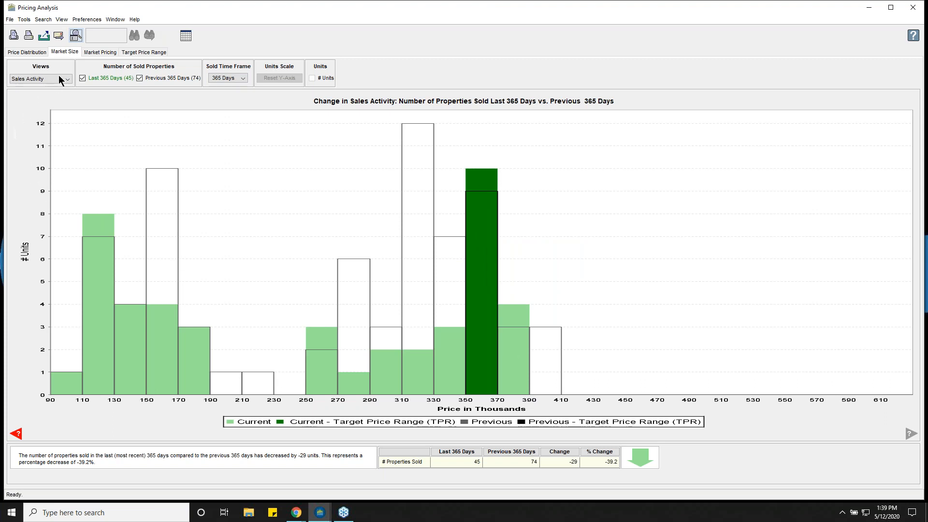
# - Open the Market Pricing median price chart and inspect the $370,000–$389,999 bar and the target price range bar
pyautogui.click(92, 53)
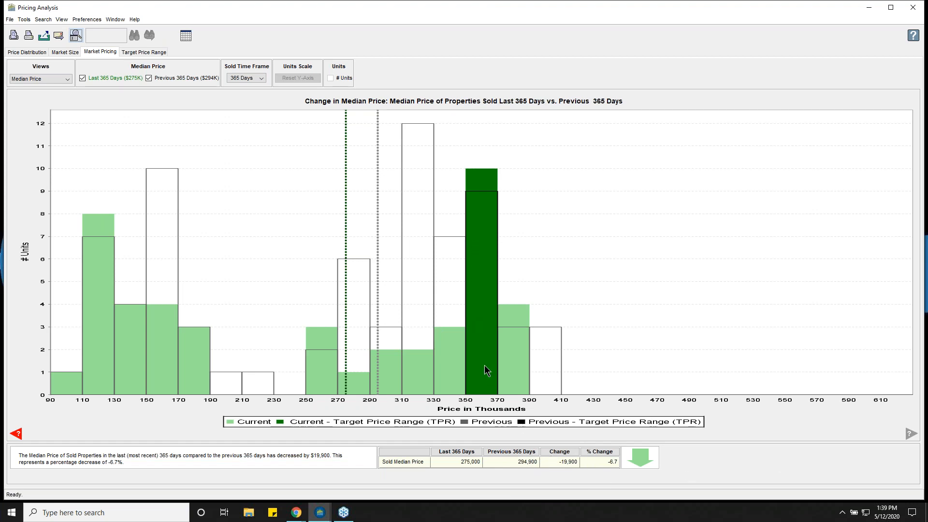
pyautogui.moveTo(517, 347)
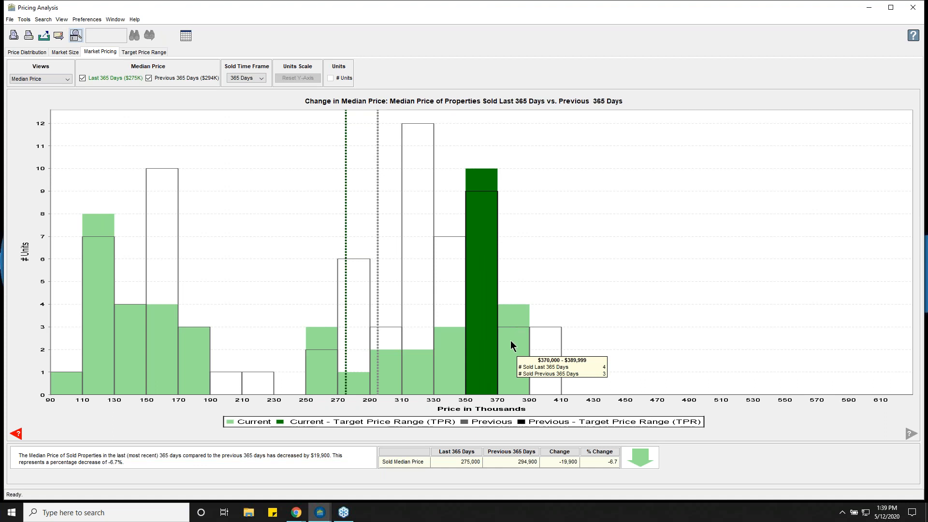
pyautogui.moveTo(481, 229)
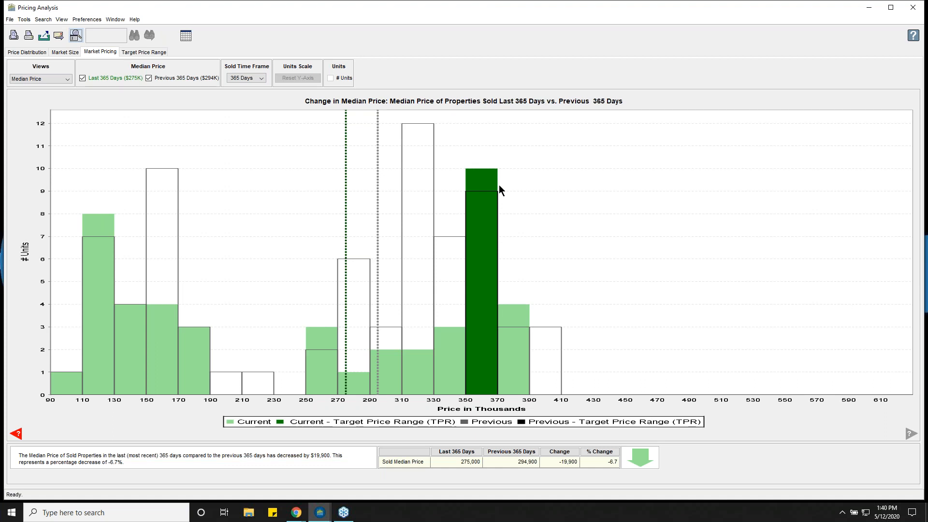
# - Open the Target Price Range chart and inspect the sold properties at about $360,000, $362,500, $364,000 and $365,000
pyautogui.moveTo(483, 179)
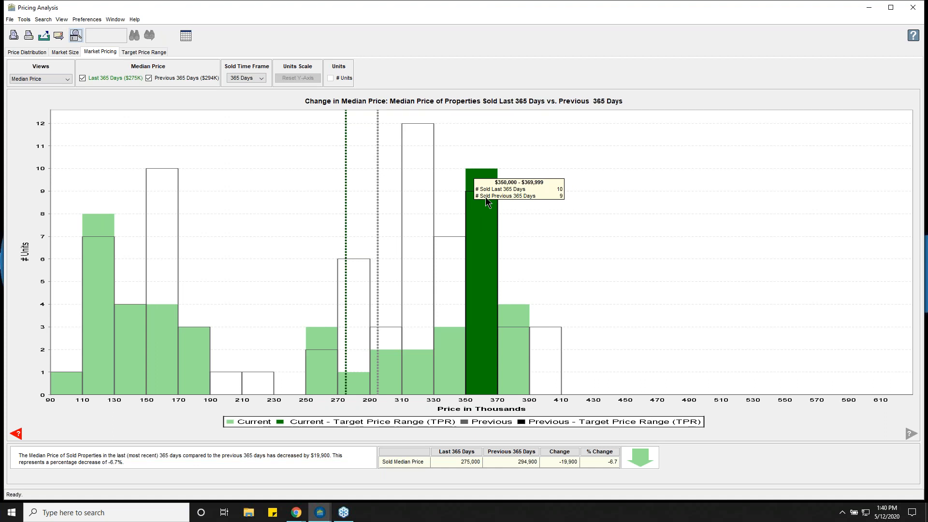
pyautogui.click(144, 53)
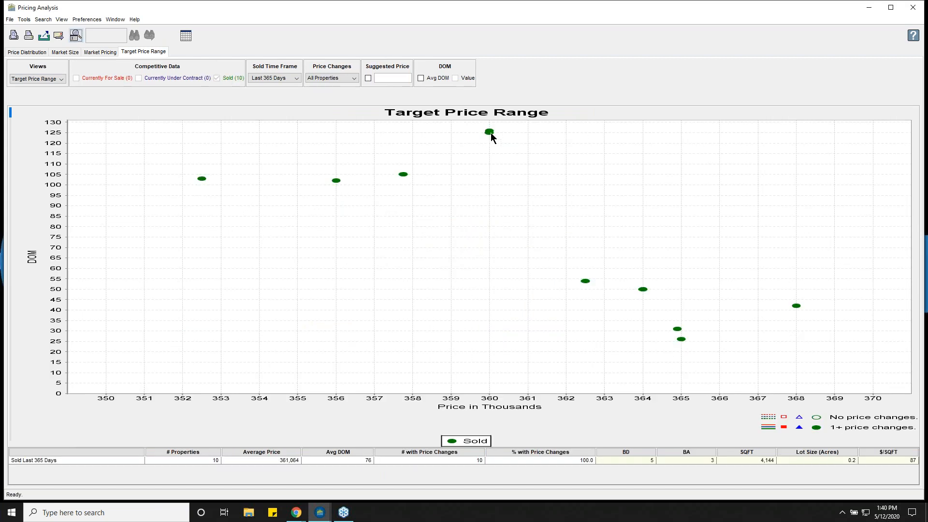
pyautogui.moveTo(491, 137)
pyautogui.moveTo(588, 286)
pyautogui.moveTo(645, 294)
pyautogui.moveTo(679, 332)
# - Open the sold properties grid, exclude and re-include the 2019-built home with 11 price changes, and return to the chart
pyautogui.click(184, 36)
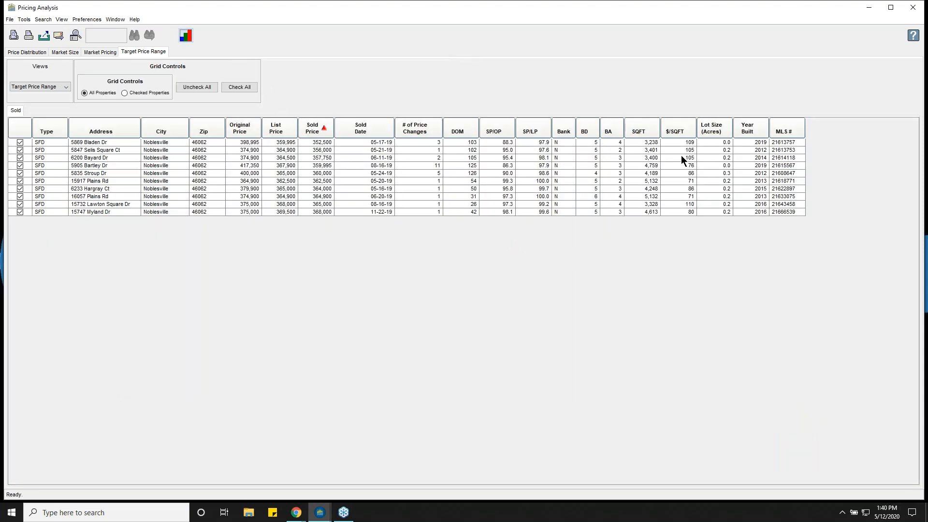
pyautogui.click(752, 164)
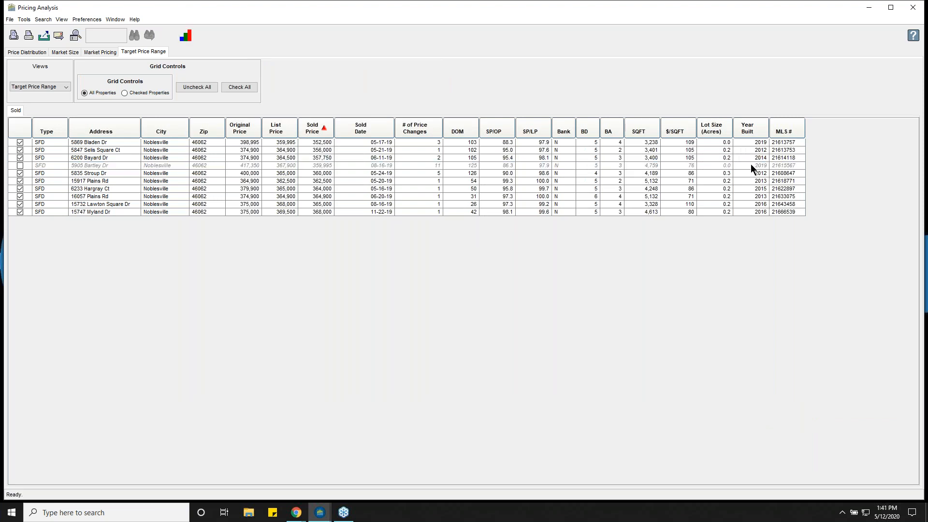
pyautogui.click(749, 164)
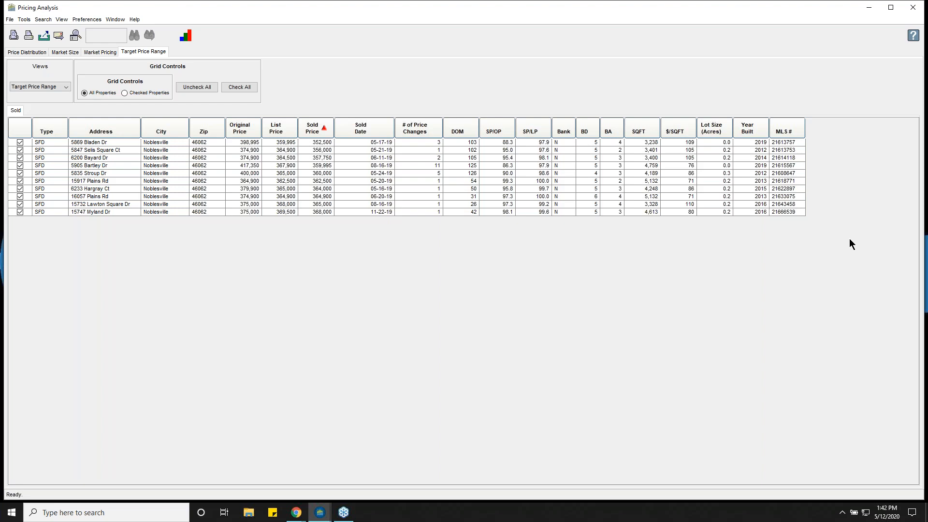
pyautogui.click(182, 38)
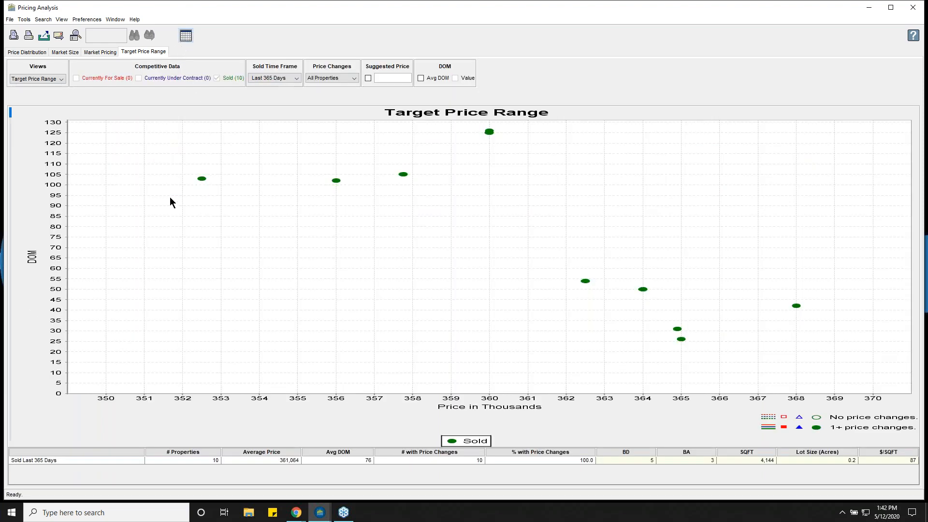
# - Switch the target price range view to SP/OP Comparison and inspect the sold properties near $365,000, $368,000 and $360,000
pyautogui.click(39, 80)
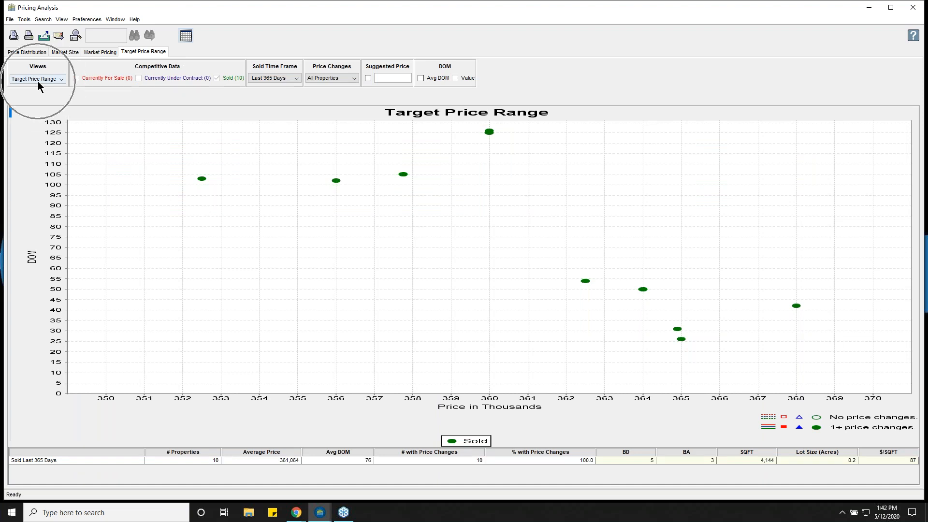
pyautogui.click(42, 96)
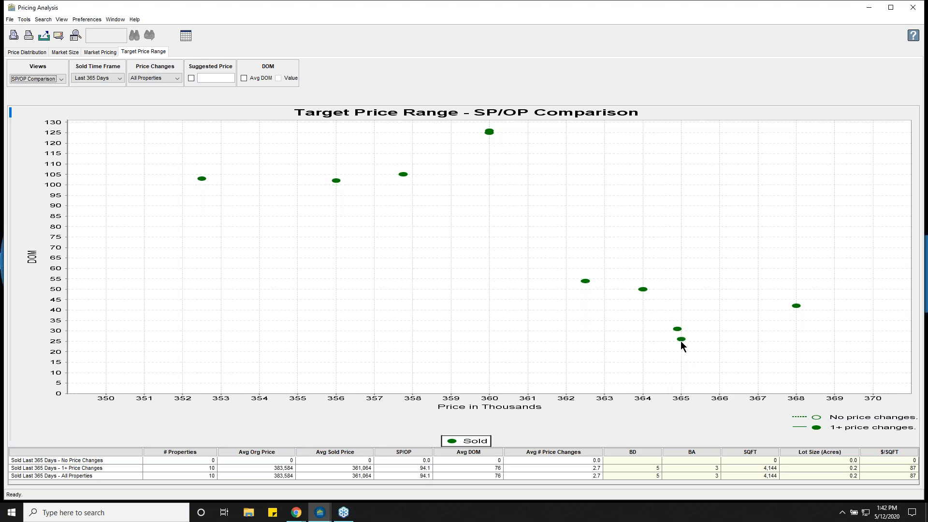
pyautogui.moveTo(681, 339)
pyautogui.moveTo(796, 310)
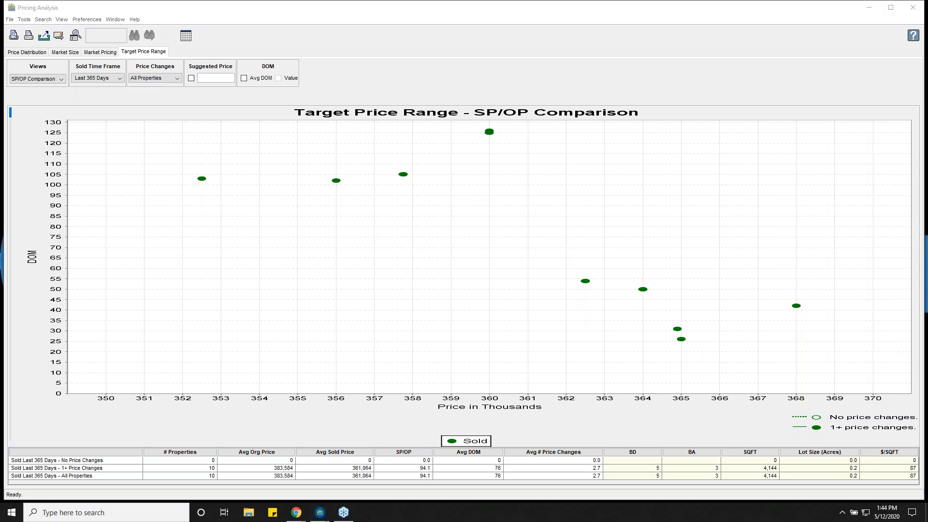
pyautogui.click(489, 134)
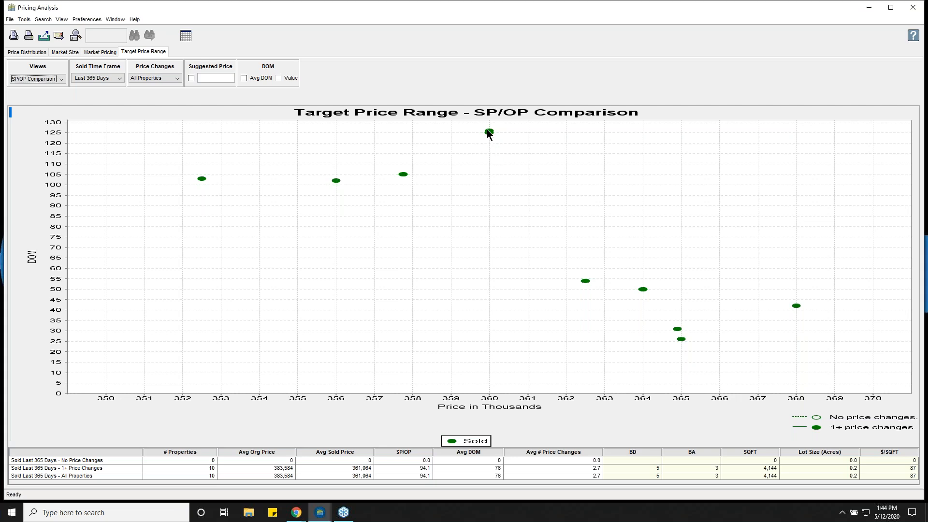
pyautogui.moveTo(488, 133)
# - Set the suggested price on the SP/OP Comparison chart to 367000
pyautogui.click(206, 78)
pyautogui.write('367000')
pyautogui.press('Return')
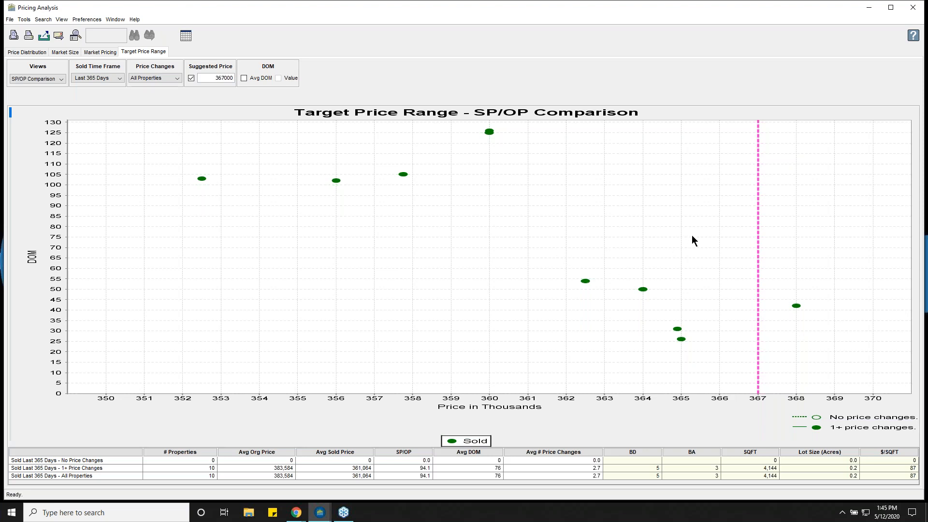
# - Reopen the search, view the available School Districts as an area type, and close it without selecting or running anything
pyautogui.click(76, 35)
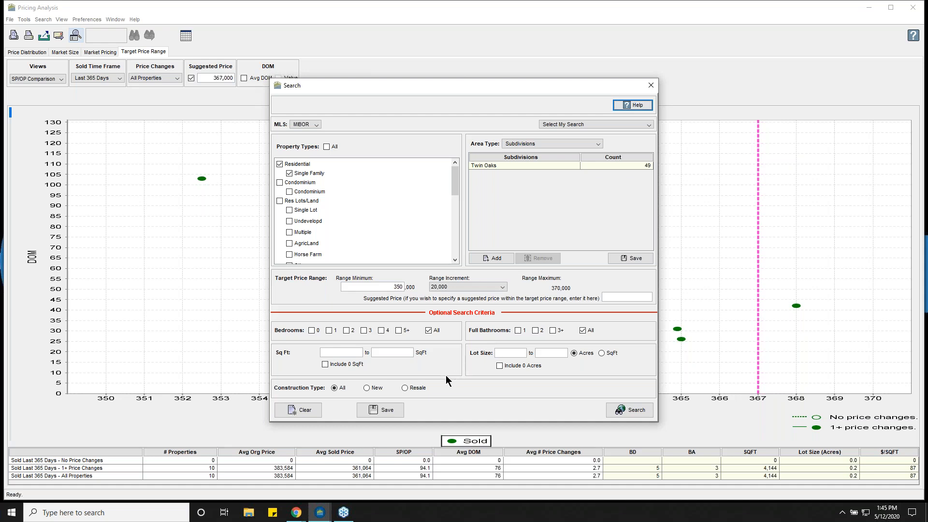
pyautogui.click(555, 146)
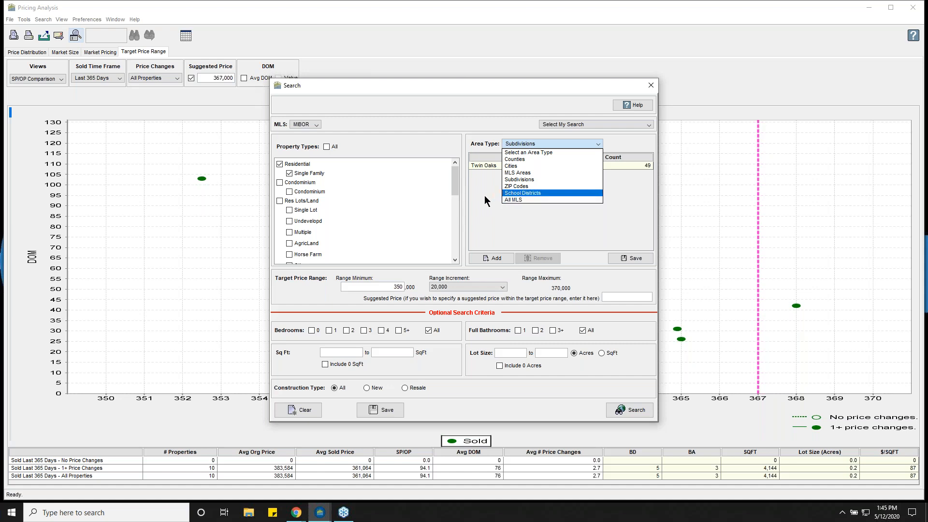
pyautogui.click(524, 192)
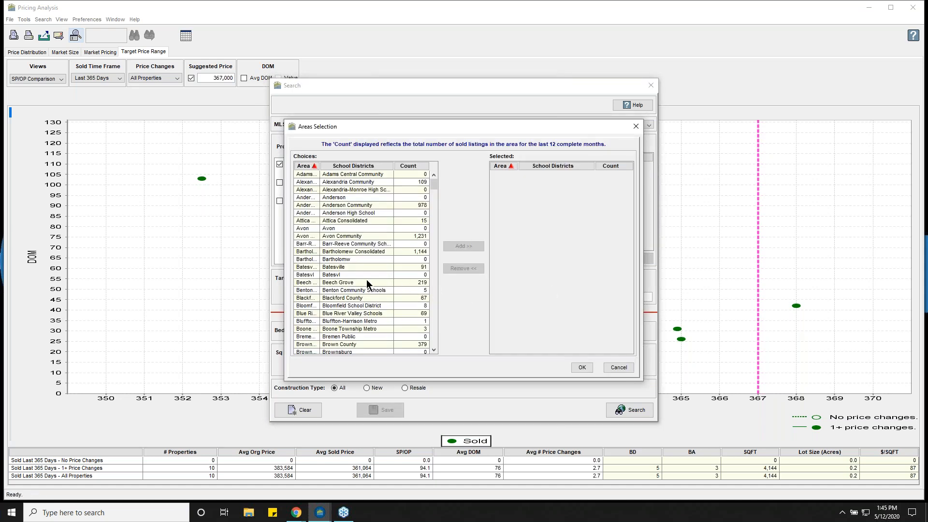
pyautogui.click(636, 126)
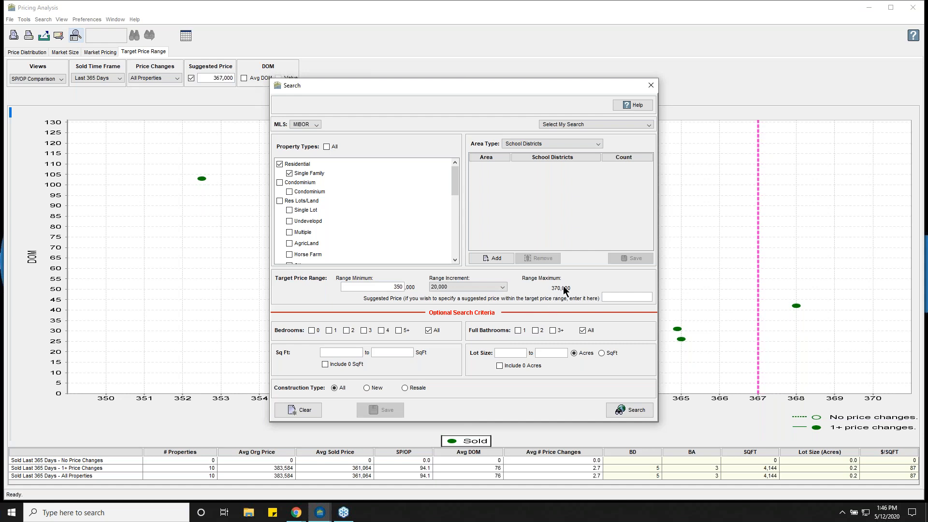
pyautogui.click(651, 85)
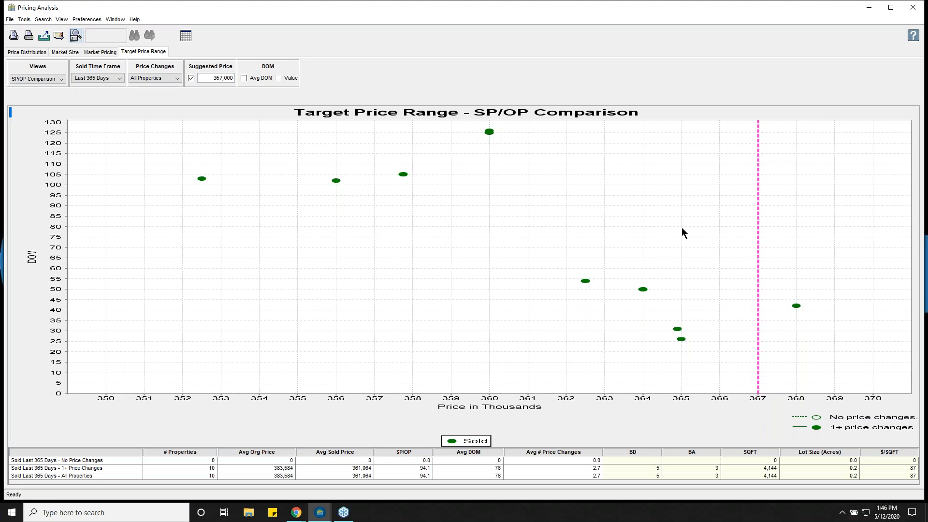
# - Open the Pricing Analysis help, review the annotated Pricing Analysis Searches topic including Property Type, and close the help window
pyautogui.click(912, 38)
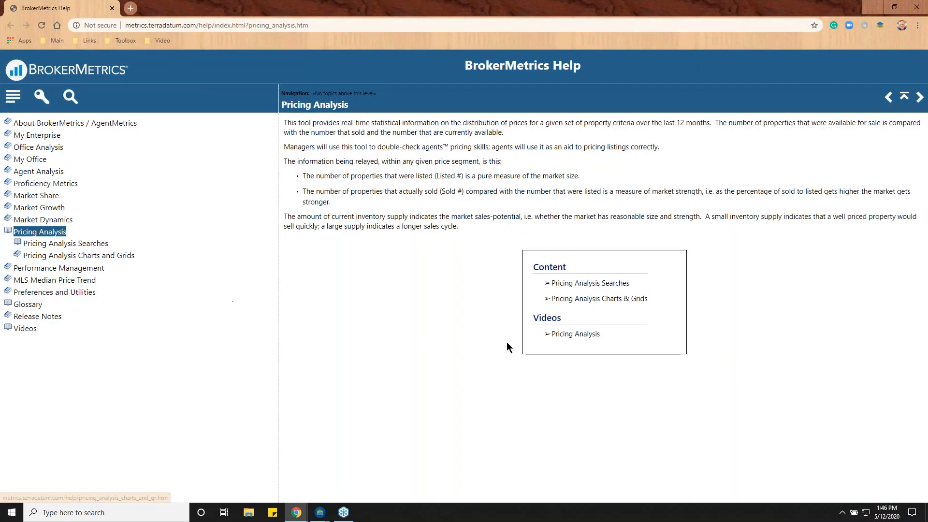
pyautogui.click(63, 243)
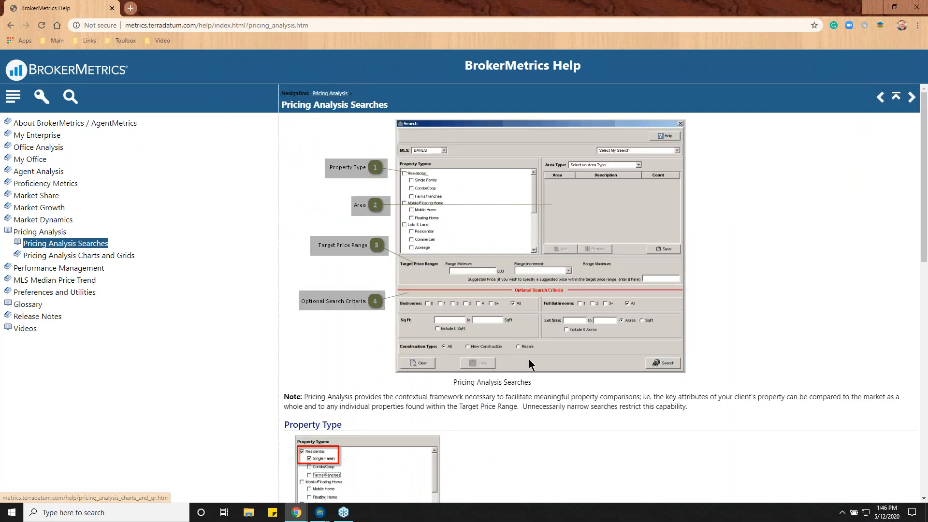
pyautogui.click(365, 312)
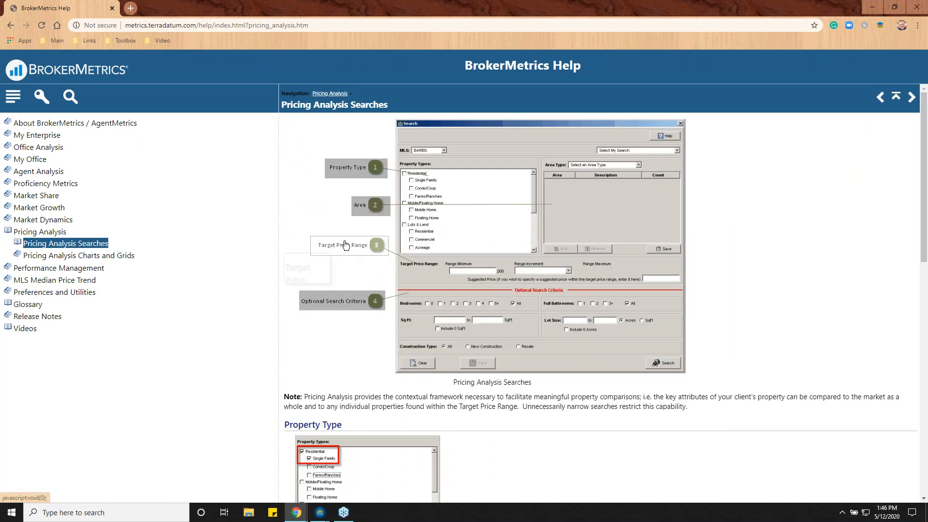
pyautogui.click(344, 247)
pyautogui.click(358, 209)
pyautogui.click(347, 172)
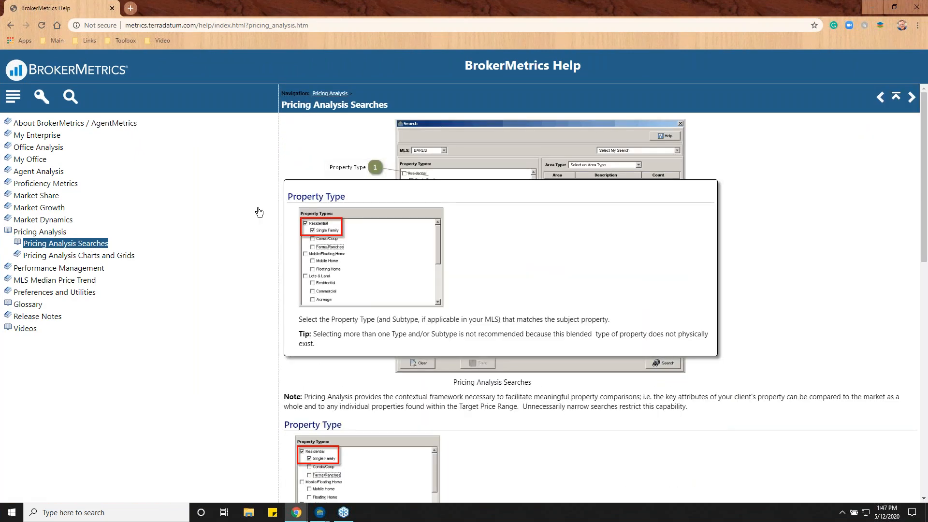
pyautogui.click(917, 7)
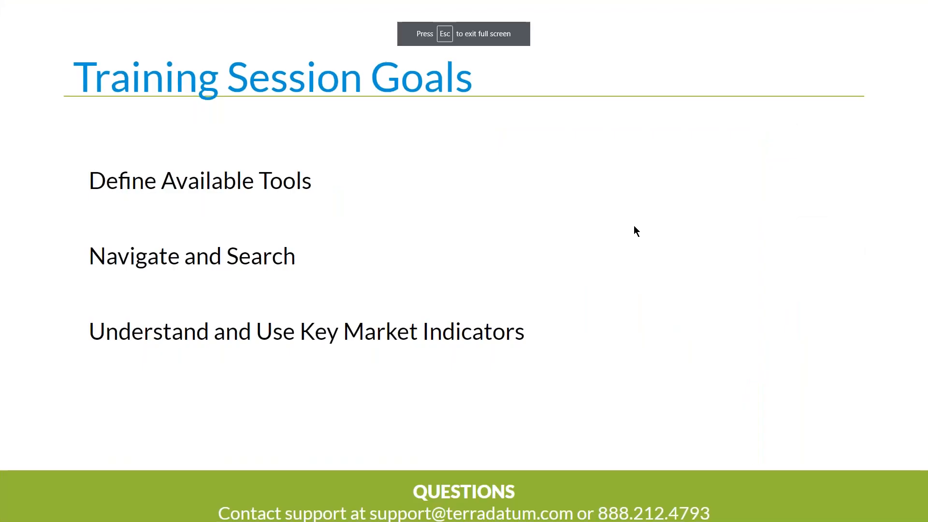
pyautogui.press('Right')
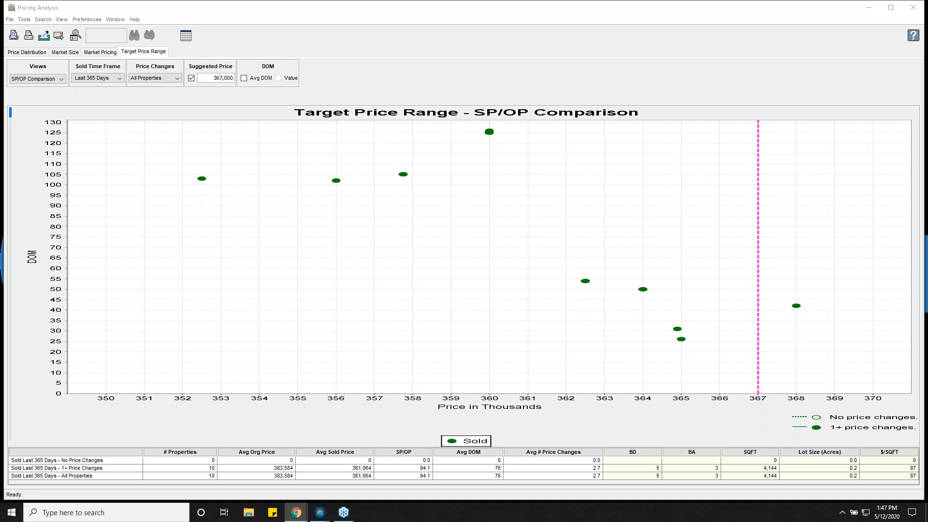
# - Open the Live Training Webinars page on the Terradatum website, review the May class schedule, and close the browser window
pyautogui.moveTo(867, 438); pyautogui.dragTo(412, 1)
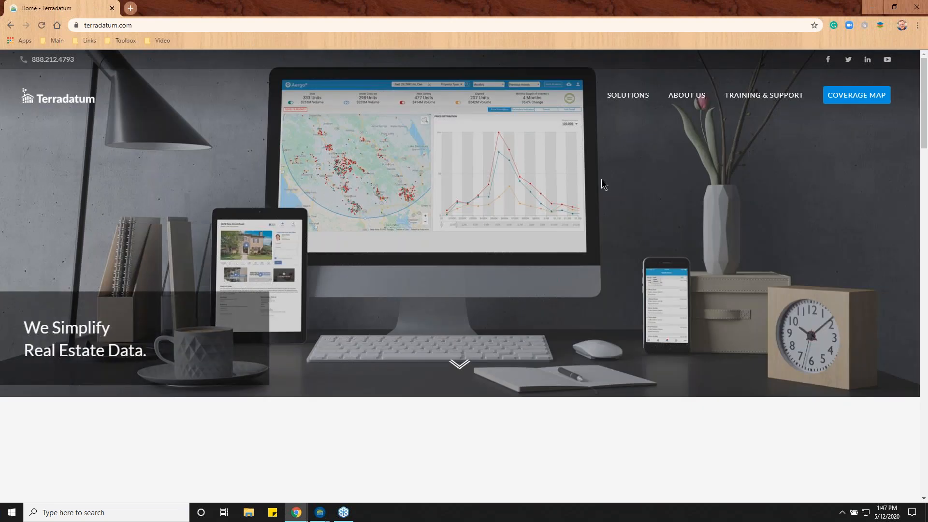
pyautogui.moveTo(742, 96)
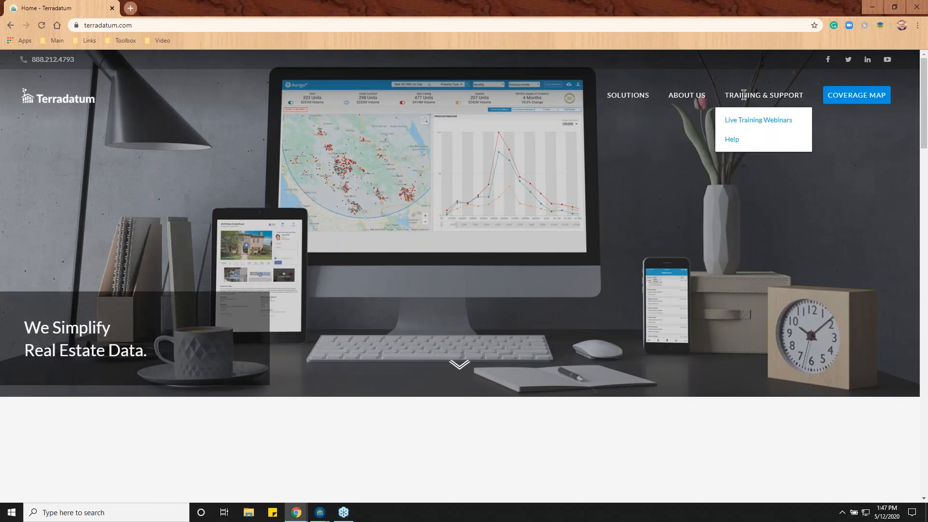
pyautogui.click(749, 122)
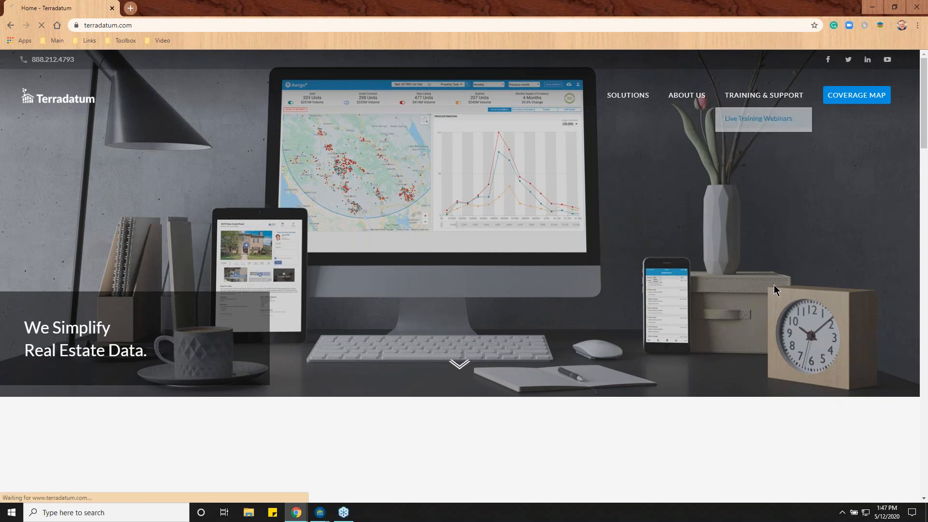
pyautogui.scroll(-3, 130, 377)
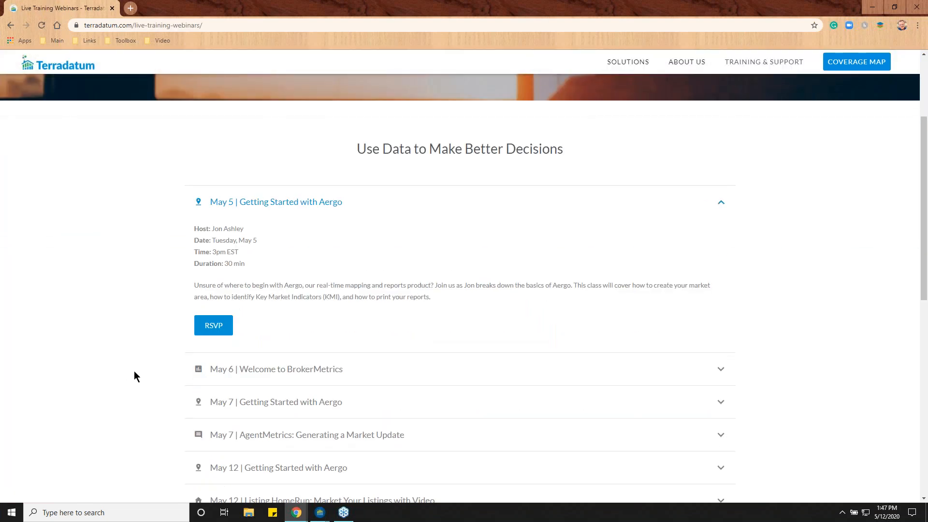
pyautogui.scroll(-2, 145, 367)
pyautogui.scroll(-3, 138, 331)
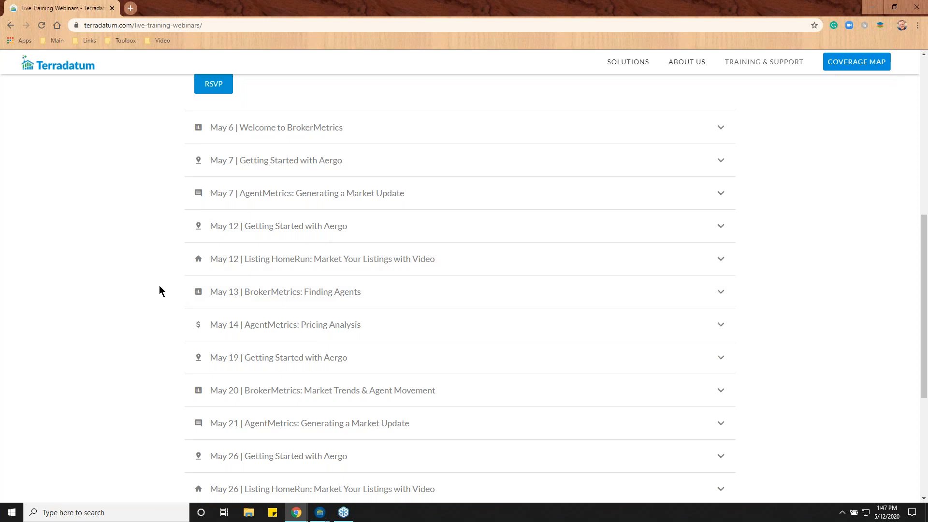
pyautogui.scroll(-2, 101, 317)
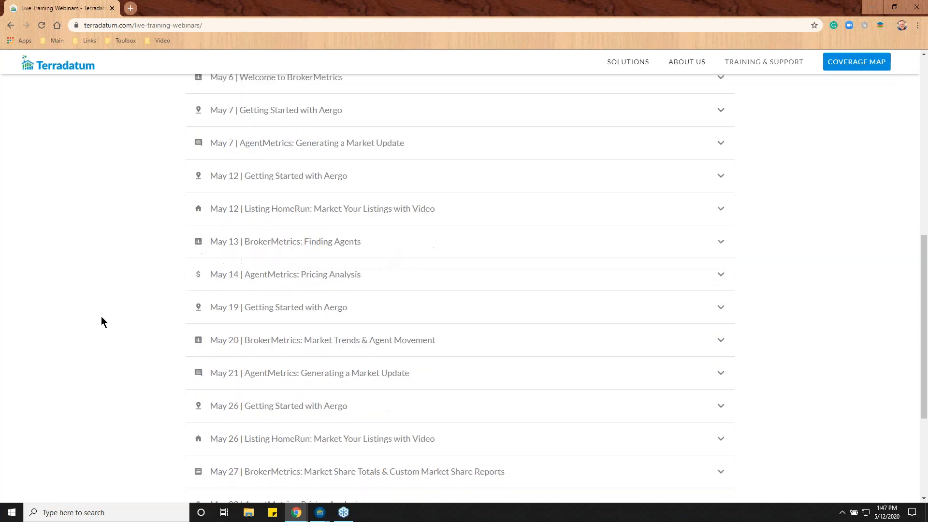
pyautogui.scroll(-1, 102, 315)
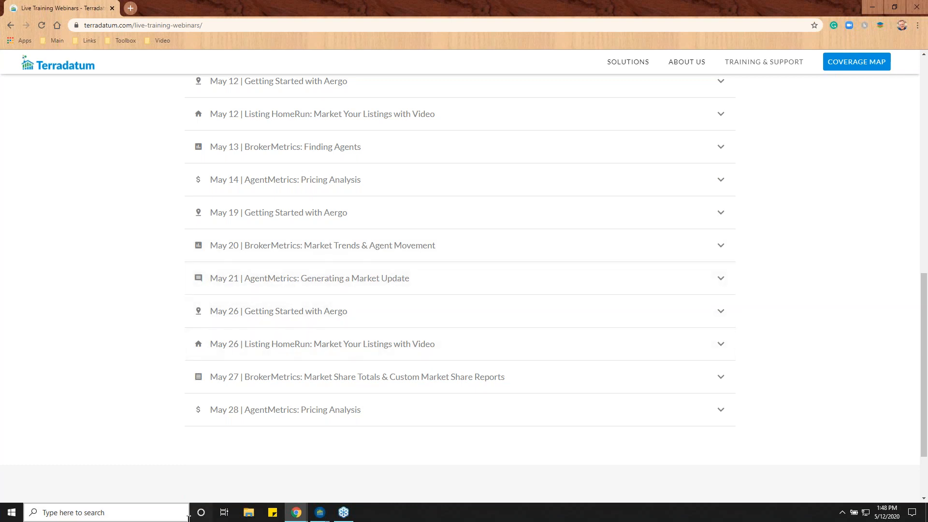
pyautogui.click(917, 6)
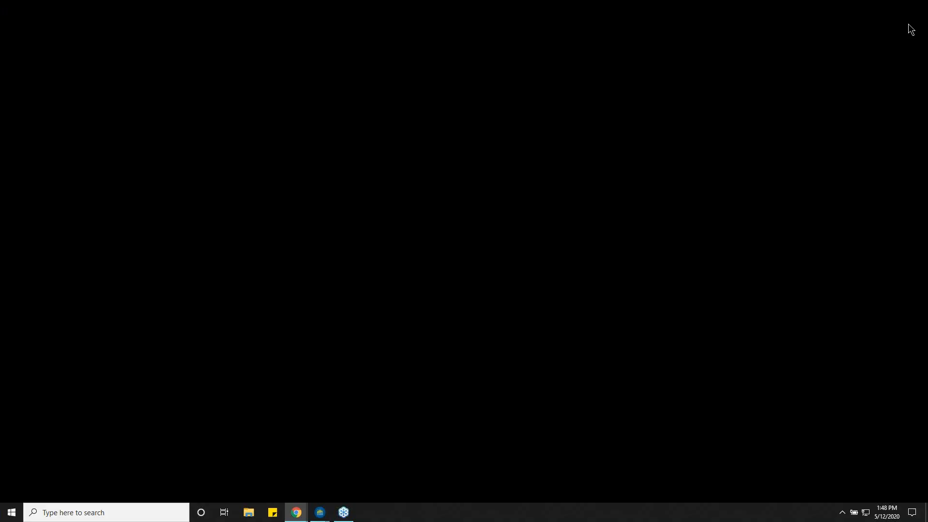
pyautogui.hotkey('alt', 'Tab')
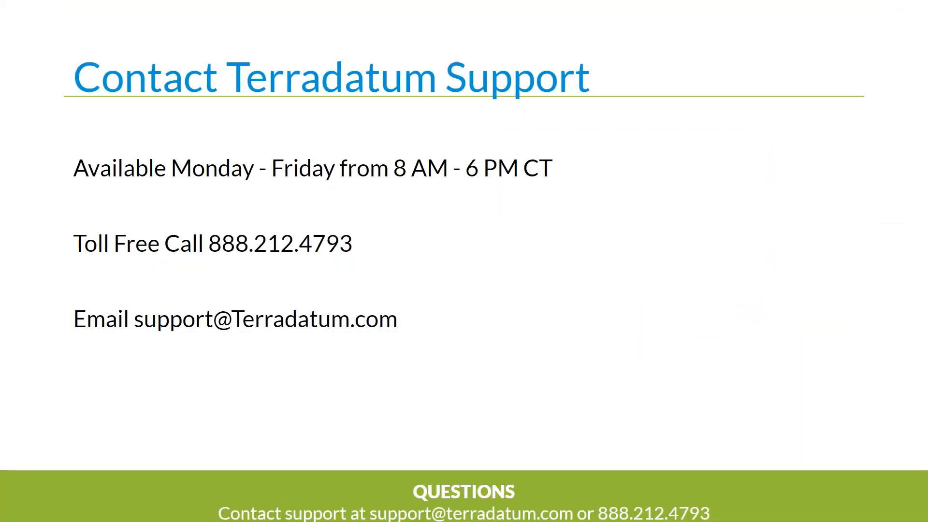
pyautogui.click(593, 298)
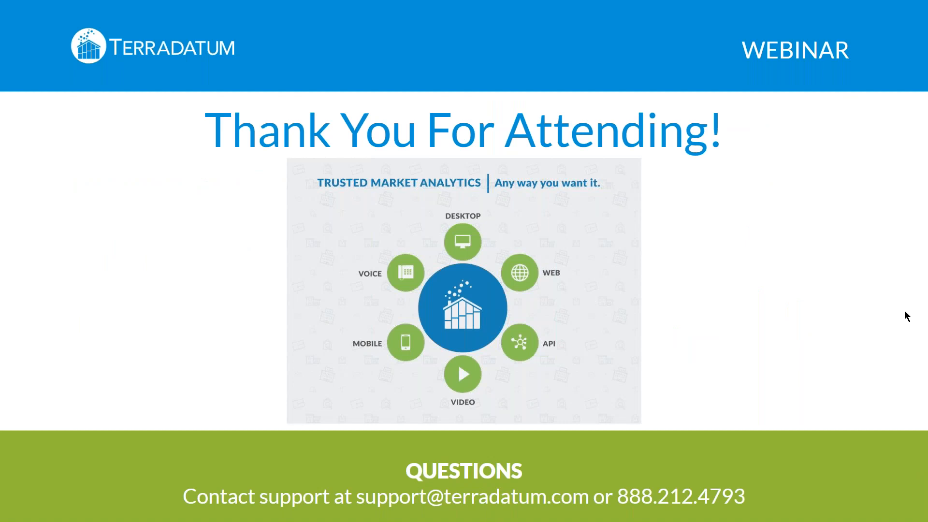
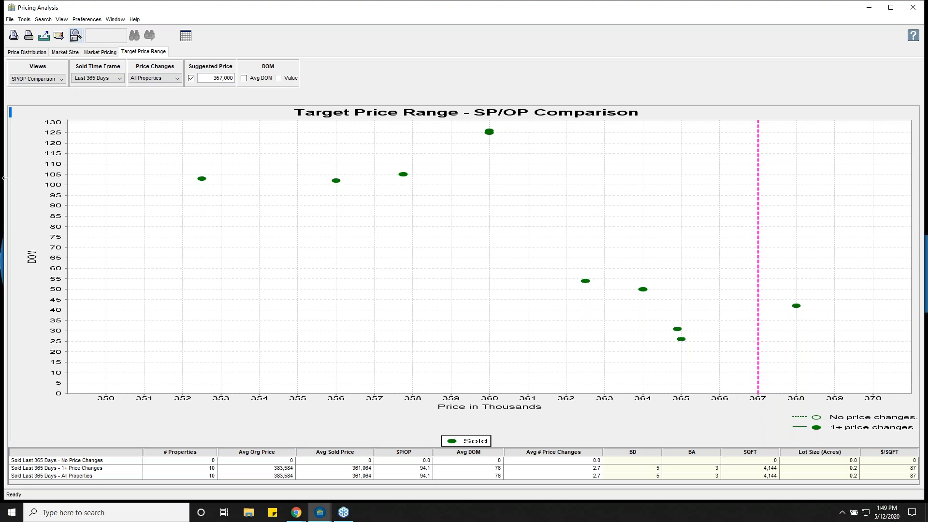
# - Switch from Pricing Analysis to the Market Dynamics tool
pyautogui.click(24, 19)
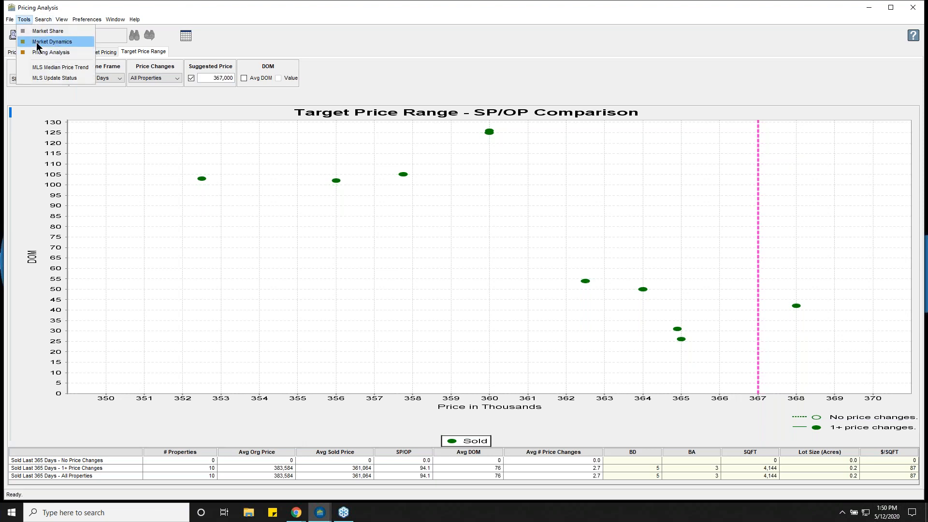
pyautogui.click(39, 42)
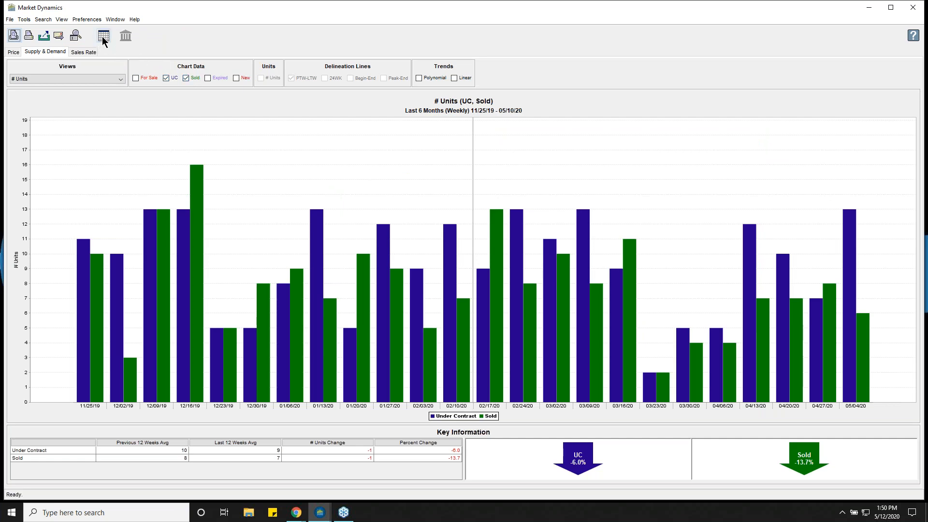
# - Set up a search by Subdivisions with Admirals Pointe, Admirals Bay and Admirals Sound as the selected areas
pyautogui.click(75, 35)
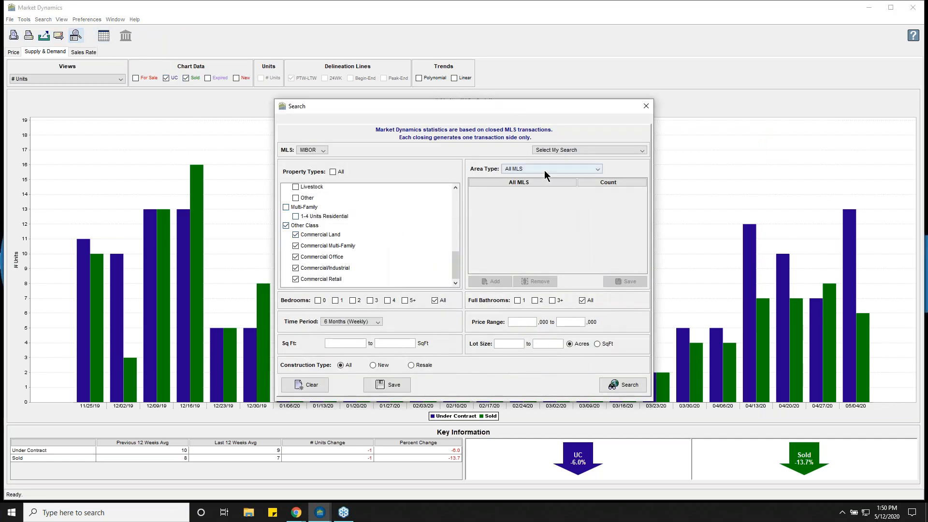
pyautogui.click(546, 170)
pyautogui.click(537, 210)
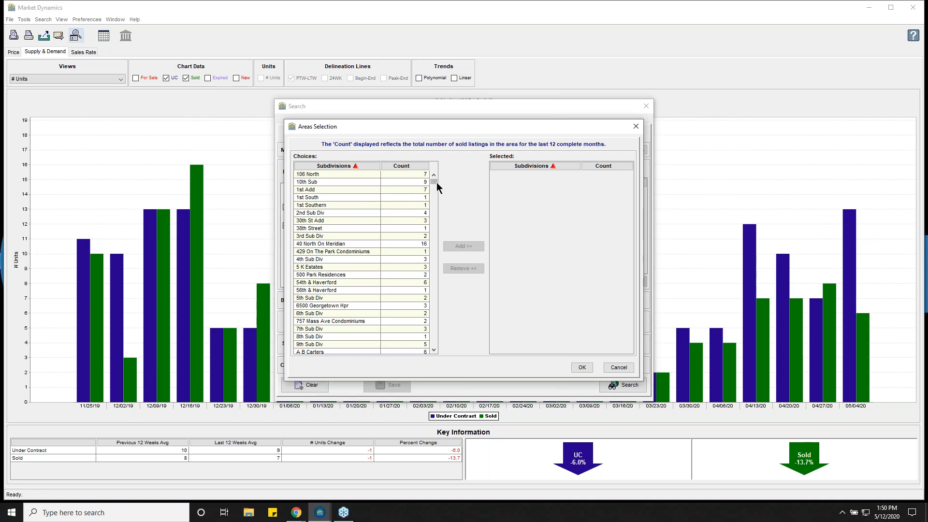
pyautogui.scroll(-10, 401, 217)
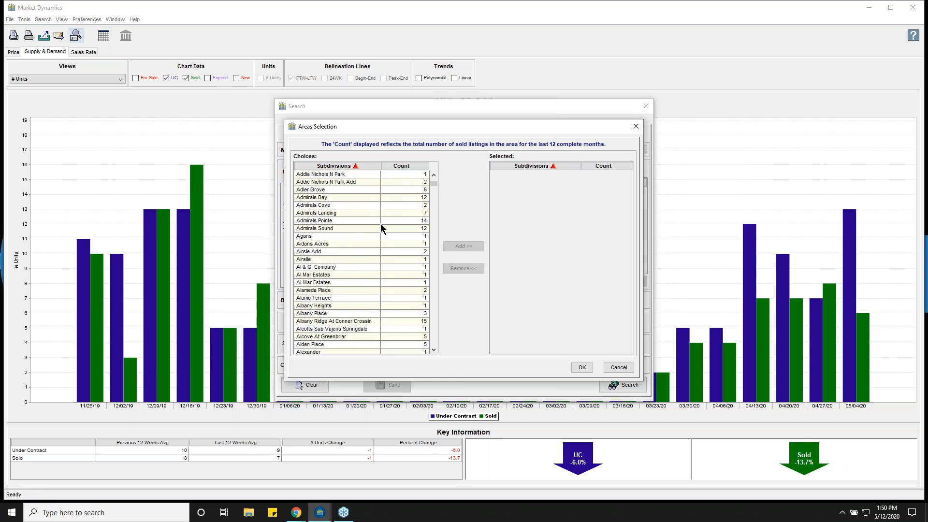
pyautogui.scroll(4, 368, 229)
pyautogui.scroll(-4, 352, 244)
pyautogui.doubleClick(335, 219)
pyautogui.doubleClick(335, 213)
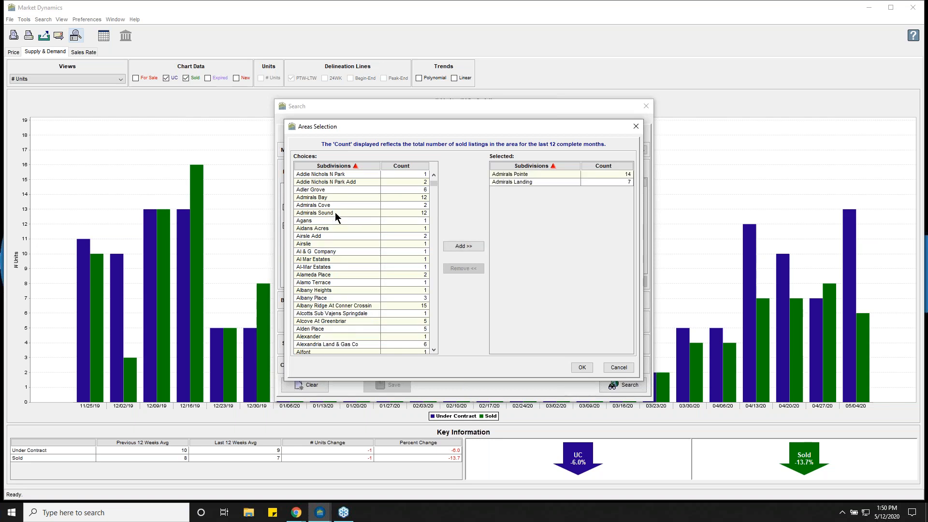
pyautogui.doubleClick(533, 184)
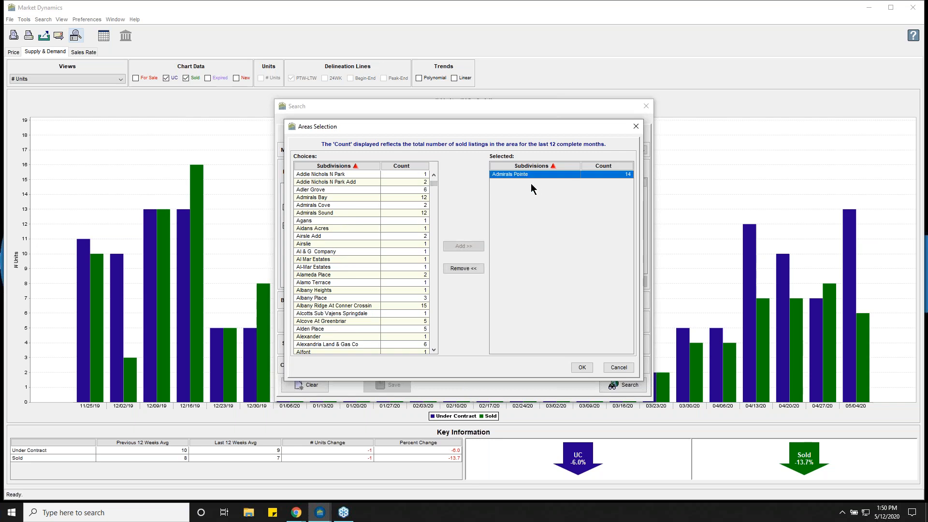
pyautogui.doubleClick(331, 197)
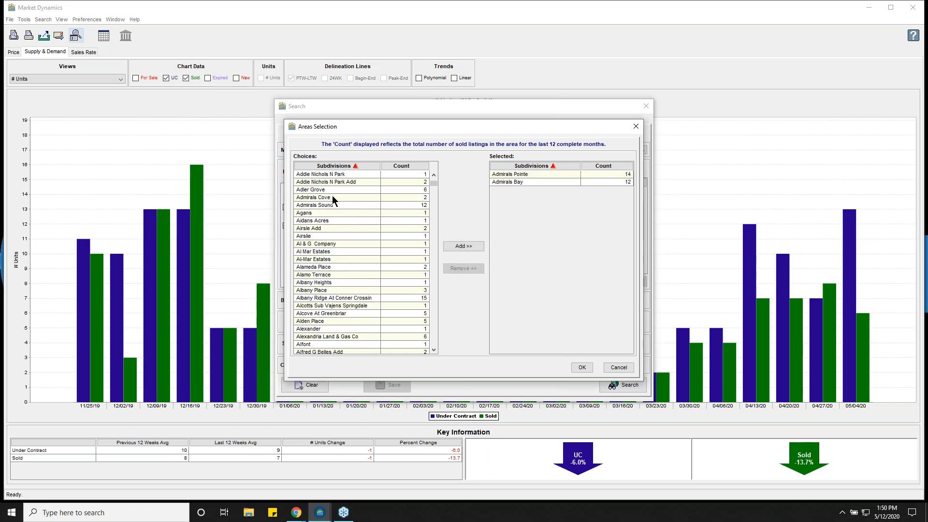
pyautogui.doubleClick(338, 203)
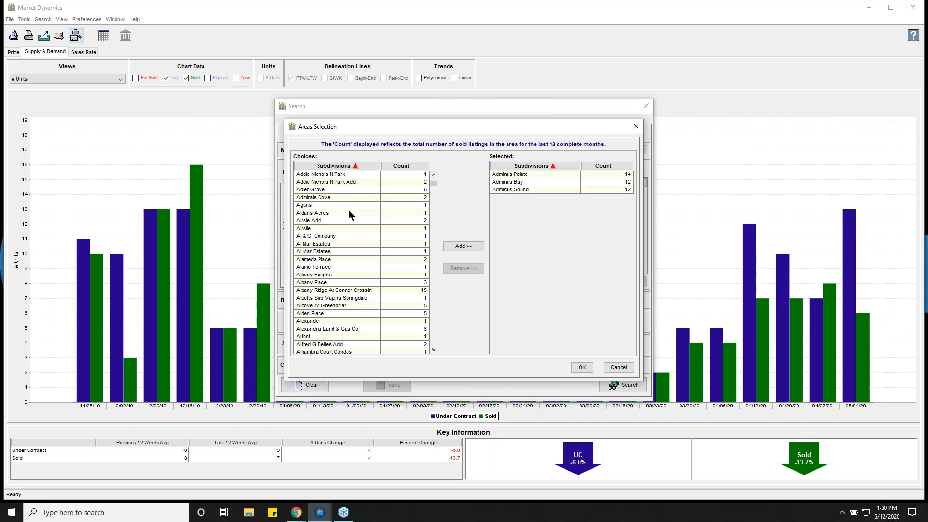
pyautogui.click(582, 369)
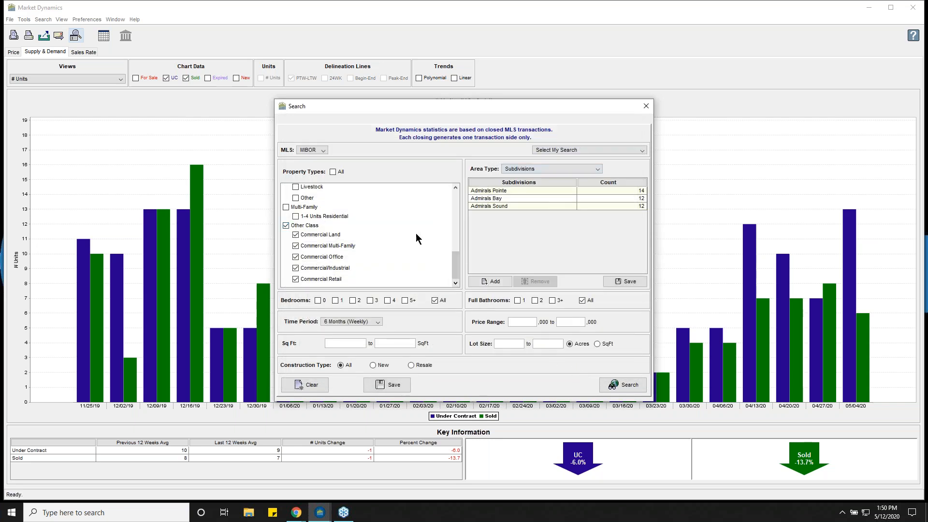
# - Include all property types, set the time period to 2 Years (Monthly), run the search and inspect the December 2019 median prices
pyautogui.click(333, 172)
pyautogui.moveTo(454, 272); pyautogui.dragTo(454, 198)
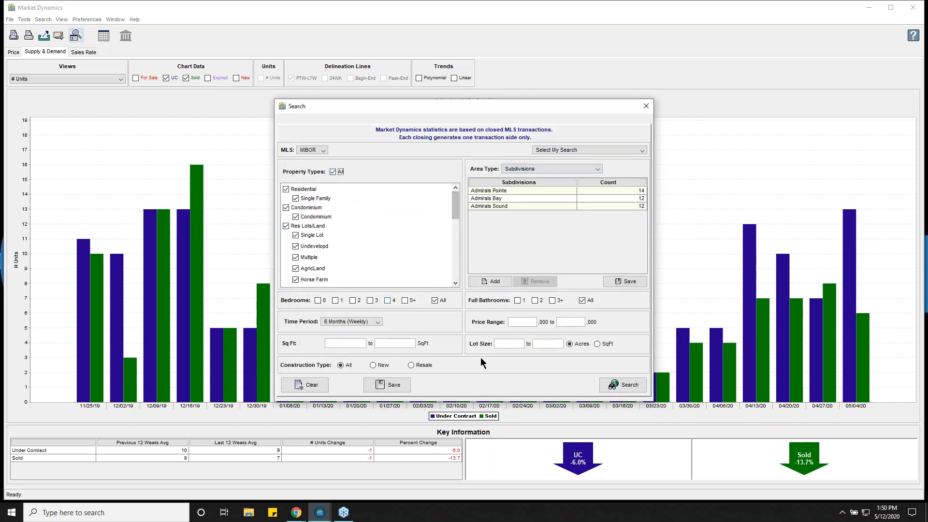
pyautogui.click(367, 322)
pyautogui.click(357, 349)
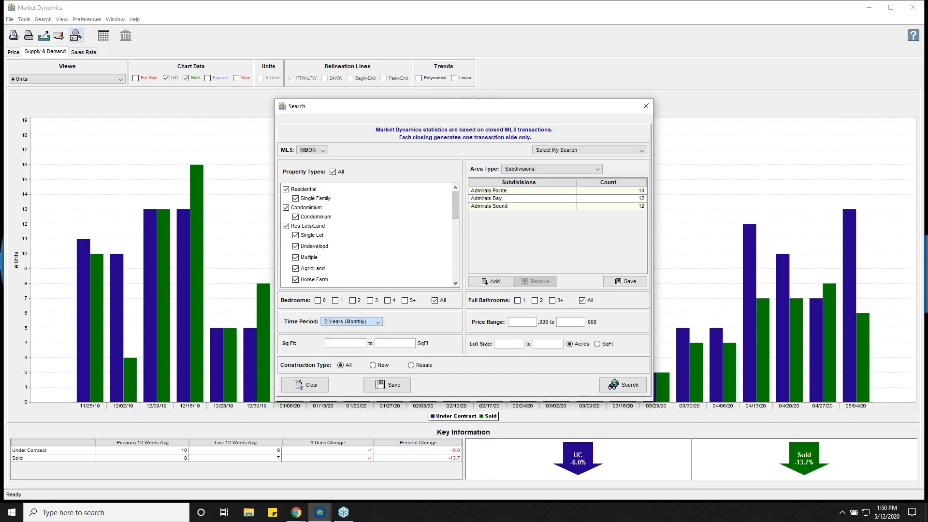
pyautogui.click(610, 384)
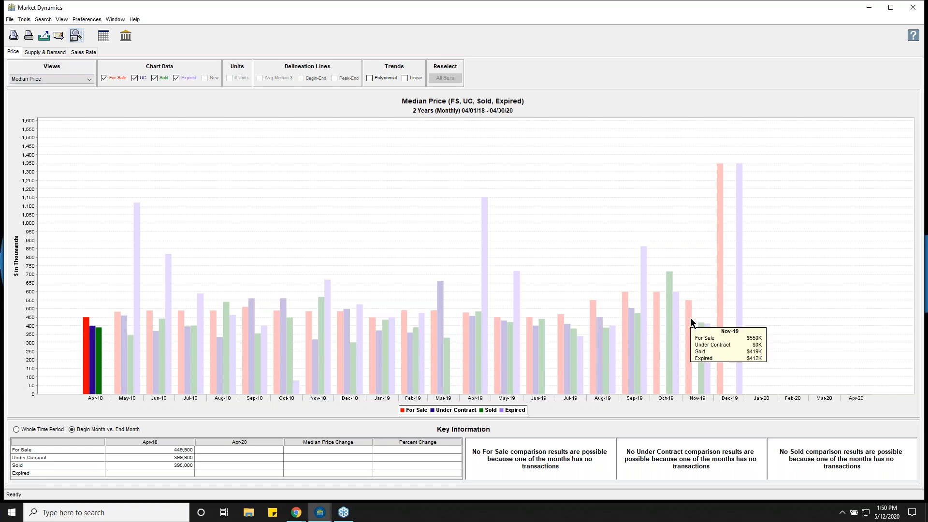
pyautogui.moveTo(718, 304)
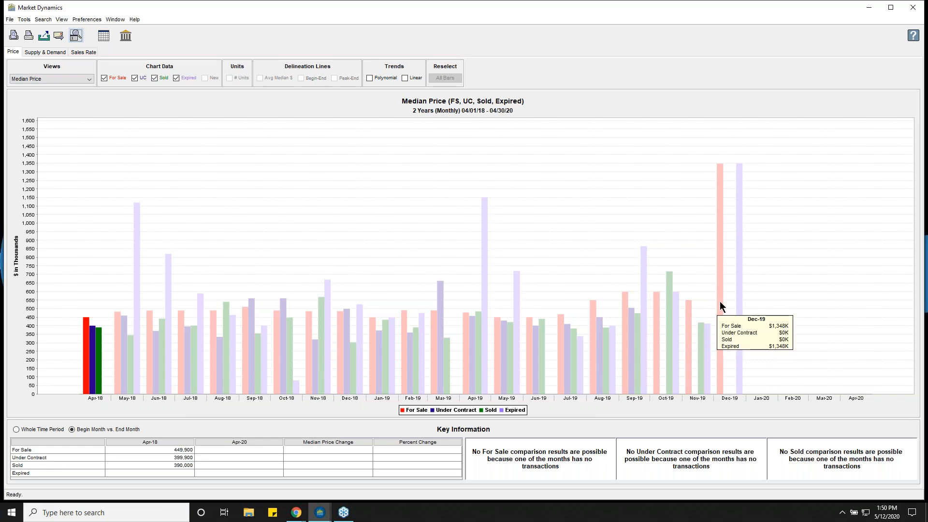
# - Change the search's time period to 3 Years (Quarterly) and run it for the same subdivisions
pyautogui.click(76, 34)
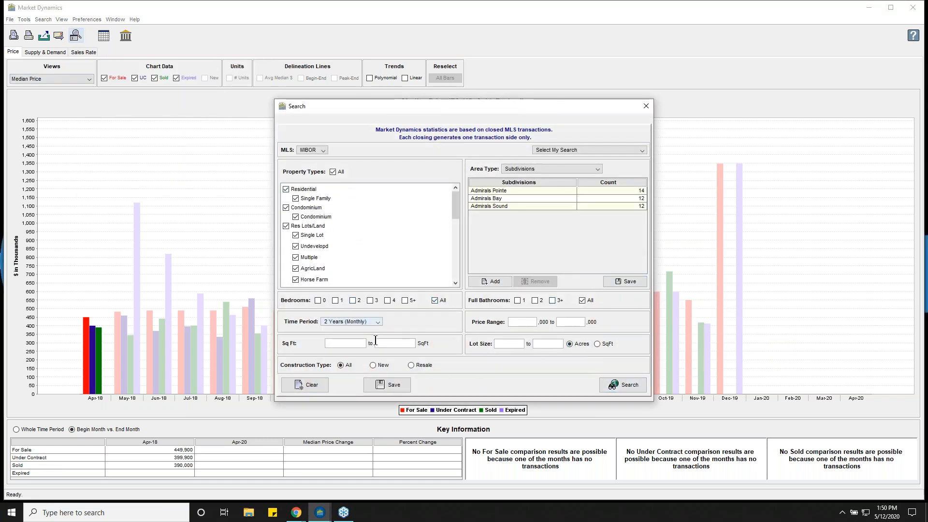
pyautogui.click(354, 321)
pyautogui.click(355, 330)
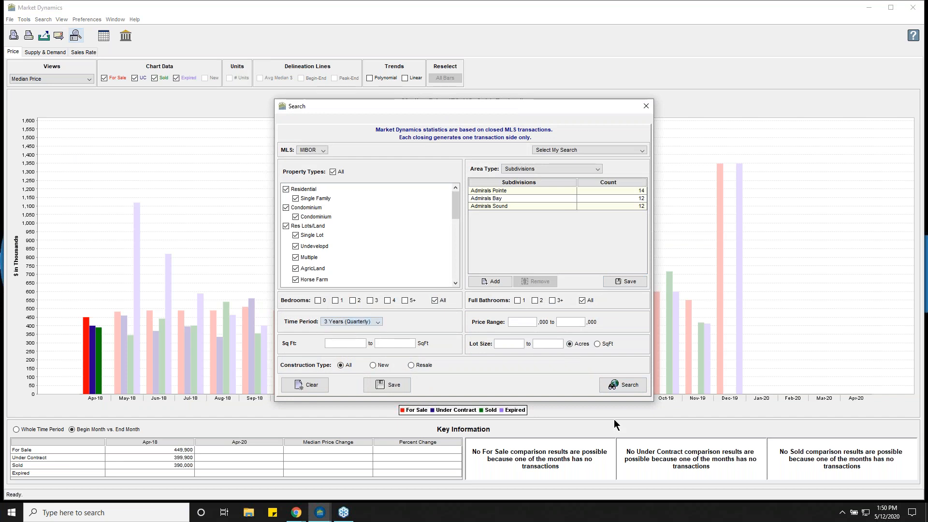
pyautogui.click(639, 384)
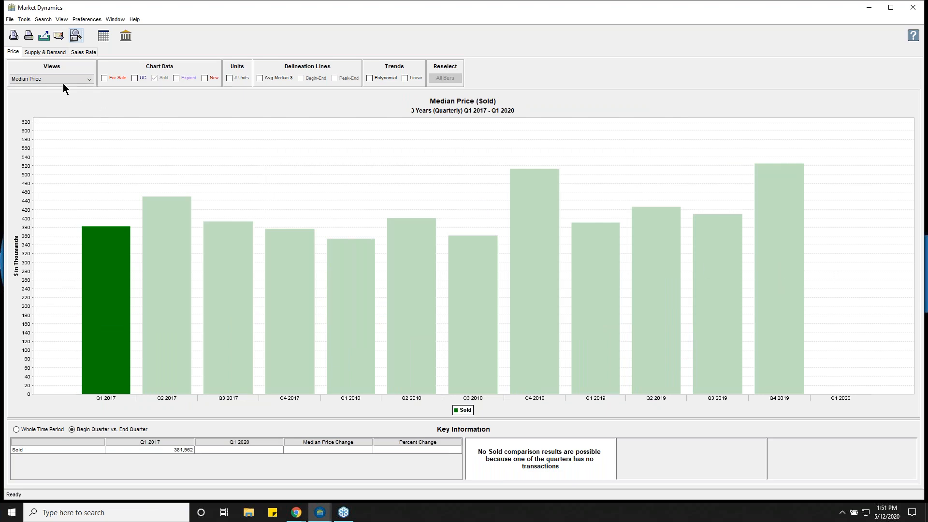
# - Set the search's time period back to 2 Years (Monthly), rerun it and examine the sold median prices around November 2019
pyautogui.click(76, 35)
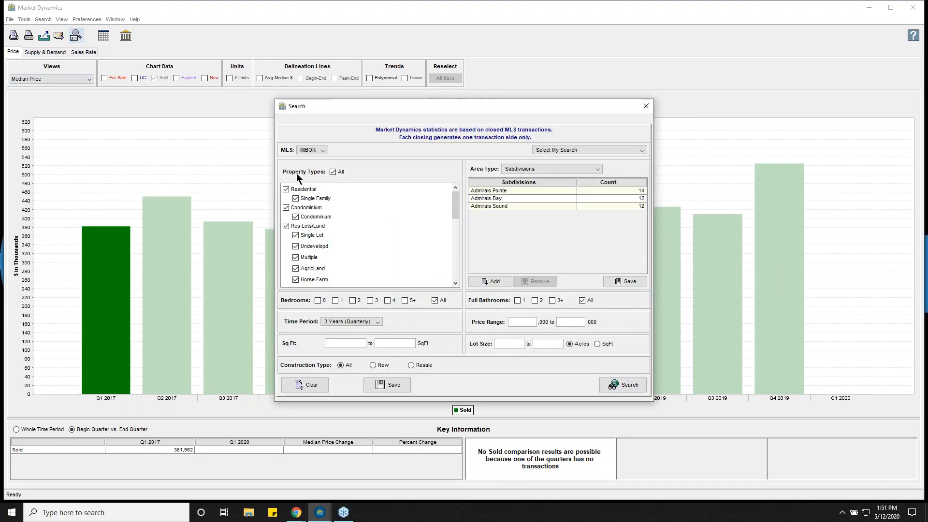
pyautogui.click(353, 321)
pyautogui.click(354, 346)
pyautogui.click(624, 385)
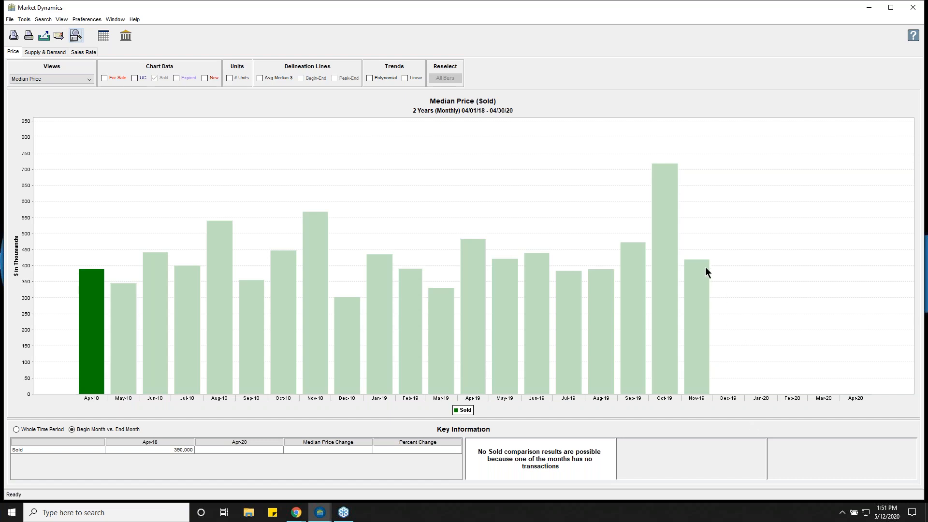
pyautogui.moveTo(705, 268)
# - Show the Supply & Demand chart for the subdivisions, review its print preview and close the preview
pyautogui.click(44, 51)
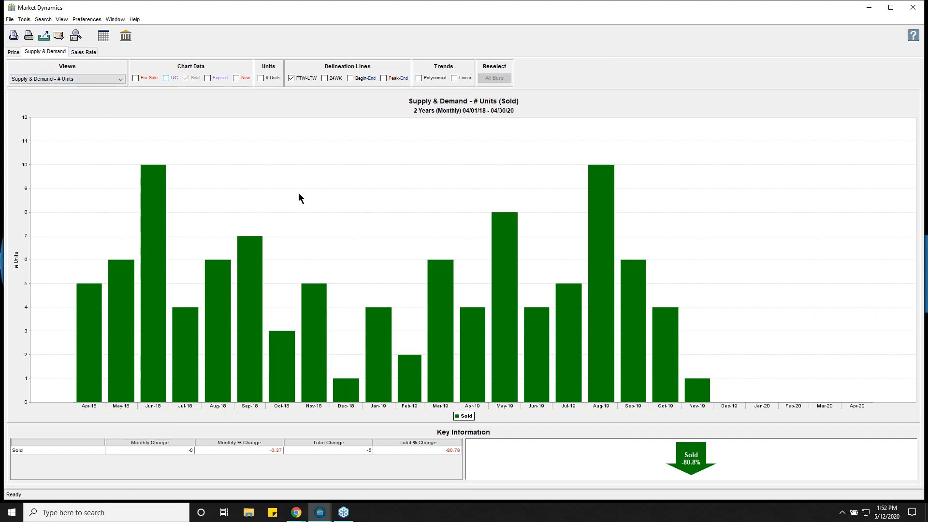
pyautogui.click(87, 20)
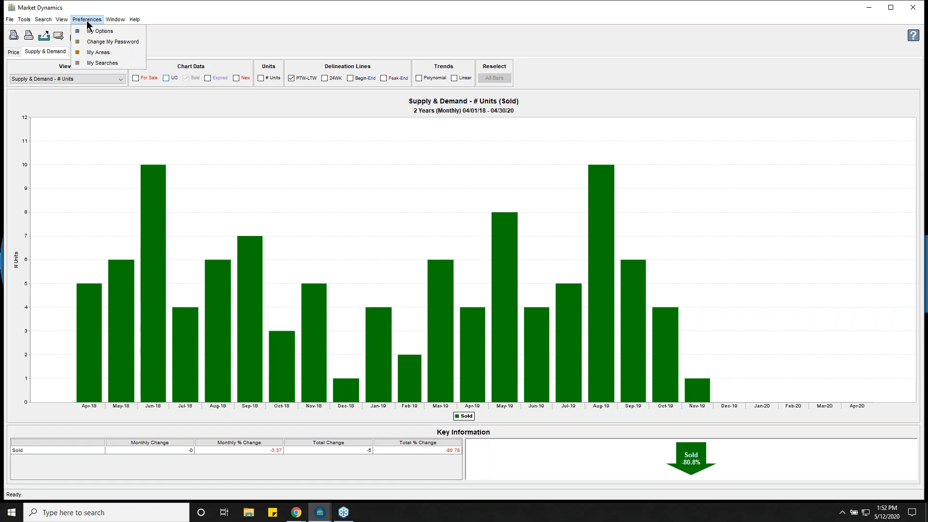
pyautogui.click(22, 32)
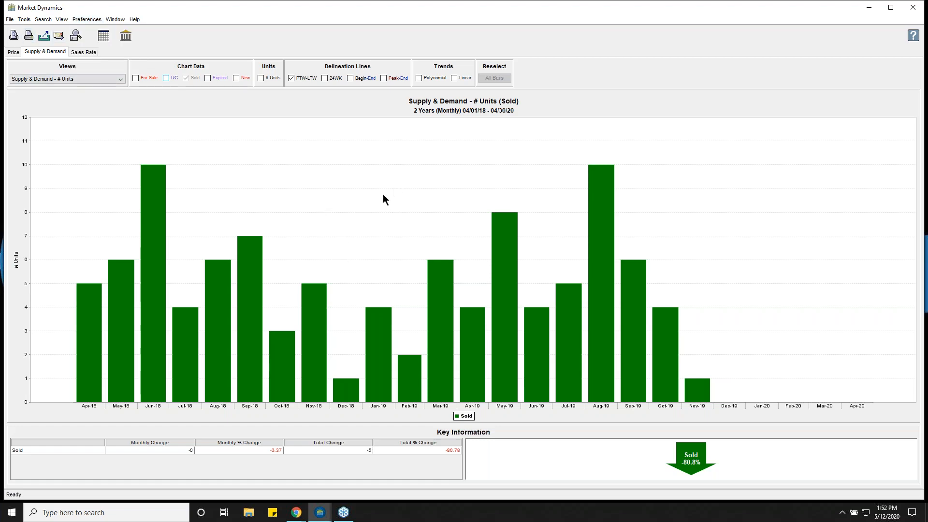
pyautogui.click(17, 38)
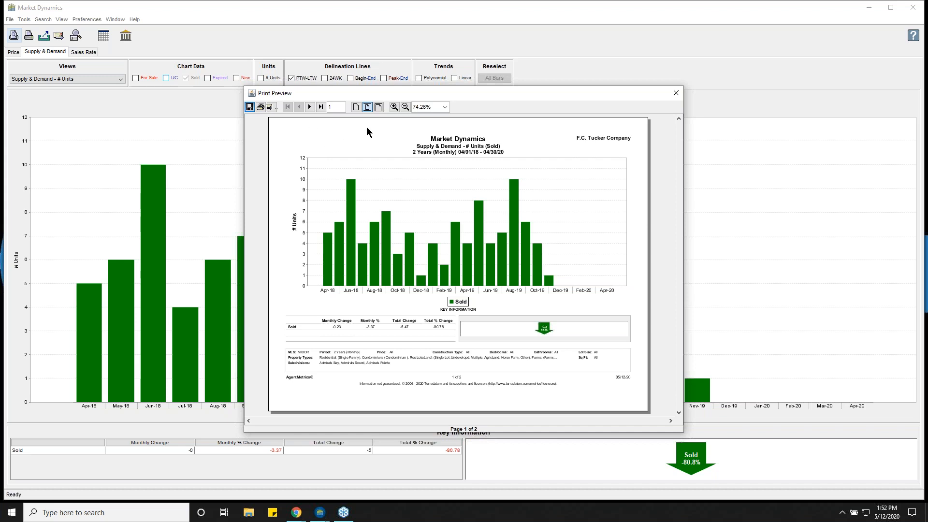
pyautogui.click(676, 93)
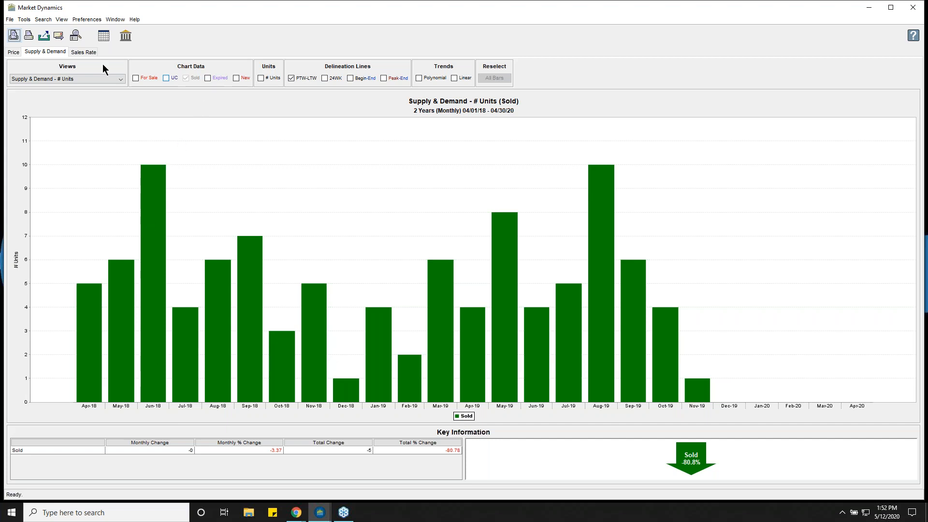
# - Return to the Price charts and show the Average SP/LP Comparison view to examine the October 2019 ratios
pyautogui.click(13, 52)
pyautogui.click(54, 80)
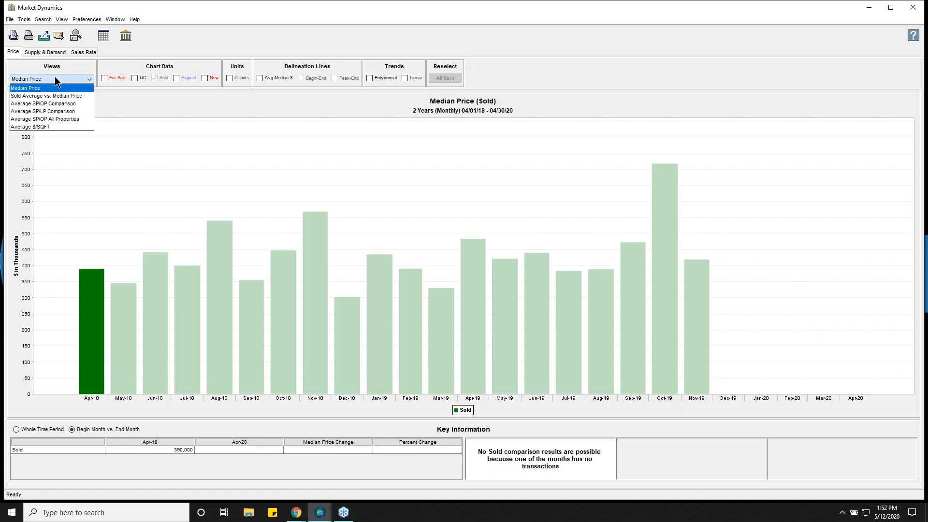
pyautogui.click(62, 112)
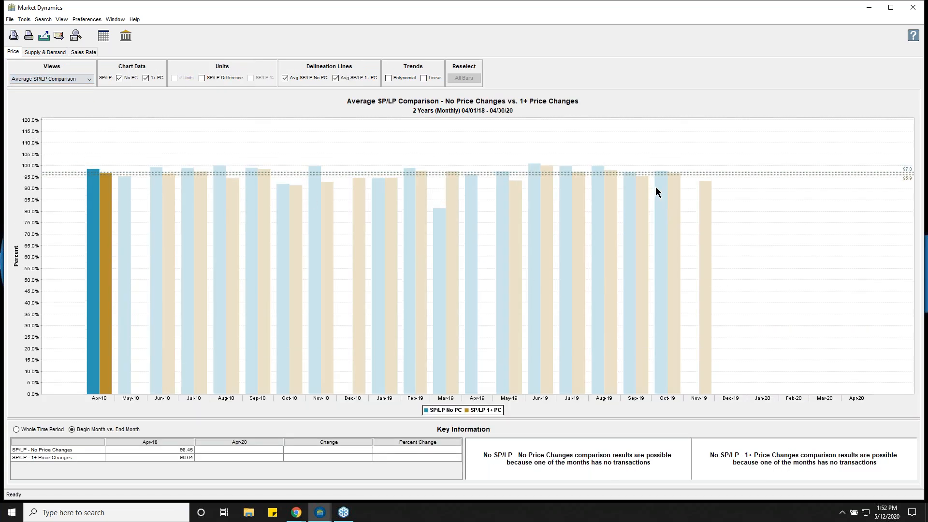
pyautogui.moveTo(657, 206)
# - Review the Average SP/OP Comparison and Sold Average vs. Median Price charts, and return to the Average SP/LP Comparison
pyautogui.click(65, 75)
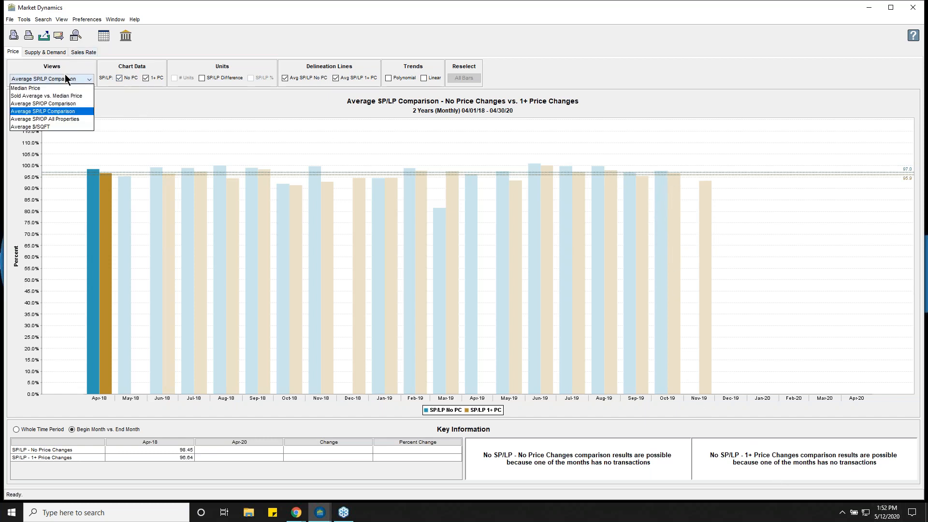
pyautogui.click(61, 104)
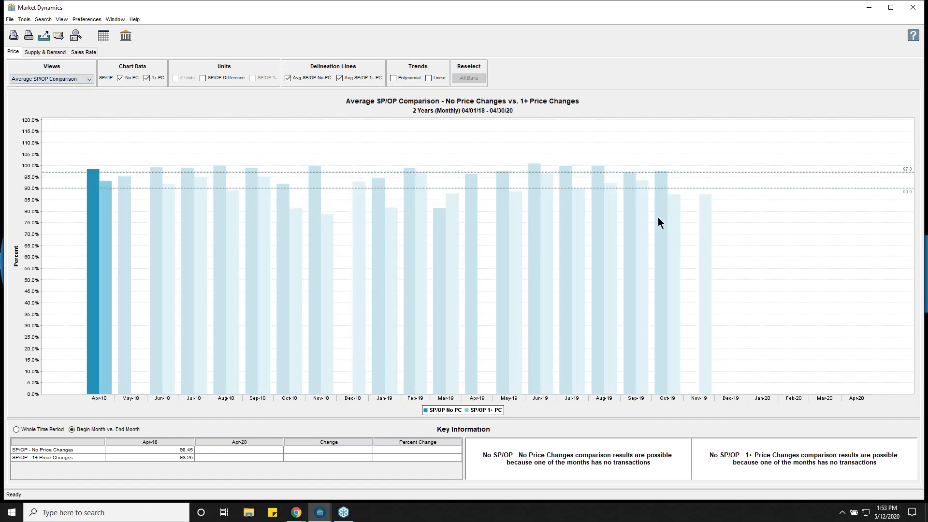
pyautogui.click(76, 79)
pyautogui.click(73, 96)
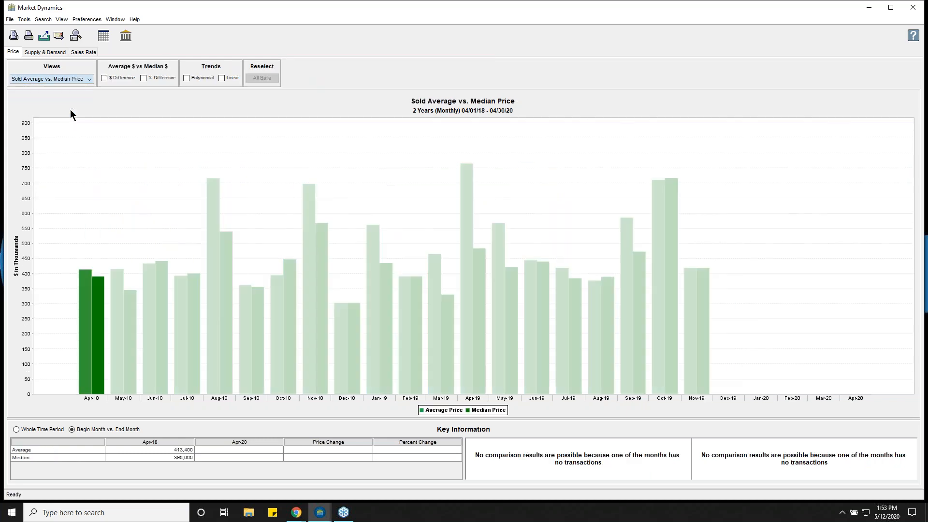
pyautogui.click(80, 79)
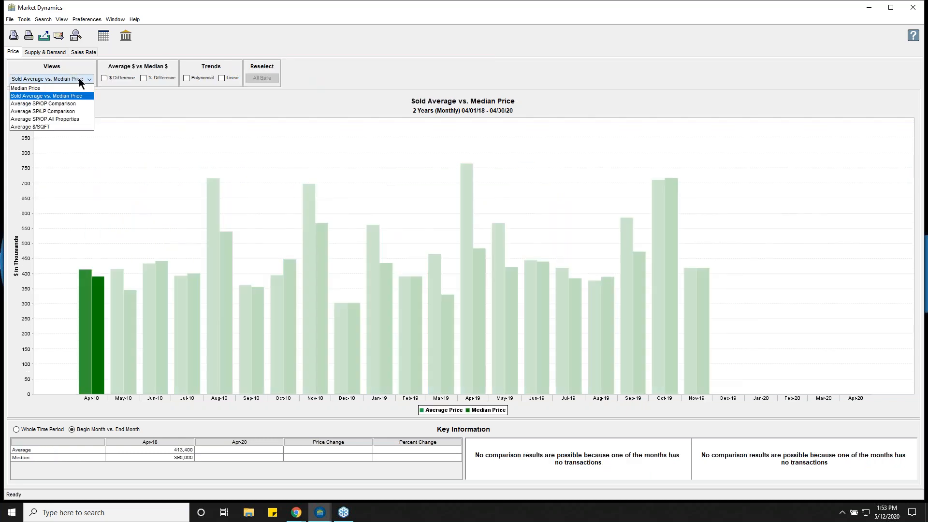
pyautogui.click(77, 112)
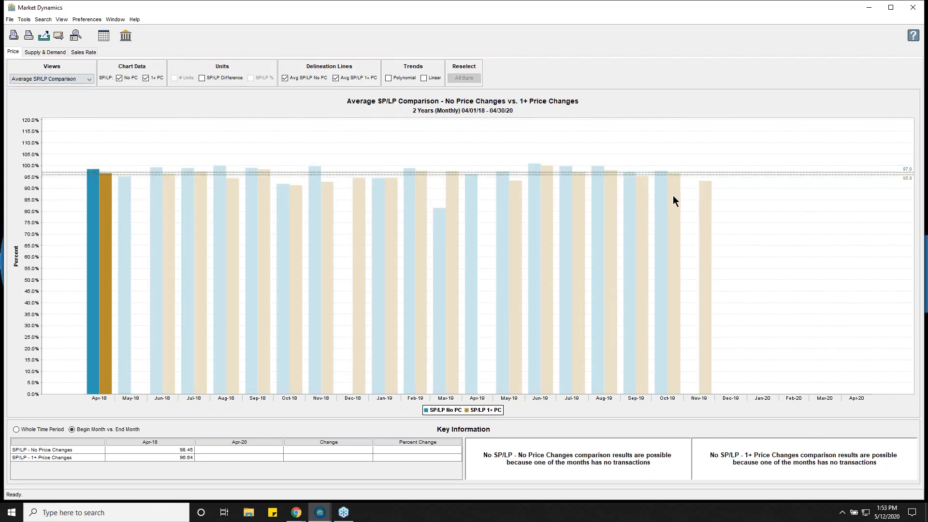